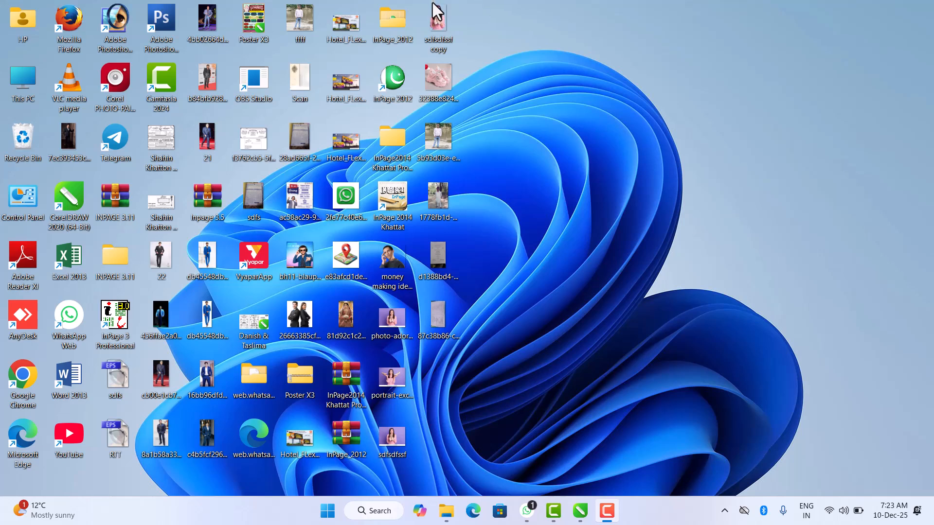
- Switch to the Untitled-1 document in CorelDRAW and draw a rectangle about 11.4 by 9.5 inches across the page
mouse_move(583, 511)
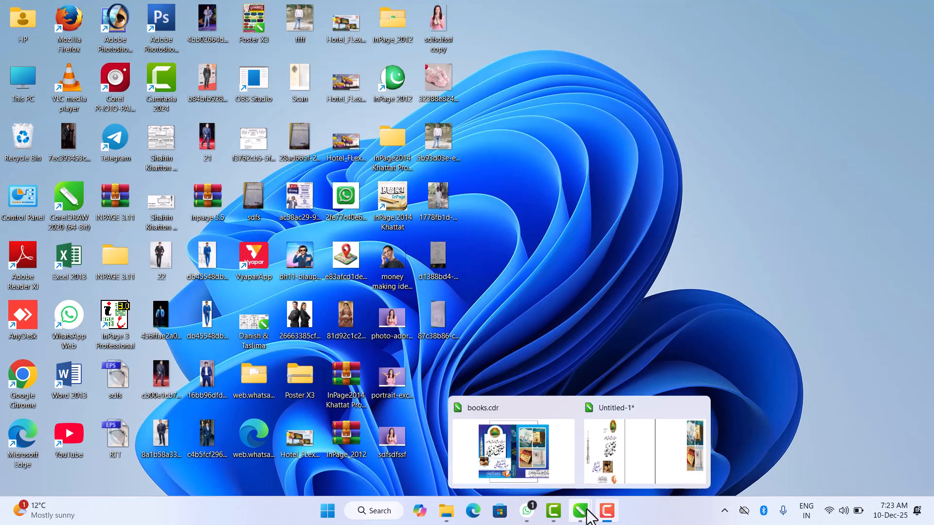
left_click(622, 445)
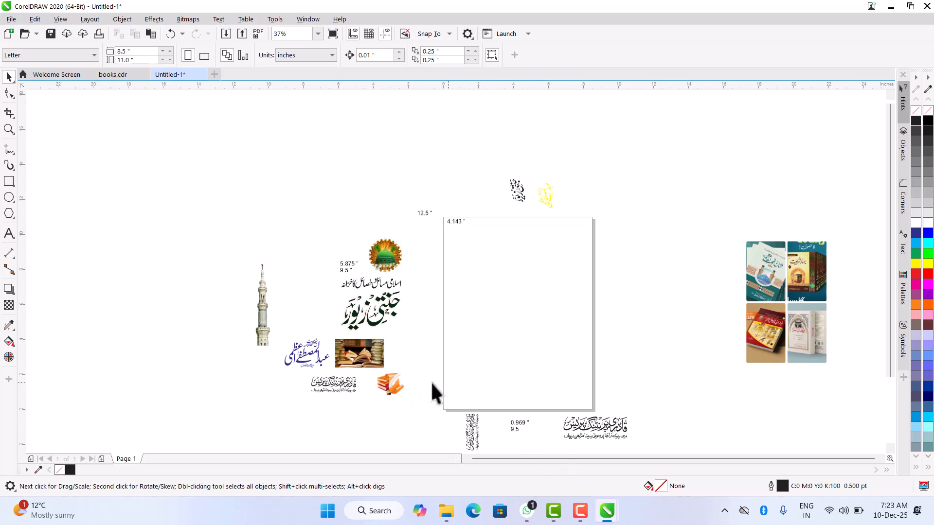
left_click(10, 182)
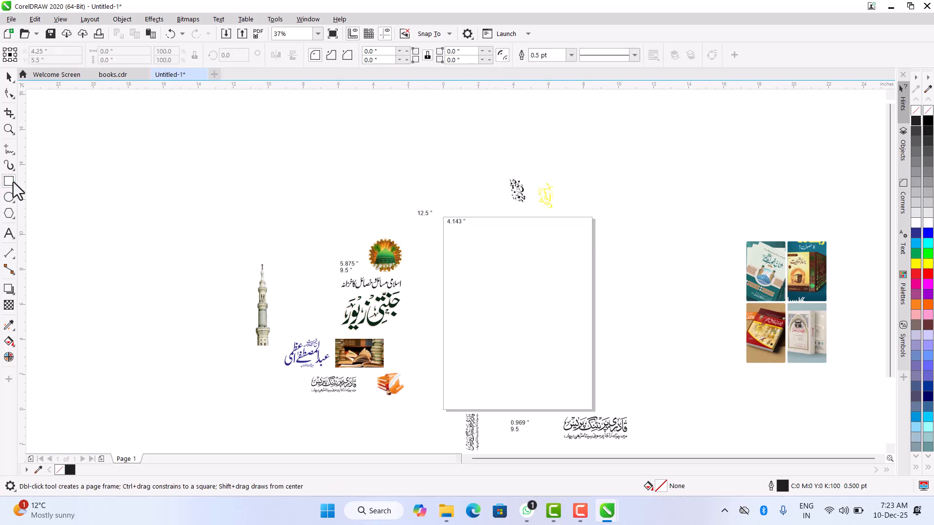
left_click_drag(426, 234, 626, 401)
left_click(6, 78)
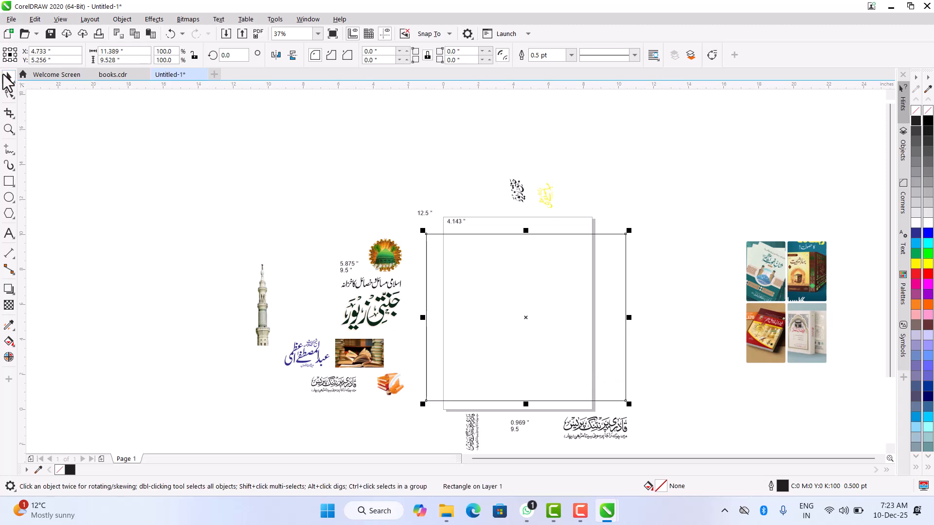
- Set the rectangle's size to 12.5 inches wide and 9.5 inches high
left_click_drag(125, 52, 51, 65)
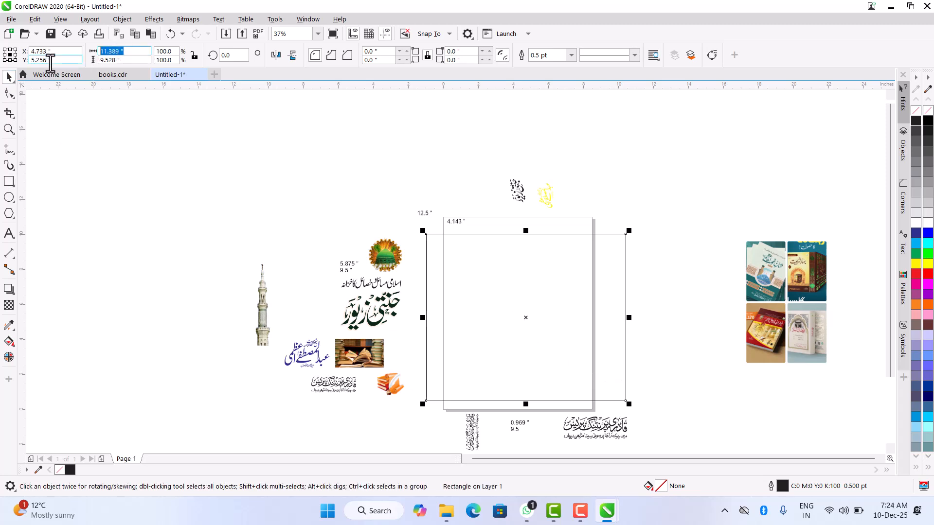
type("12.5")
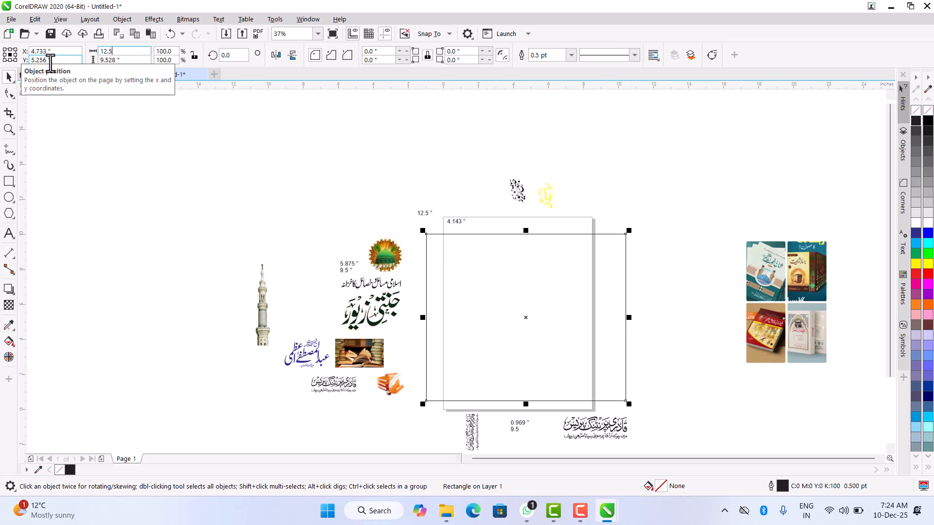
key("Tab")
type("9.5")
key("Return")
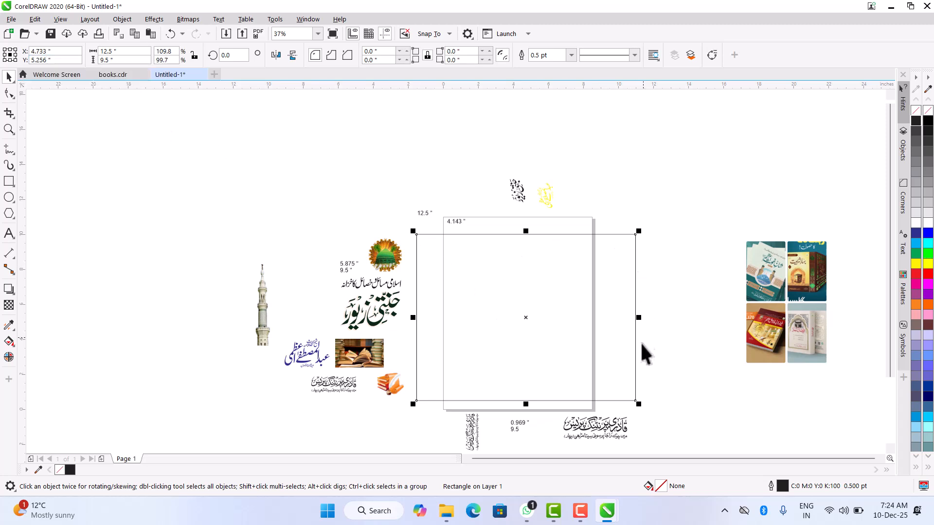
left_click(658, 259)
left_click(559, 290)
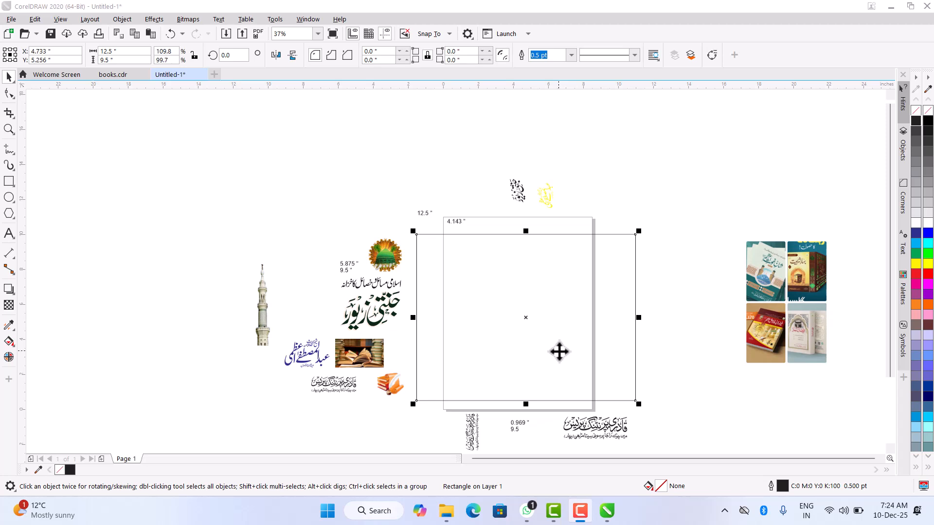
left_click_drag(501, 285, 438, 187)
key("ctrl+z")
- Draw a second full-height rectangle from the large rectangle's upper-left corner and set its width to 5.875 inches
left_click(10, 182)
left_click_drag(417, 235, 512, 401)
left_click(9, 77)
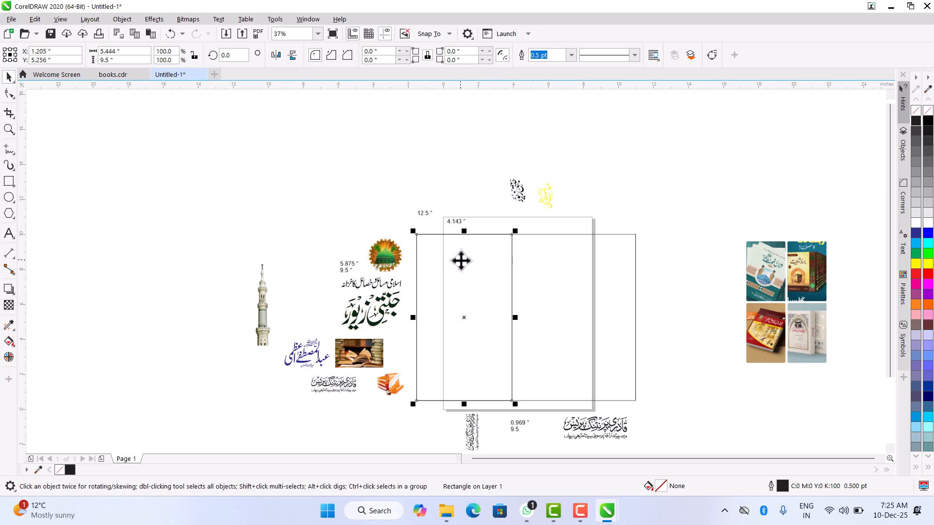
left_click_drag(135, 53, 43, 66)
type("5.")
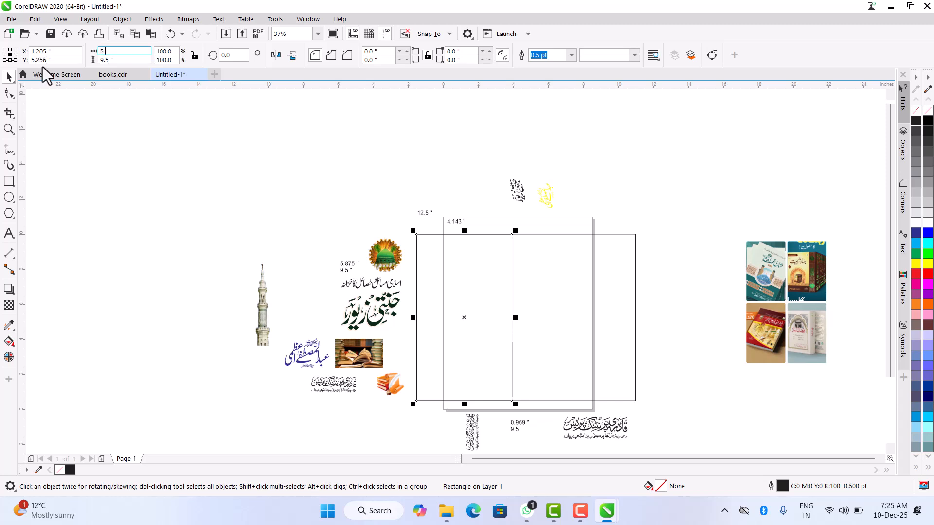
type("875")
key("Return")
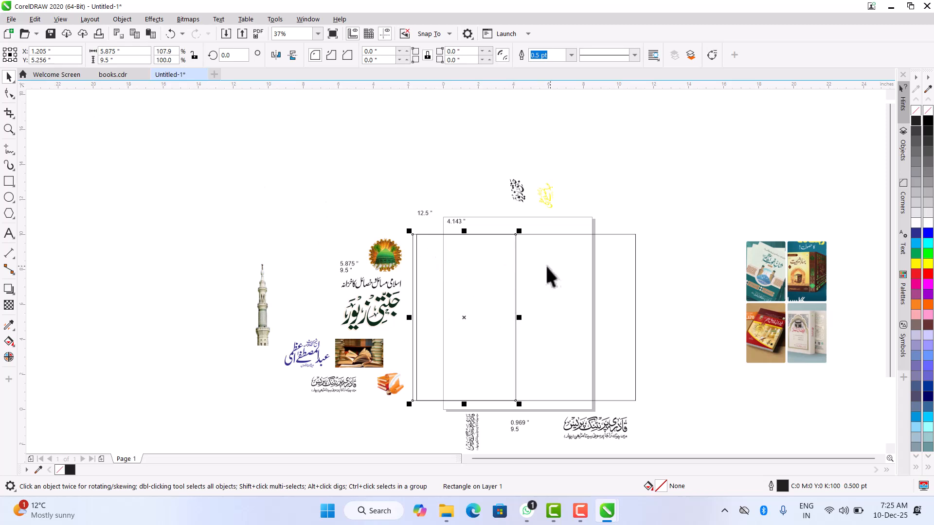
- Align the 5.875-inch rectangle to the large rectangle's left edge and mirror a copy of it to its right
left_click(550, 304, "shift")
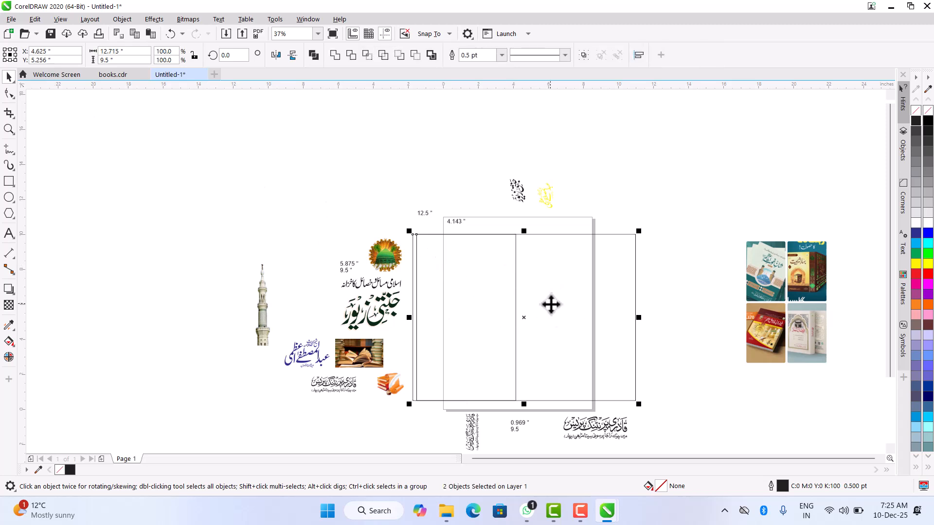
key("l")
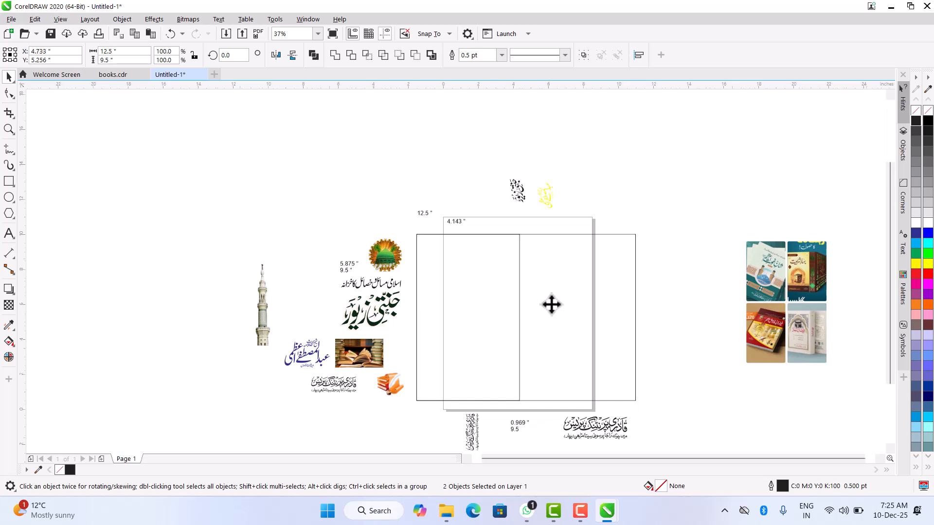
scroll(550, 305, "up", 1)
left_click(296, 276)
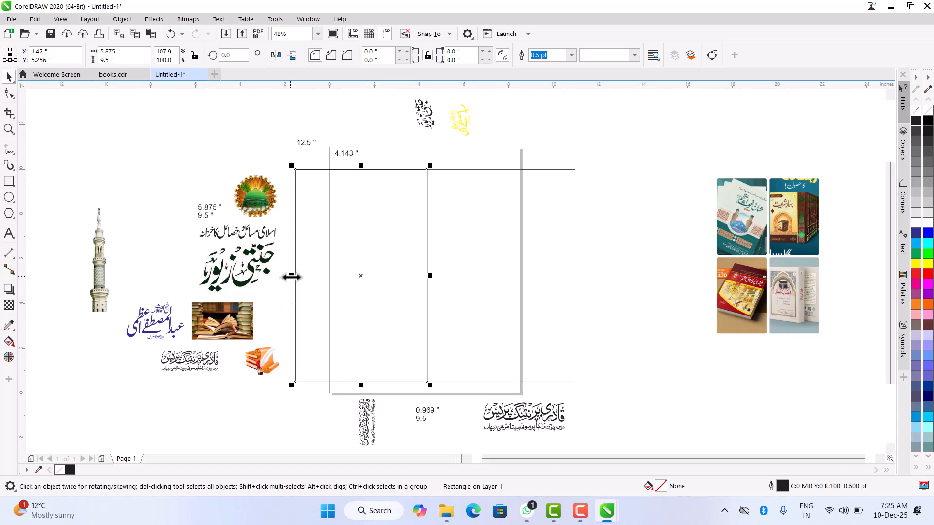
left_click_drag(292, 277, 497, 255)
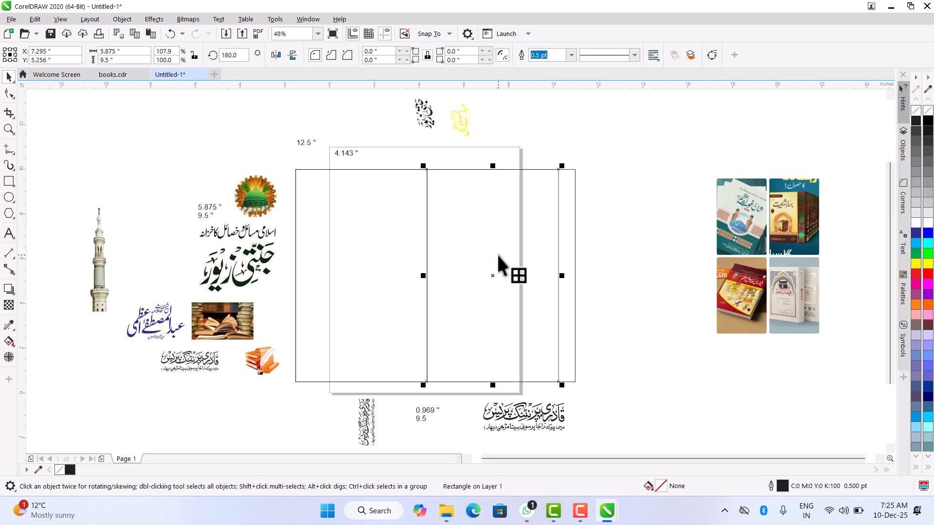
- Align the mirrored copy to the right edge of the 12.5-inch rectangle
left_click(562, 223)
left_click(573, 193)
left_click(510, 205)
left_click(564, 205)
left_click(478, 227)
left_click(572, 212, "shift")
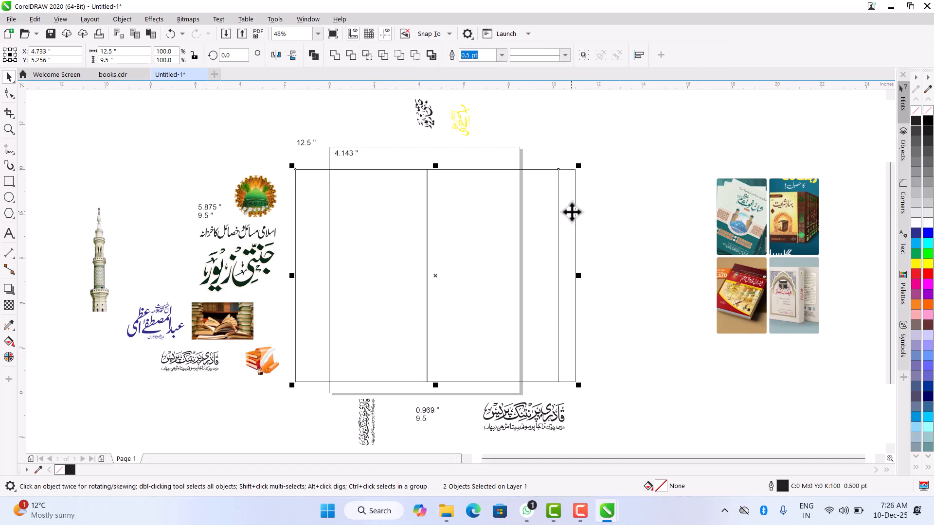
key("r")
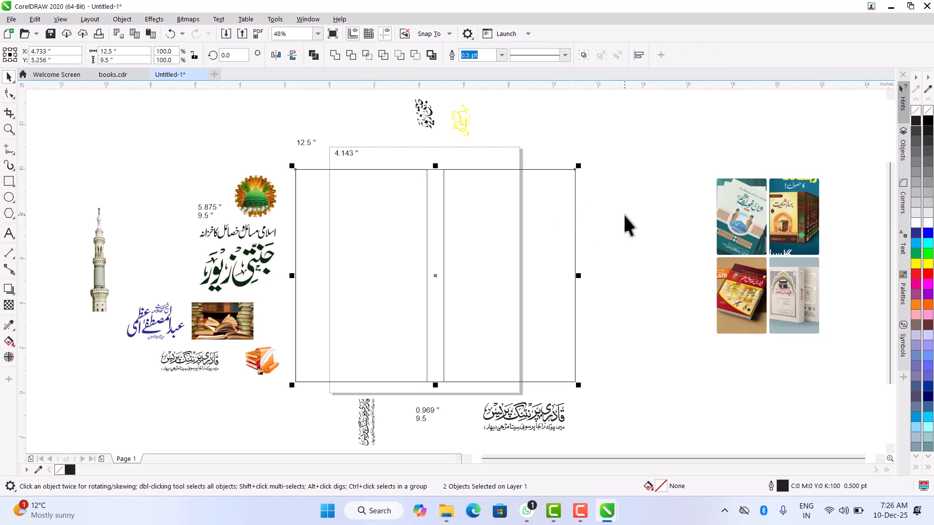
left_click(514, 219)
left_click(512, 215)
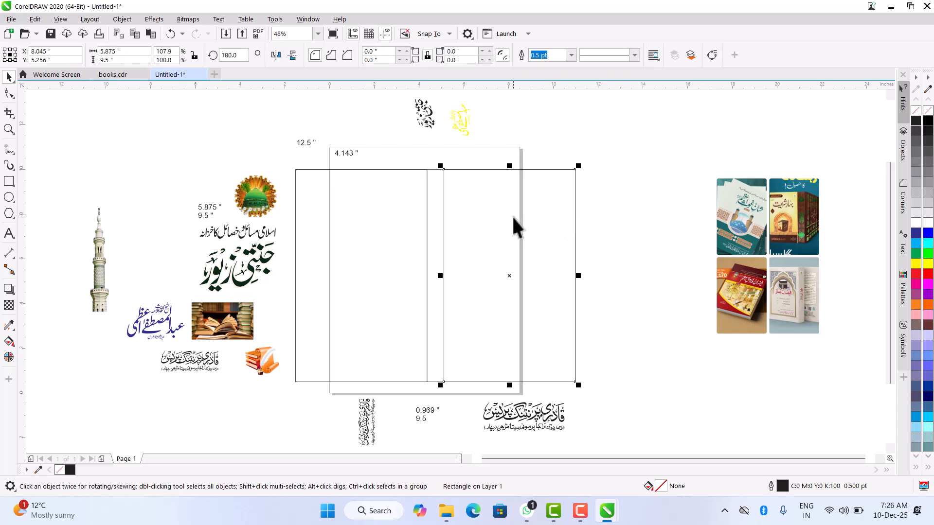
- Draw a spine rectangle of 0.75 by 9.5 inches that fills the gap between the two cover panels
left_click(610, 276)
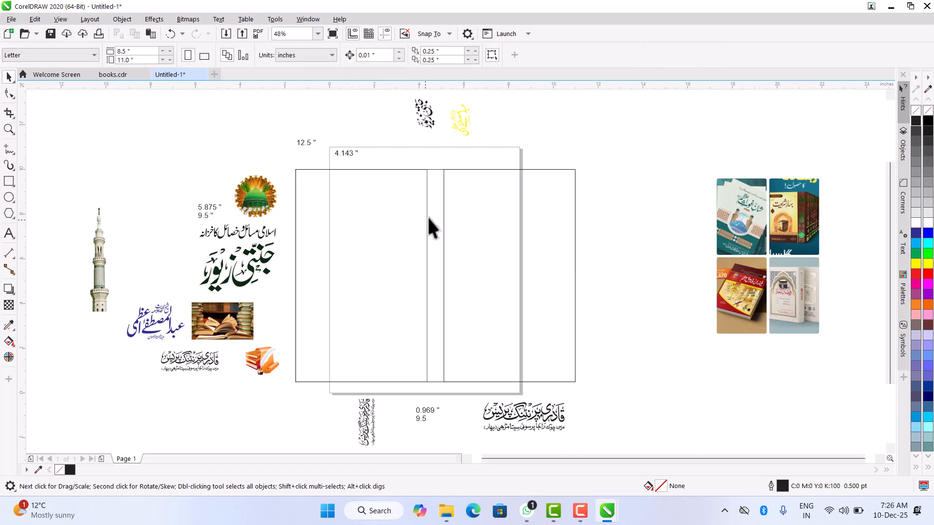
left_click(7, 184)
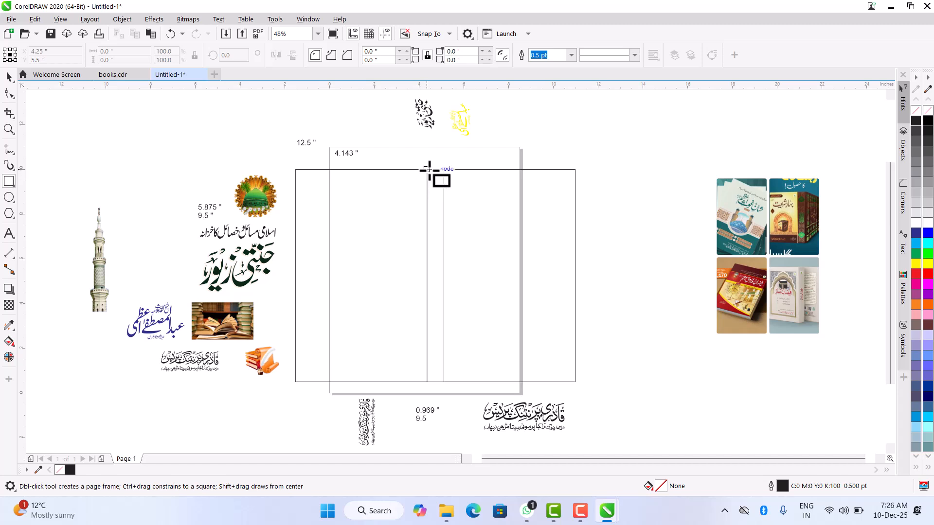
left_click_drag(427, 169, 445, 382)
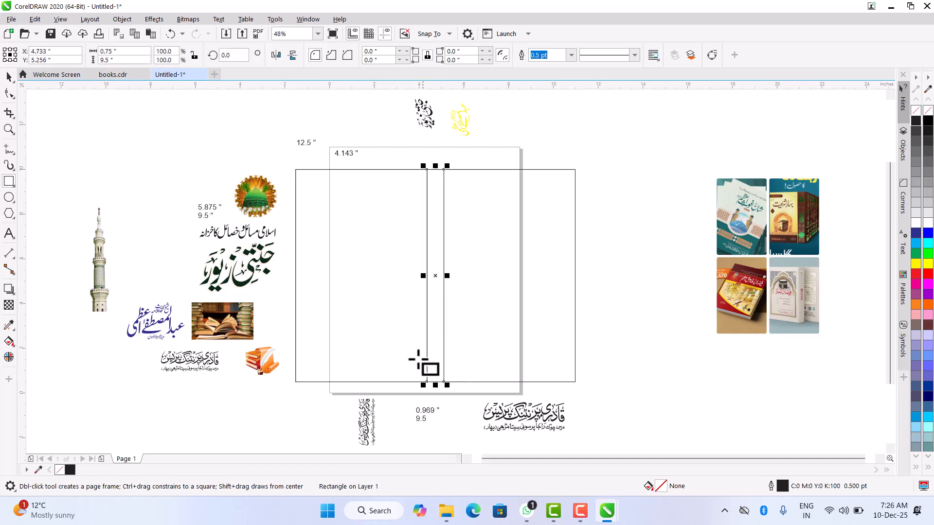
left_click(9, 76)
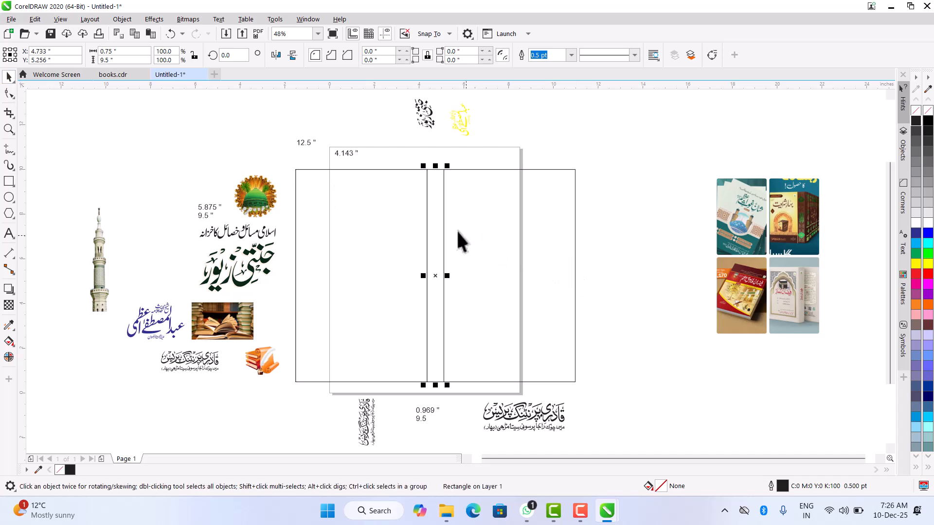
left_click(533, 221)
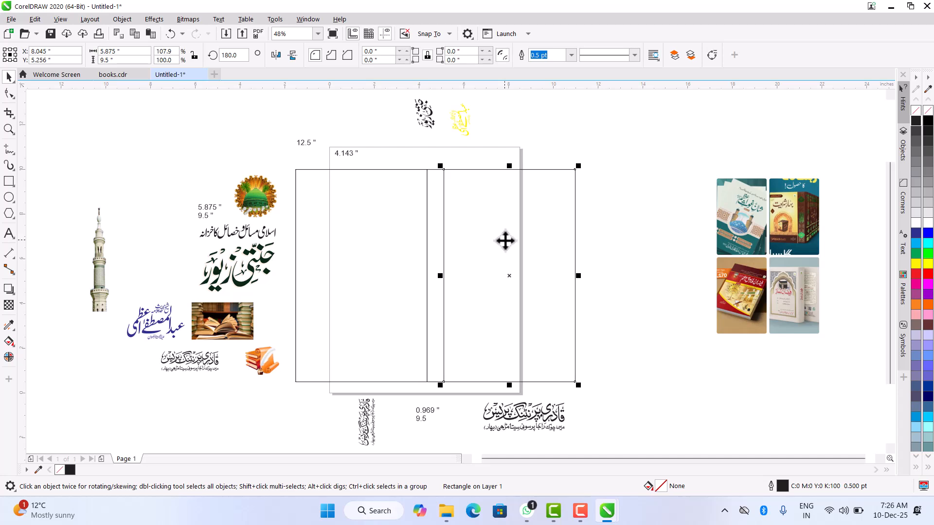
left_click(351, 267)
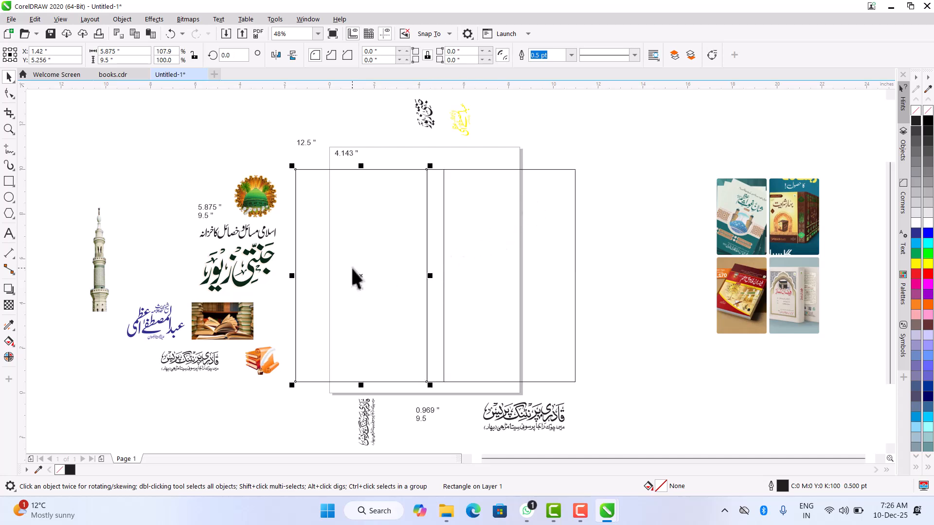
left_click(521, 269)
left_click(403, 253)
left_click(444, 246)
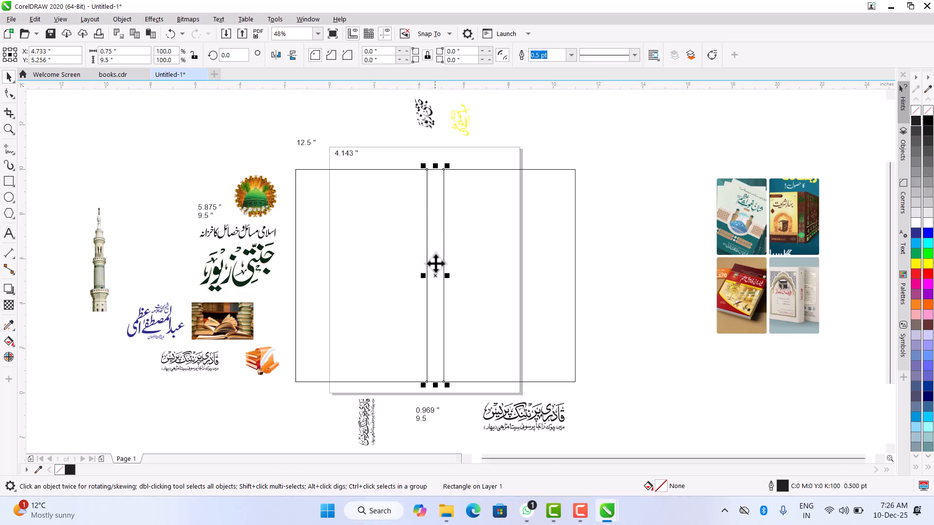
left_click(358, 282)
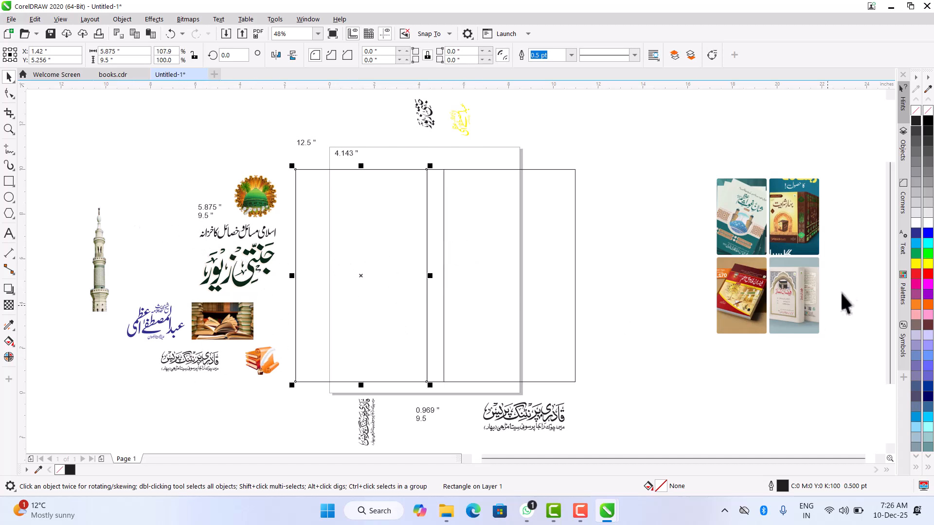
- Move the group of four book pictures up and closer to the cover layout
left_click(772, 234)
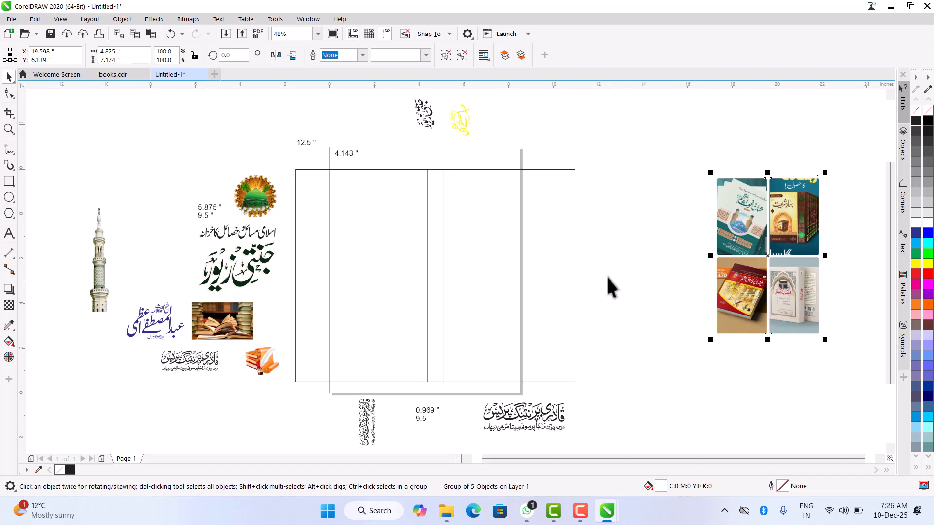
left_click_drag(766, 255, 712, 229)
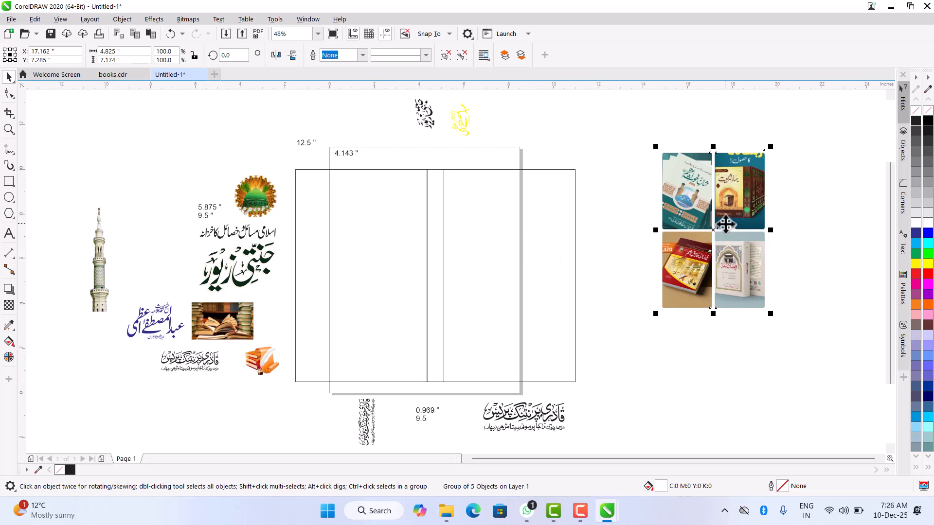
scroll(726, 235, "down", 2)
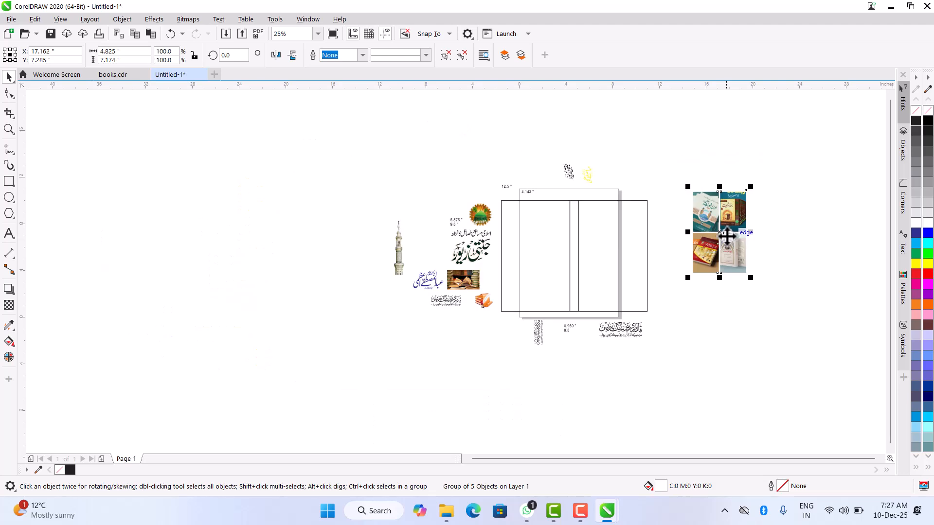
scroll(731, 226, "up", 2)
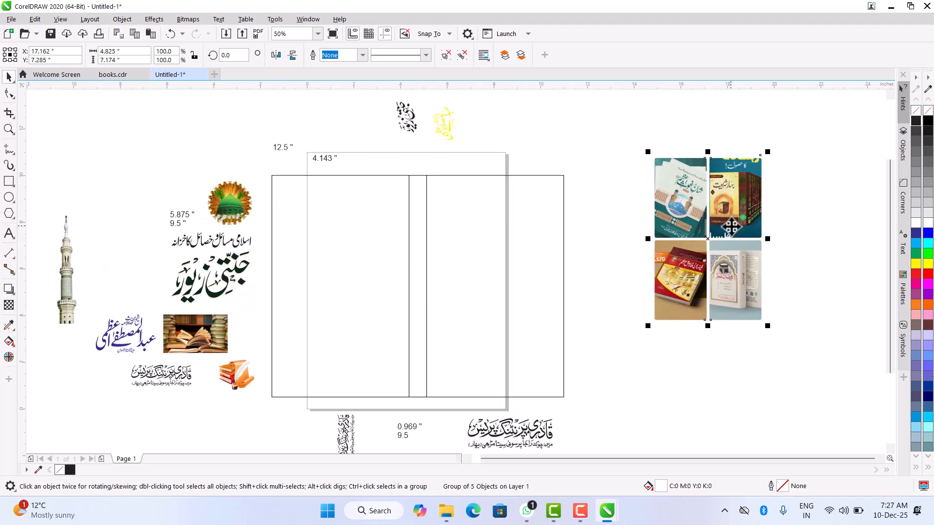
scroll(731, 226, "down", 4)
scroll(725, 224, "up", 2)
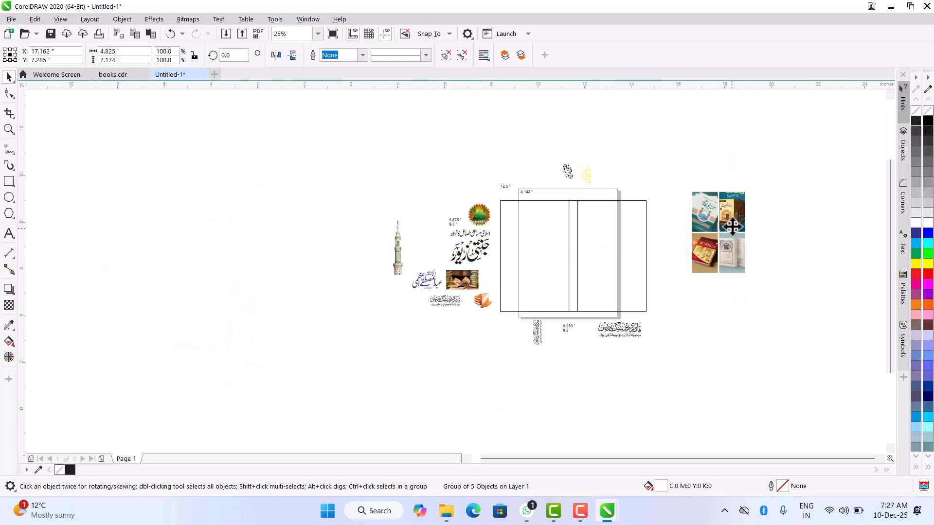
scroll(733, 226, "up", 2)
scroll(733, 239, "down", 2)
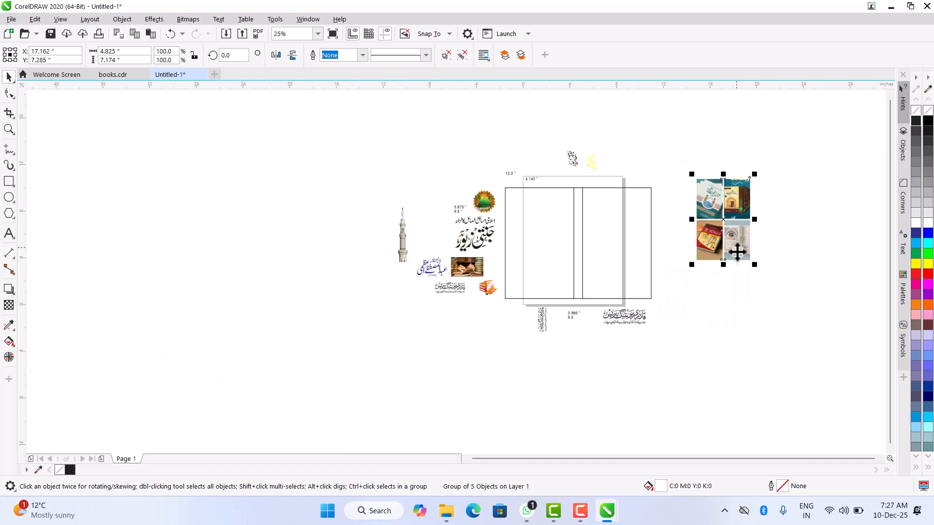
- Make a copy of the left cover panel narrowed evenly about its centre to about 4.19 inches wide
left_click(767, 310)
left_click(613, 242)
left_click(559, 238)
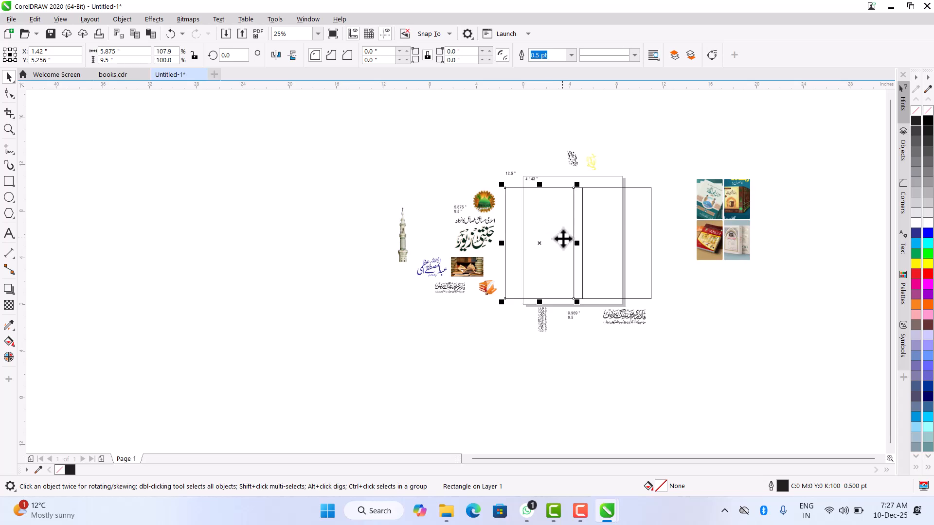
scroll(571, 236, "up", 2)
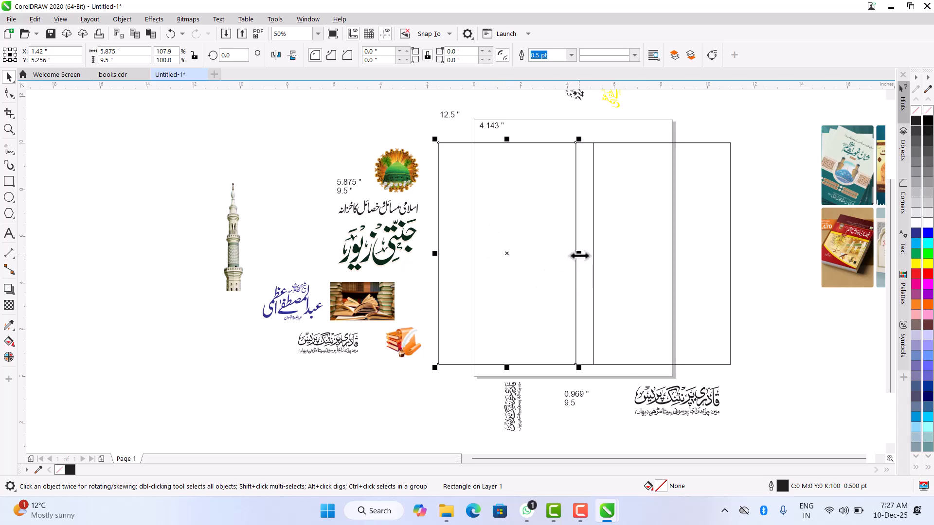
left_click_drag(579, 254, 560, 276)
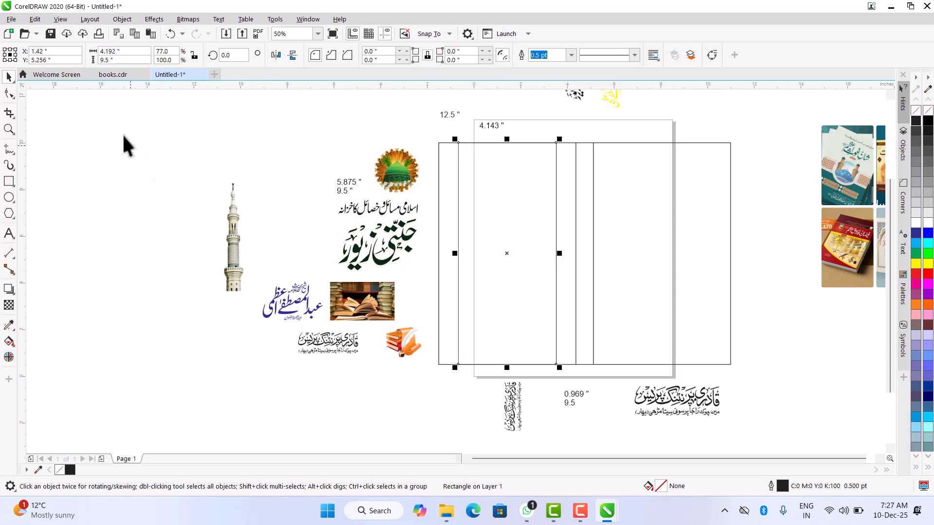
- Set the narrowed panel copy's width to 4.143 inches
left_click(127, 50)
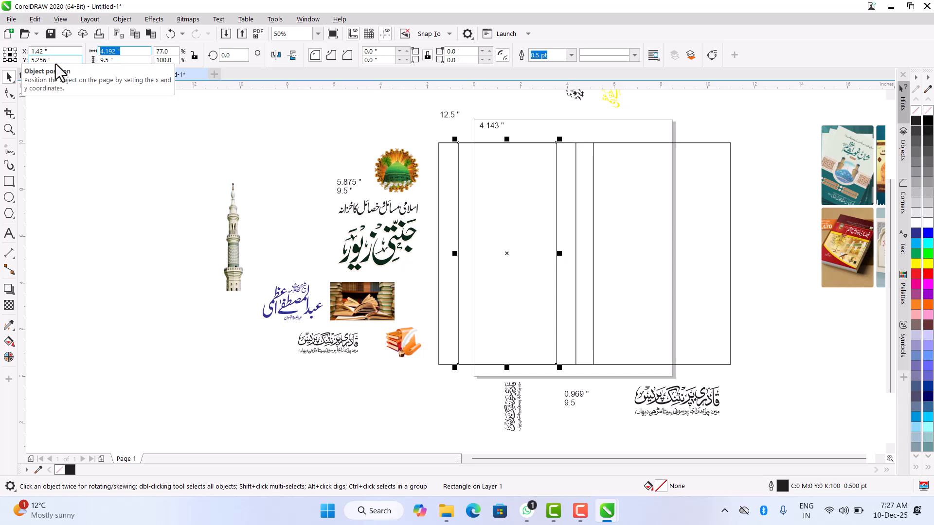
type("4.143")
key("Return")
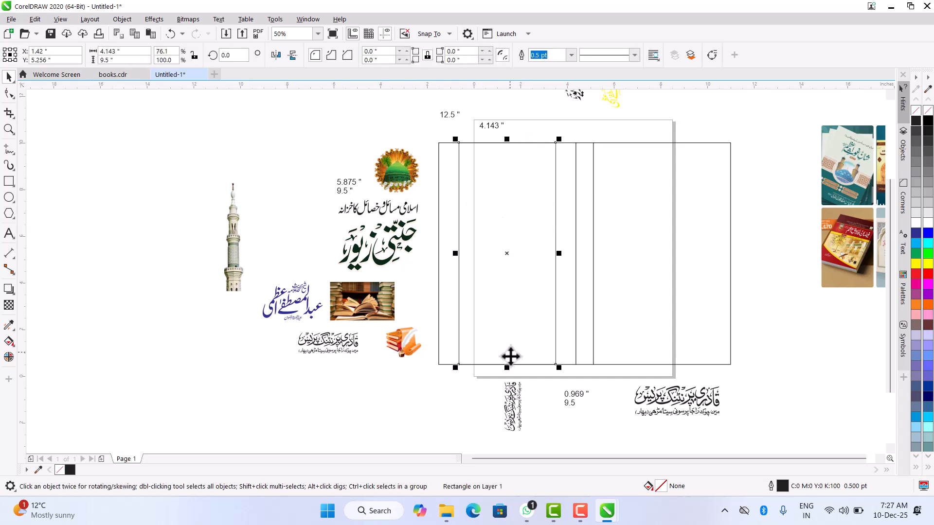
- Shorten the 4.143-inch-wide rectangle from its lower edge to about 5.97 inches high and move it to the empty area left of the minaret
left_click_drag(510, 365, 521, 285)
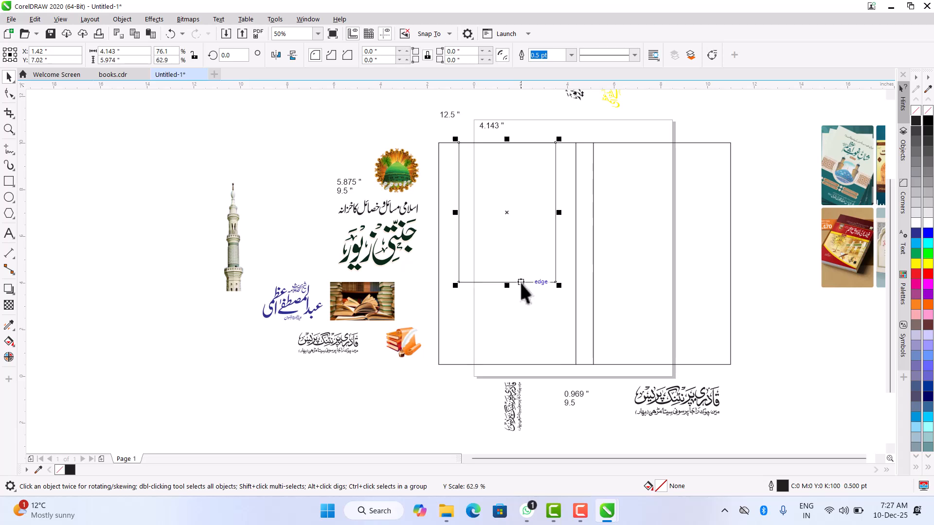
left_click_drag(525, 218, 330, 258)
scroll(530, 226, "down", 2)
- Draw a circle about 3.45 inches in diameter over the rectangle's upper edge and centre it horizontally on the rectangle
scroll(328, 202, "up", 4)
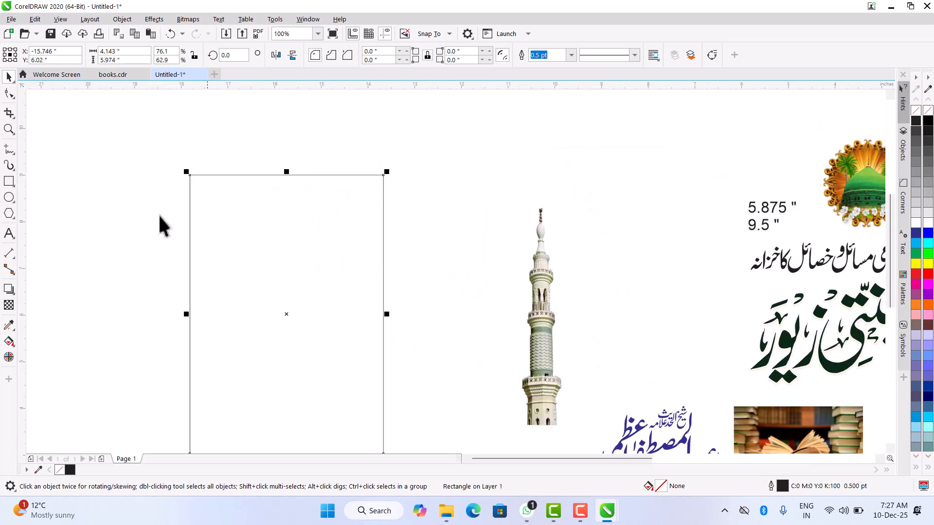
left_click(9, 197)
left_click_drag(209, 112, 345, 273)
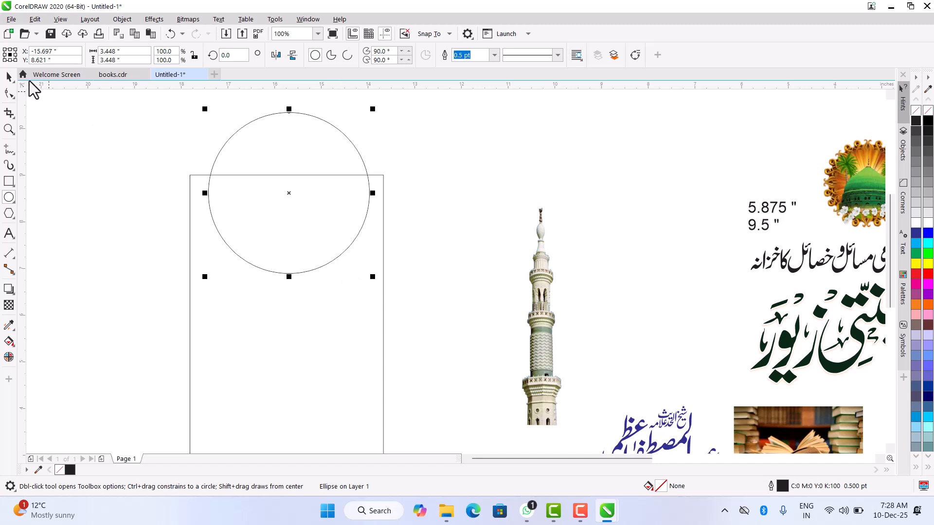
left_click(9, 76)
scroll(366, 227, "down", 2)
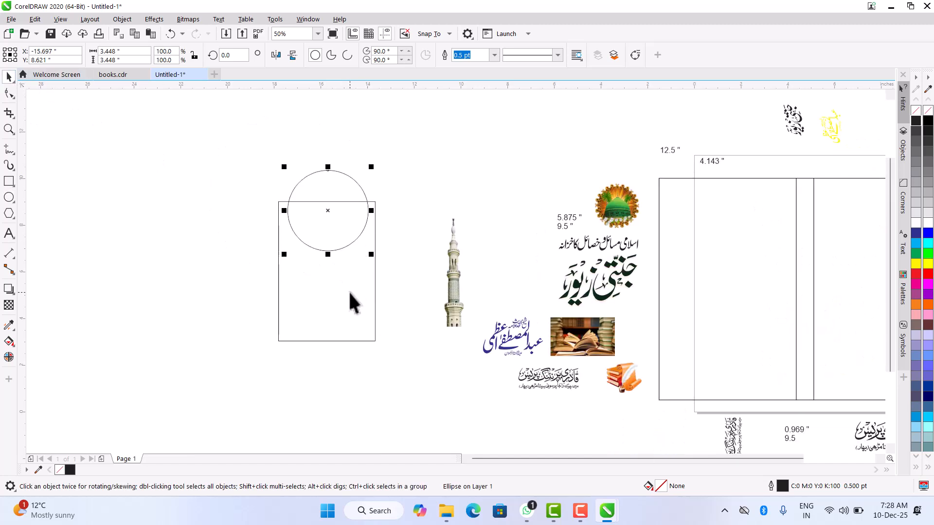
left_click(340, 277, "shift")
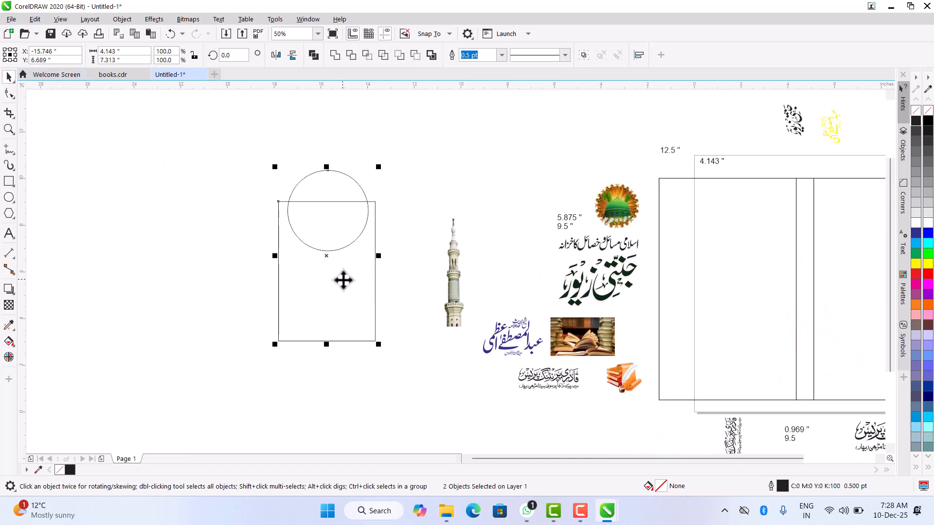
left_click(321, 202)
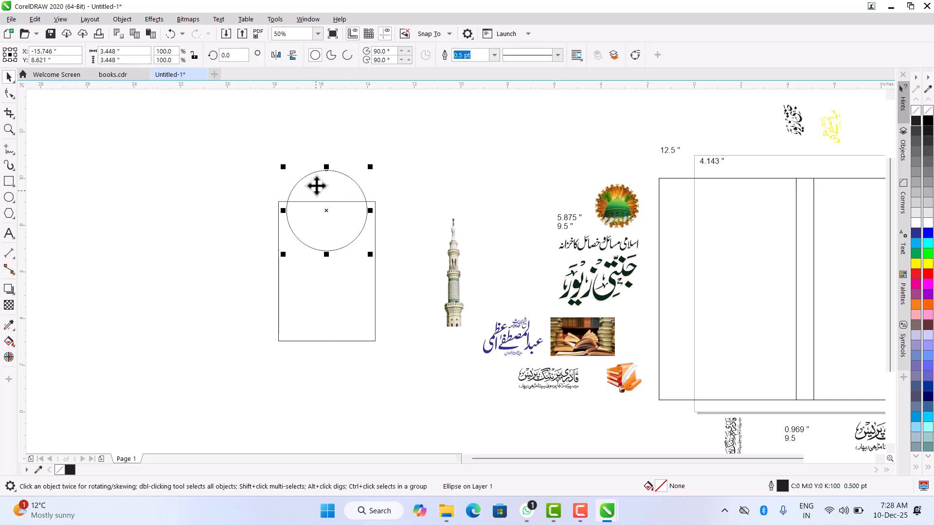
- Shrink the circle about its centre to about 3.21 inches and raise it until its centre sits on the rectangle's upper edge
scroll(317, 188, "up", 2)
left_click_drag(421, 325, 416, 324)
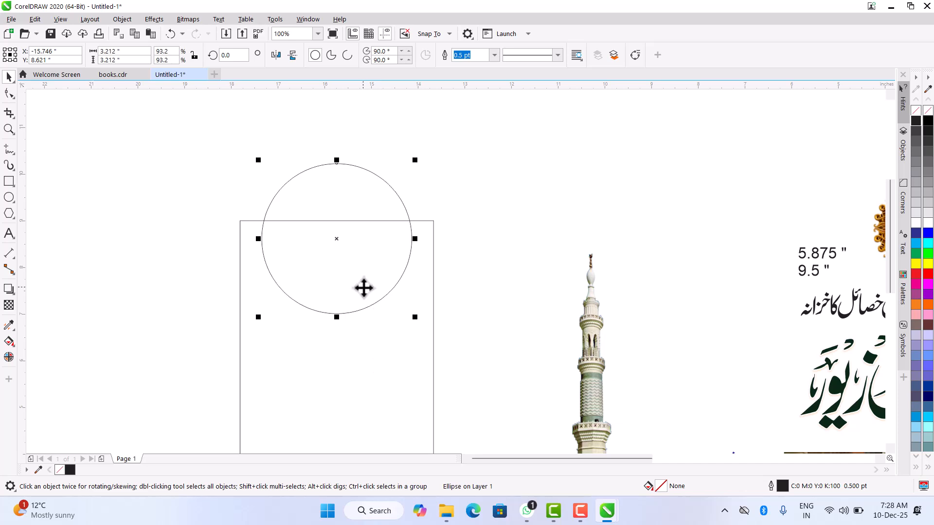
left_click_drag(364, 288, 362, 270)
scroll(253, 224, "up", 3)
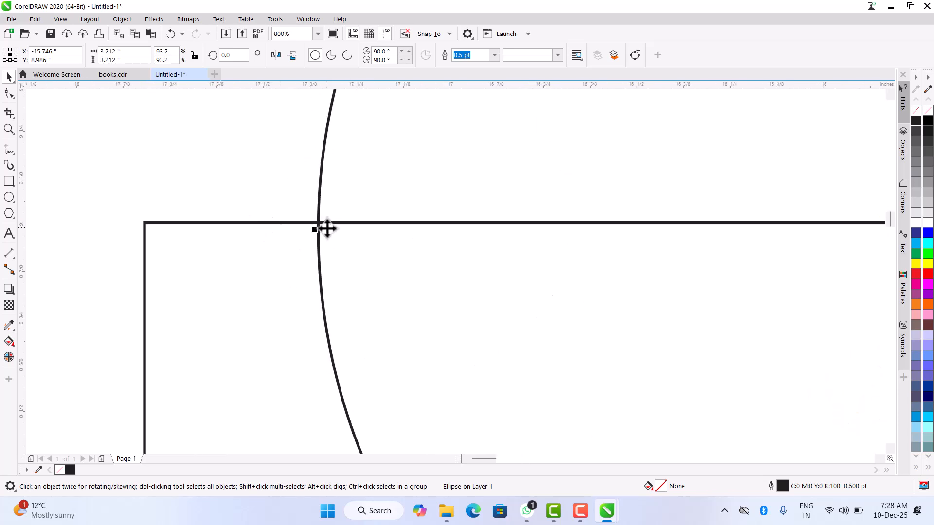
key("Up")
key("Up")
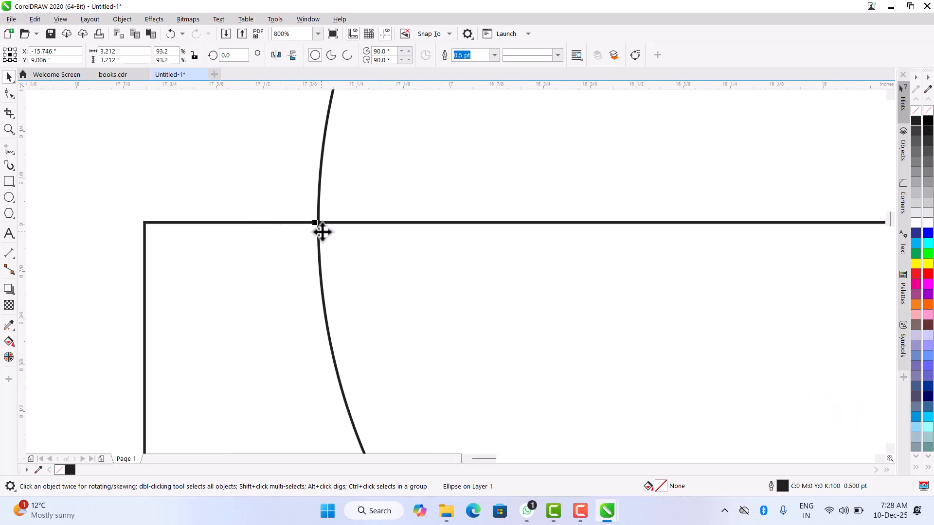
scroll(263, 219, "down", 3)
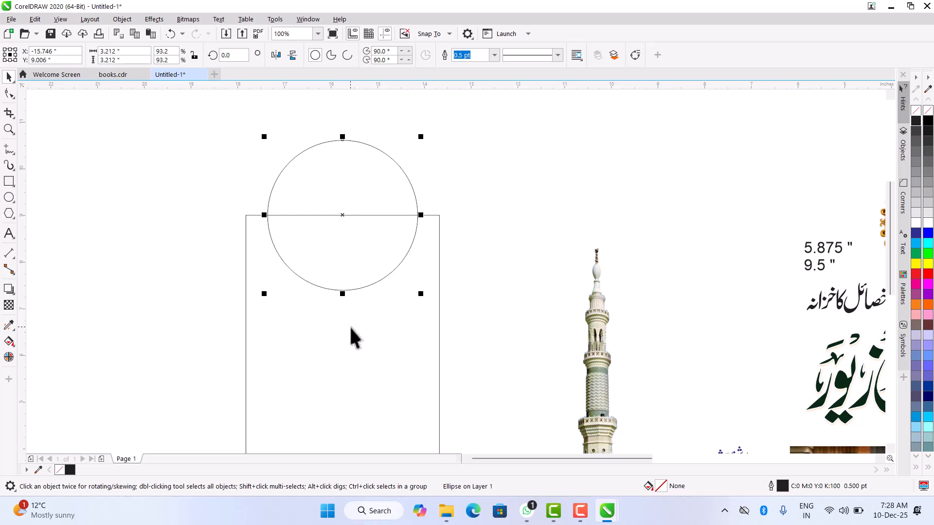
- Weld the circle and the rectangle into one arch shape
left_click(334, 345, "shift")
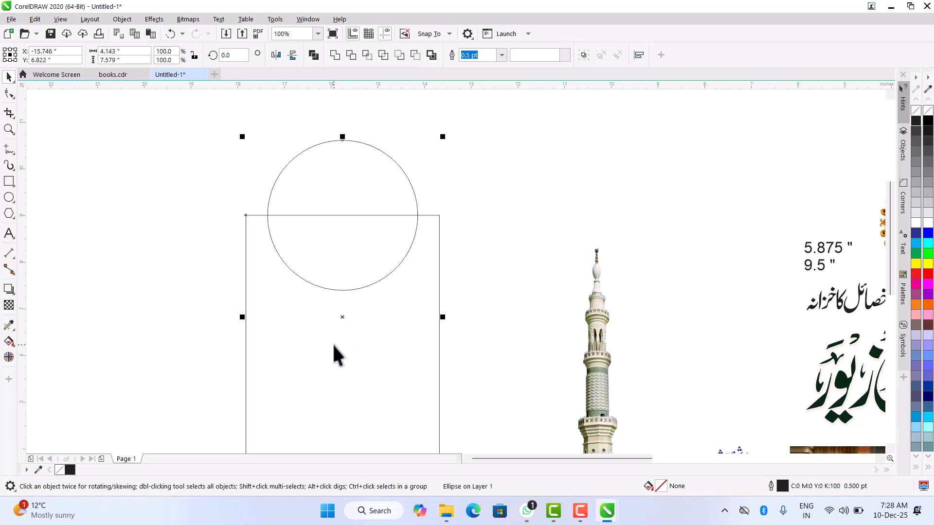
left_click(335, 55)
scroll(336, 235, "down", 2)
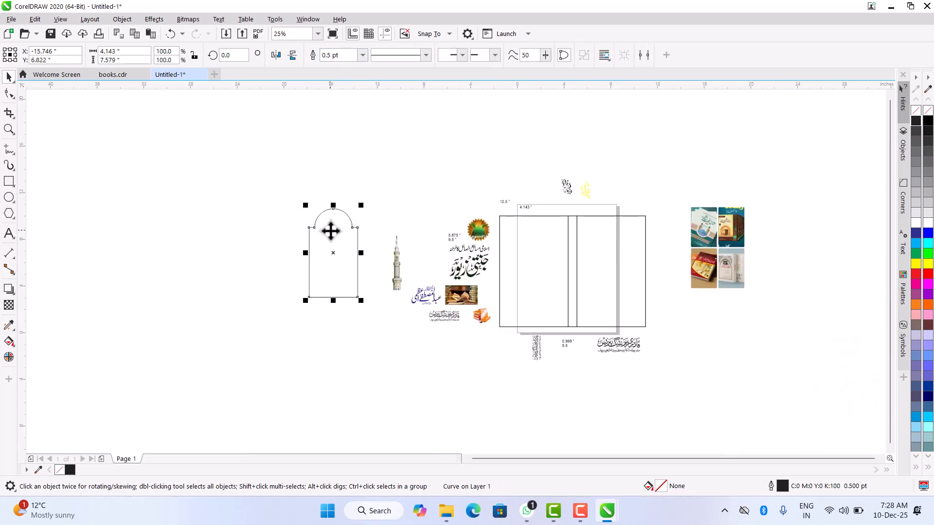
scroll(340, 243, "up", 1)
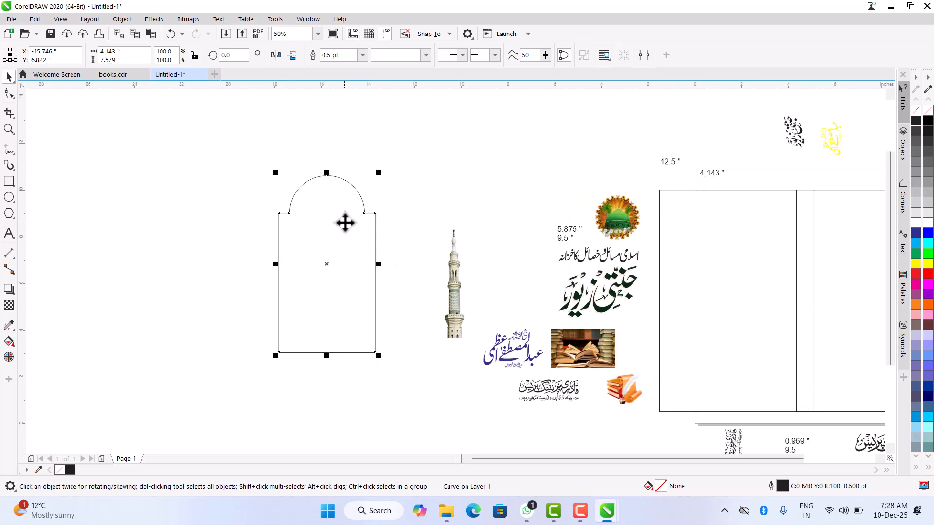
scroll(346, 205, "up", 1)
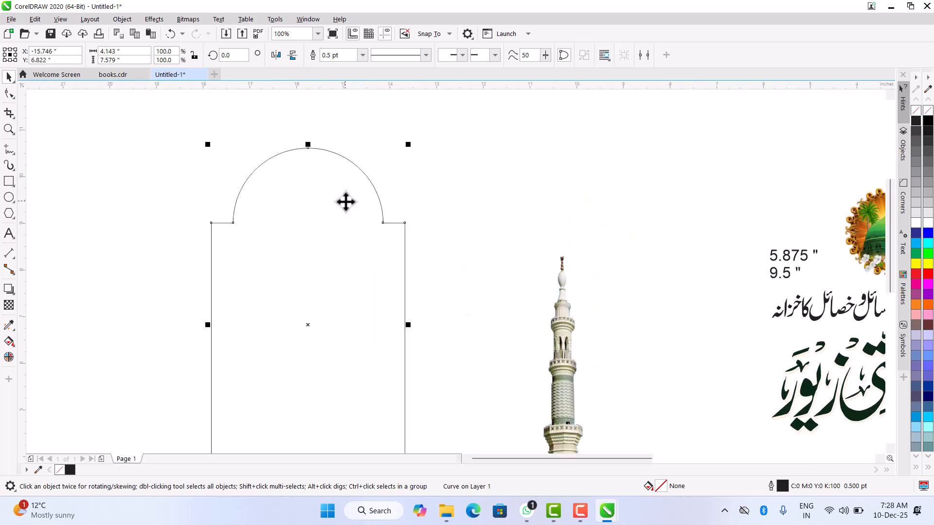
- Try an inner outline by copying the arch scaled about its centre to about 3.8 by 6.96 inches, and delete the copy
scroll(273, 214, "down", 1)
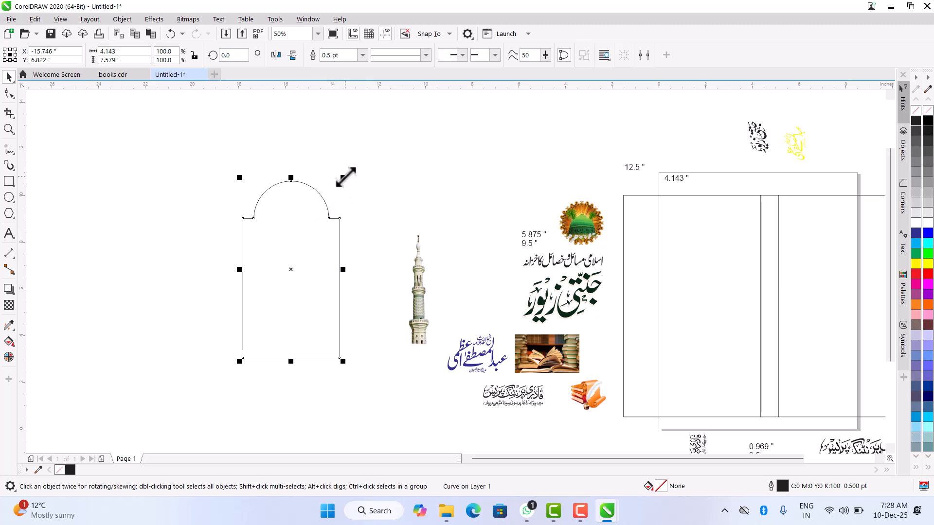
left_click_drag(346, 177, 343, 185)
scroll(292, 189, "up", 2)
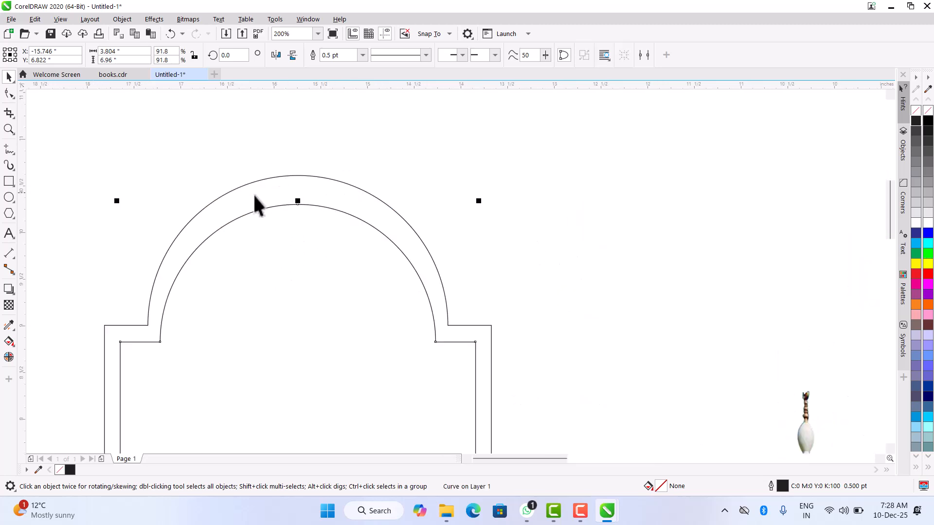
scroll(285, 197, "down", 2)
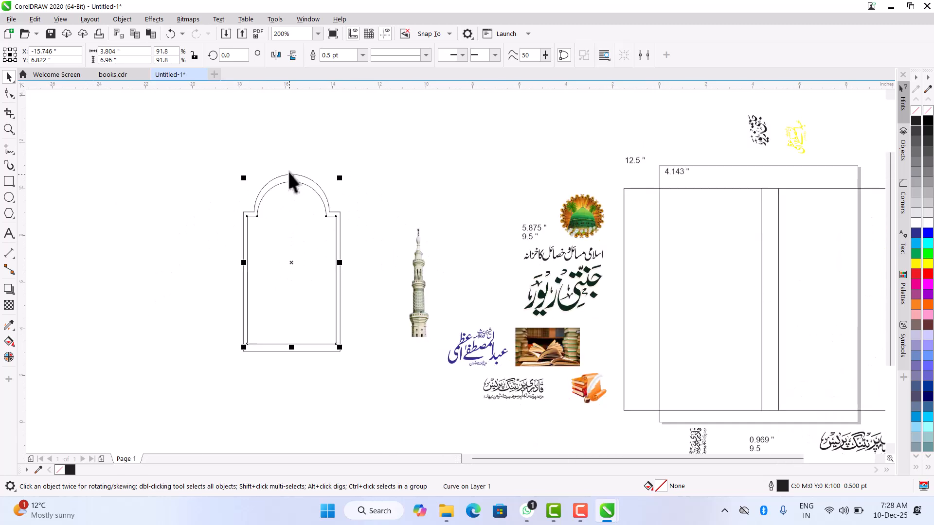
scroll(294, 353, "up", 2)
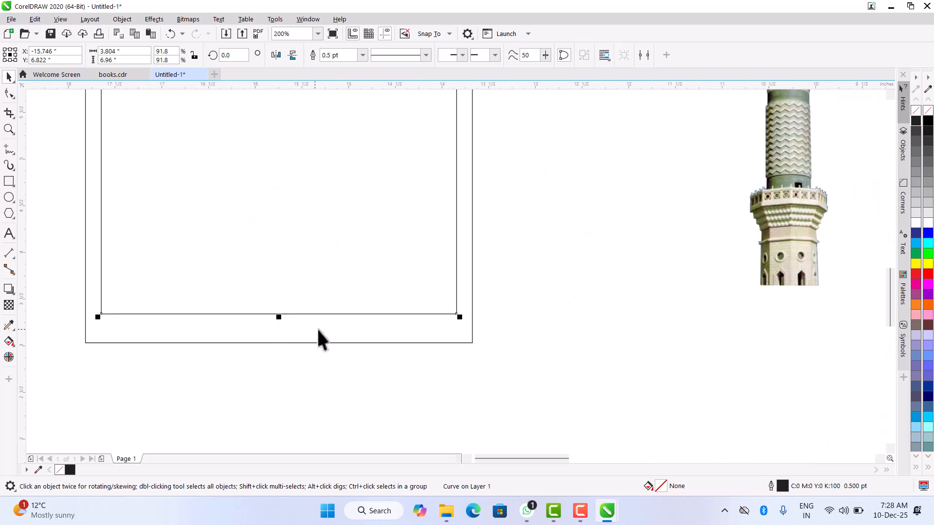
scroll(310, 338, "down", 1)
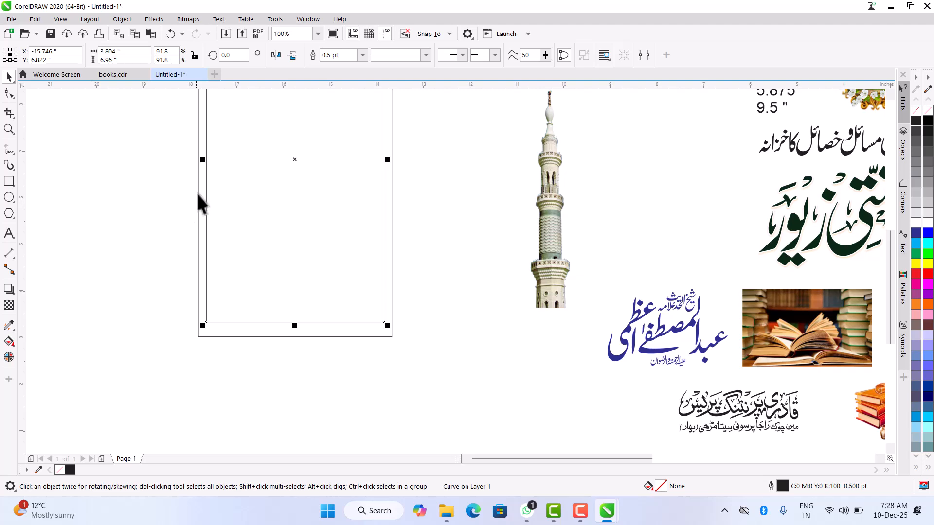
scroll(292, 284, "down", 3)
scroll(295, 260, "up", 3)
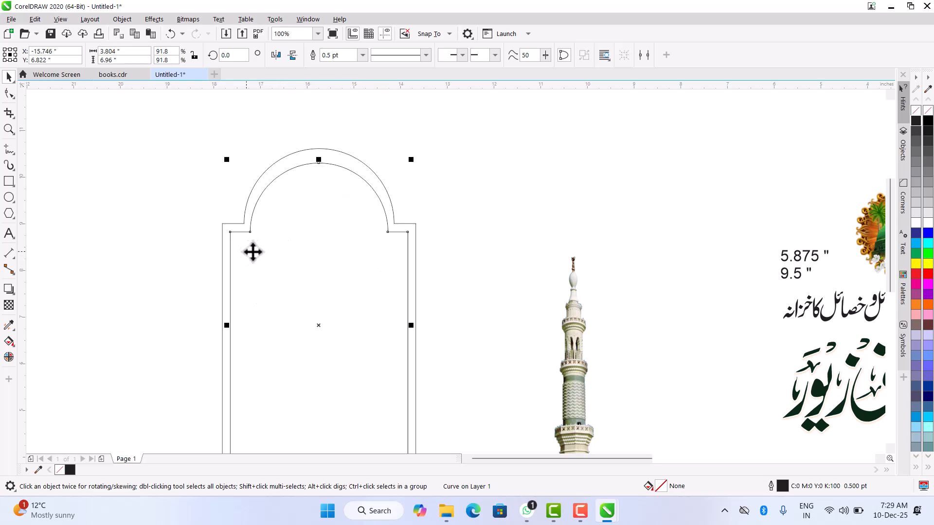
key("Delete")
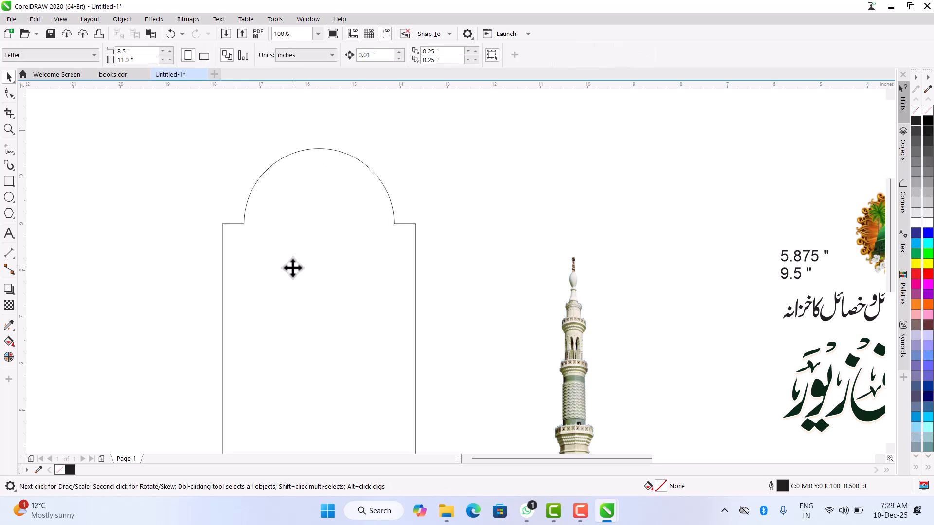
- Apply a one-step inward contour to the arch with an offset of 0.101 inch
left_click(240, 261)
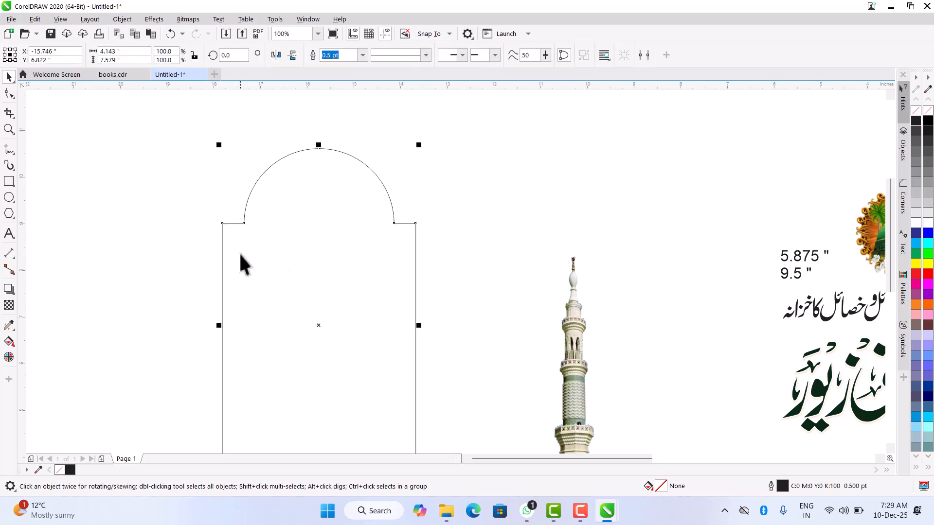
left_click(9, 289)
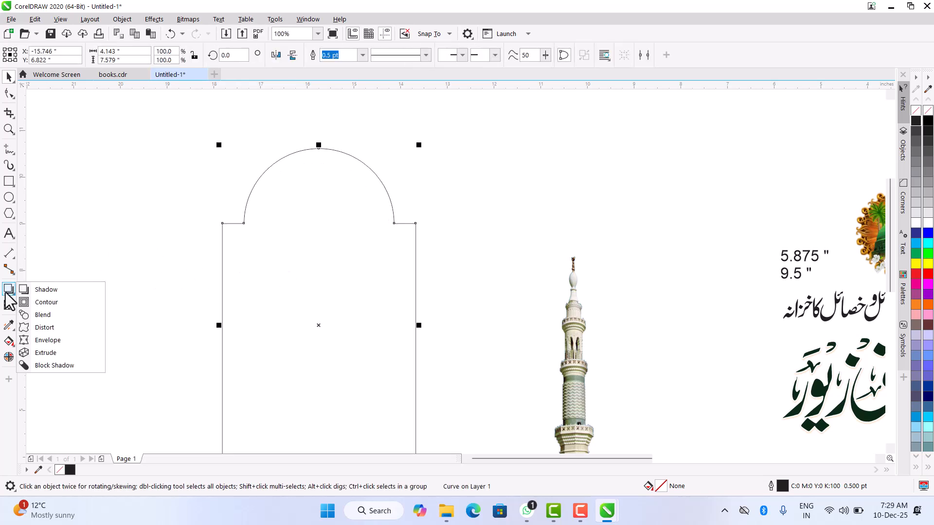
left_click(40, 304)
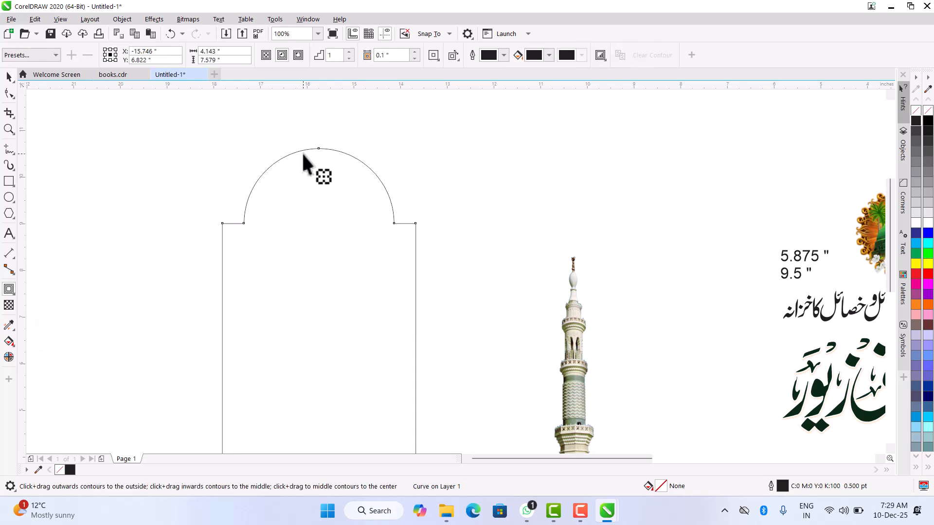
left_click_drag(302, 153, 305, 155)
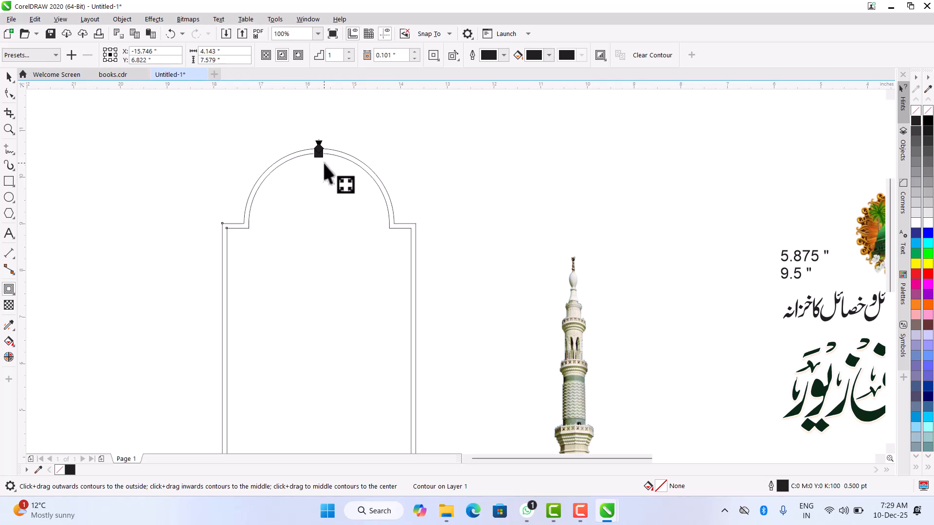
left_click(415, 59)
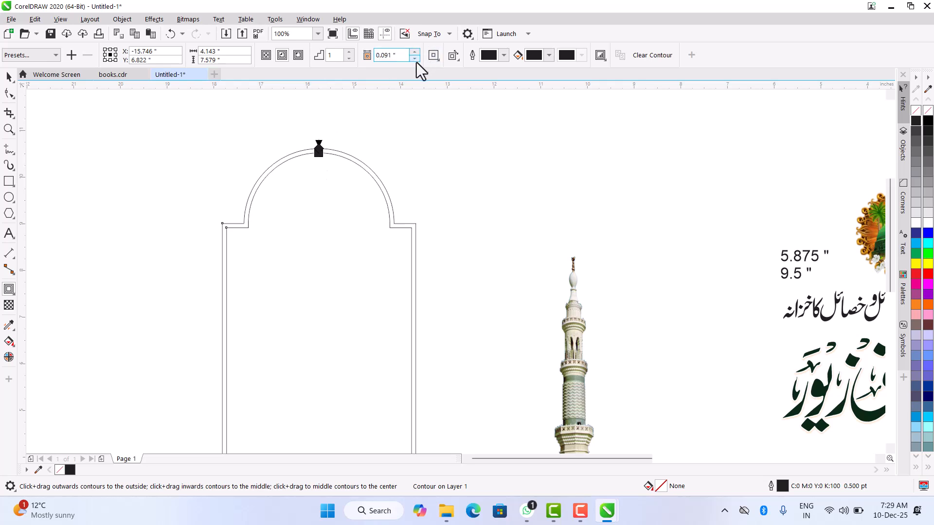
left_click(417, 51)
left_click(416, 58)
left_click(416, 51)
- Try the arch's contour with ten steps
left_click(349, 51)
left_click(349, 51)
left_click(350, 51)
left_click(349, 51)
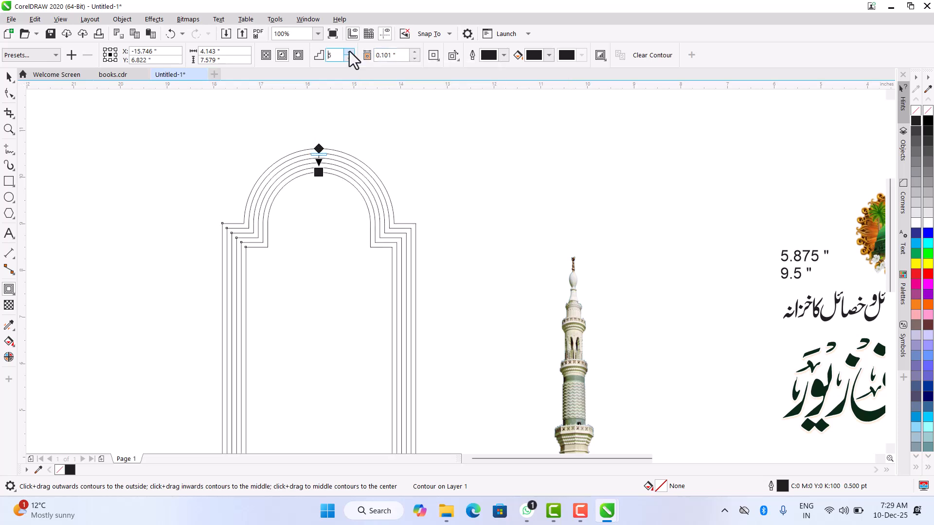
left_click(349, 51)
left_click(349, 51)
left_click(349, 51)
left_click(349, 51)
left_click(349, 51)
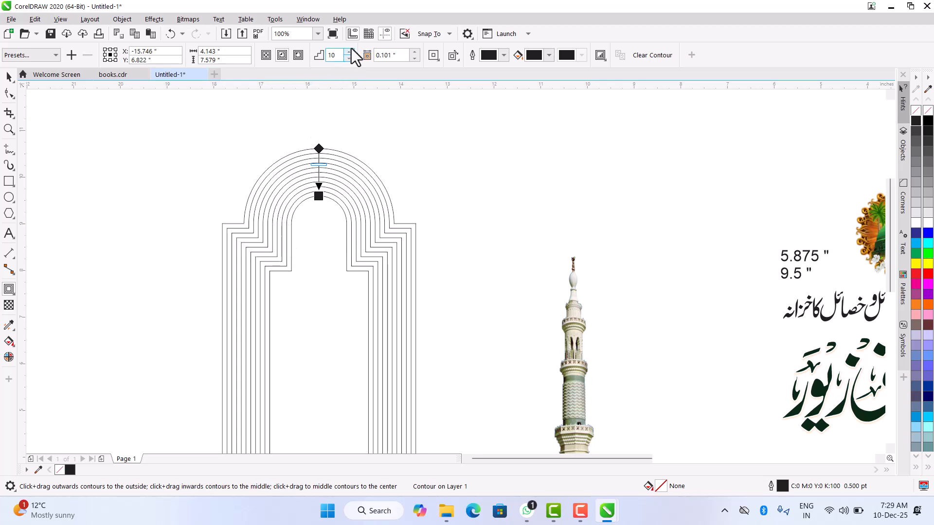
- Reduce the arch's contour to two steps and leave the Contour tool
left_click(348, 58)
left_click(348, 58)
left_click(348, 59)
left_click(349, 58)
left_click(349, 58)
left_click(349, 58)
left_click(349, 58)
left_click(348, 59)
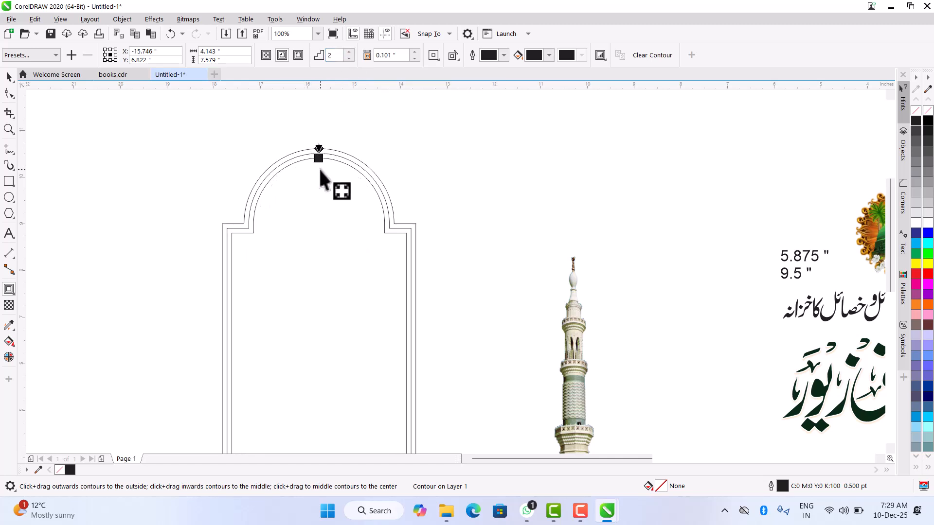
left_click(9, 77)
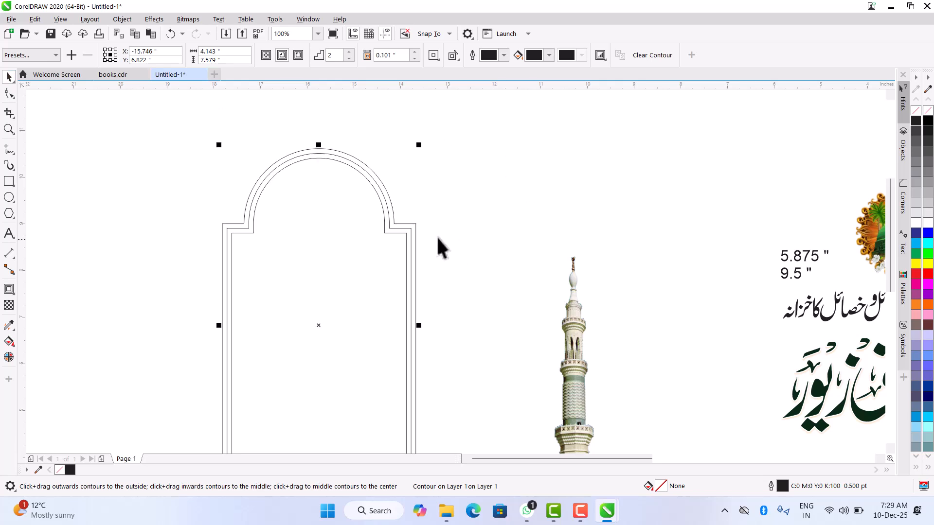
- Move the contoured arch down and slightly farther away from the minaret
scroll(359, 188, "down", 4)
left_click_drag(345, 192, 335, 255)
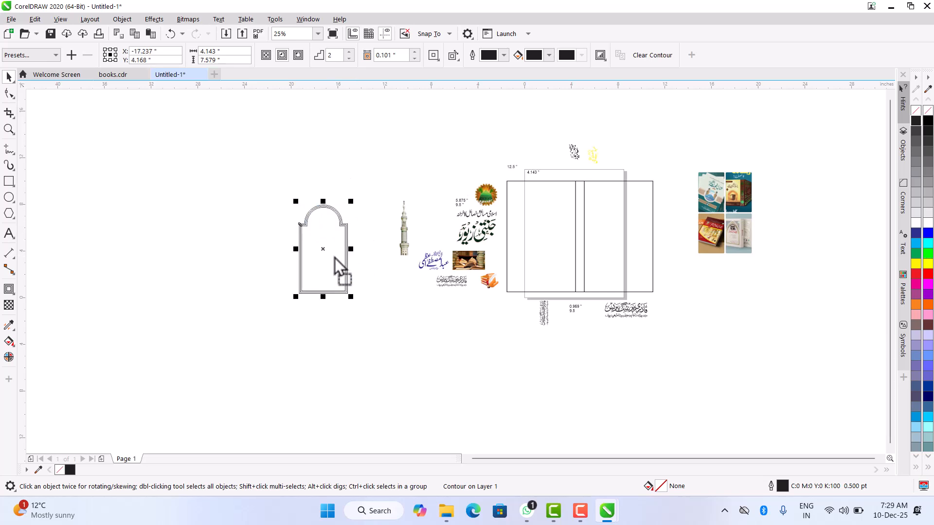
scroll(345, 247, "up", 3)
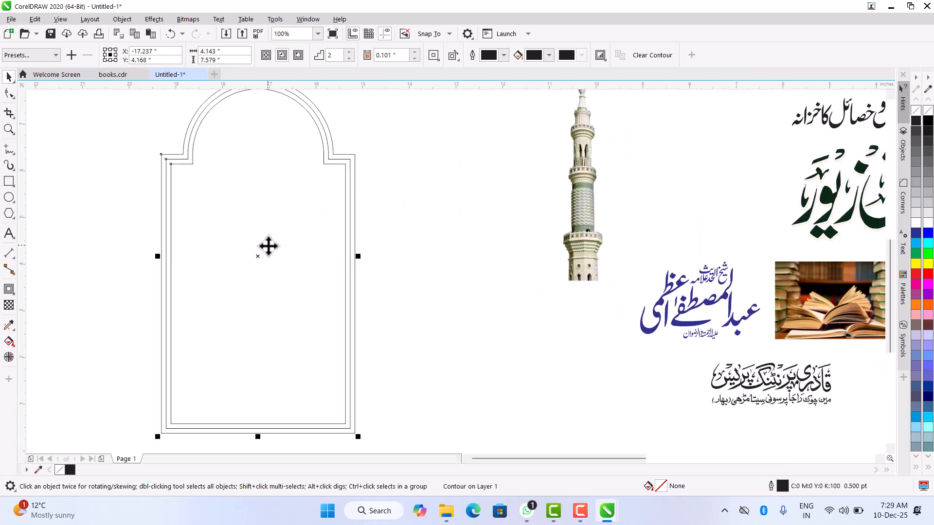
scroll(267, 246, "down", 3)
left_click(246, 250)
left_click(245, 249)
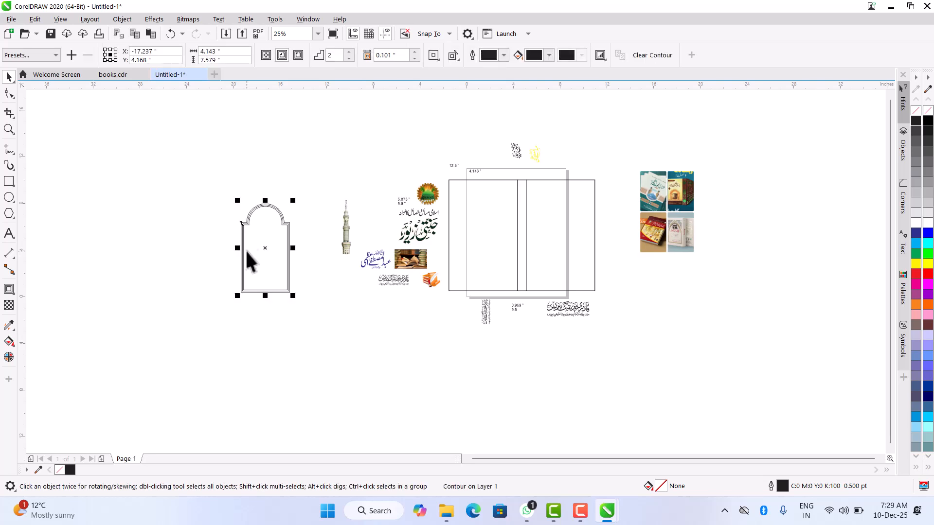
- Move the contoured arch up beside the minaret and break the contour apart from the original outline
left_click_drag(275, 210, 311, 200)
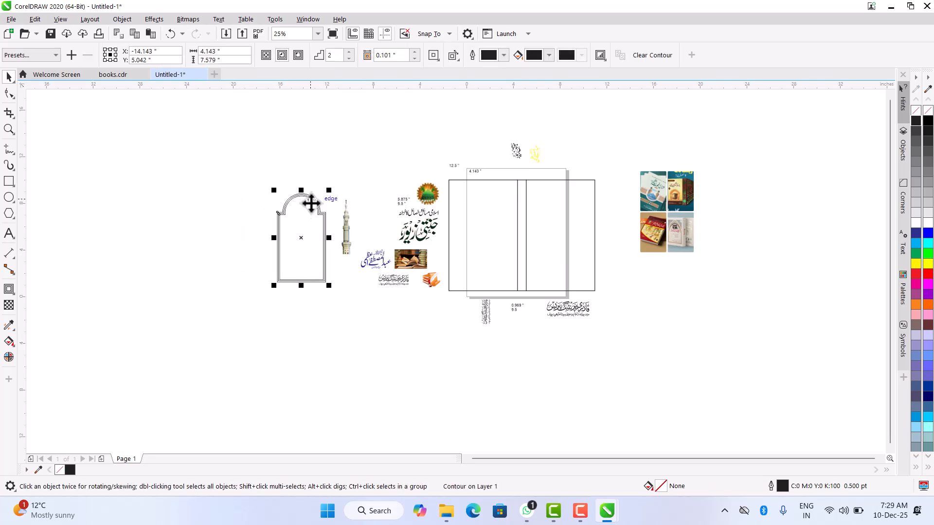
scroll(314, 211, "up", 2)
left_click(236, 150)
left_click(290, 229)
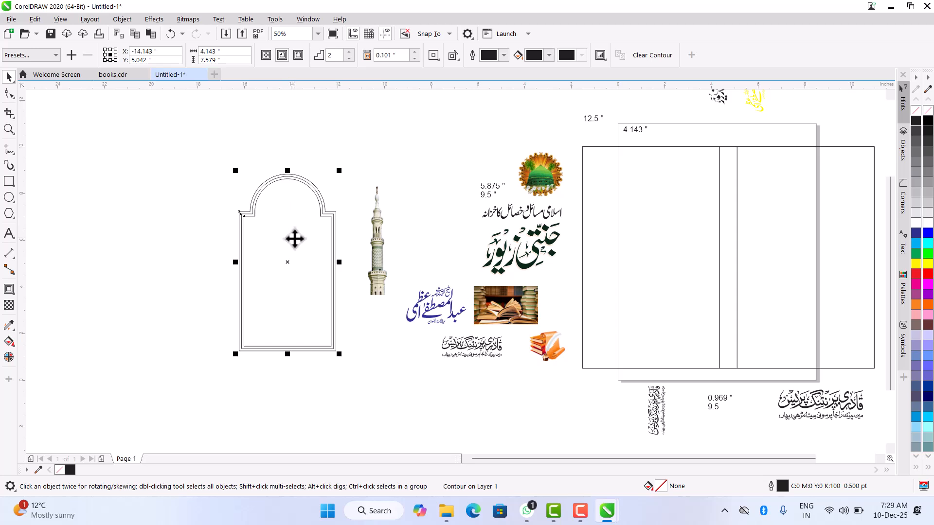
key("ctrl+k")
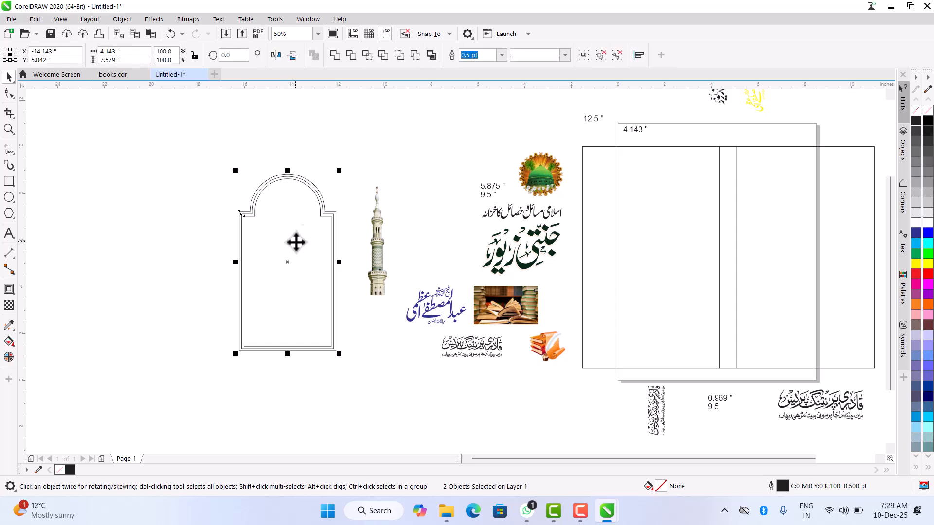
- Try moving the separated inner contour outlines away from the outer arch, and undo the move
left_click(403, 148)
left_click(273, 196)
left_click_drag(273, 196, 294, 265)
key("ctrl+z")
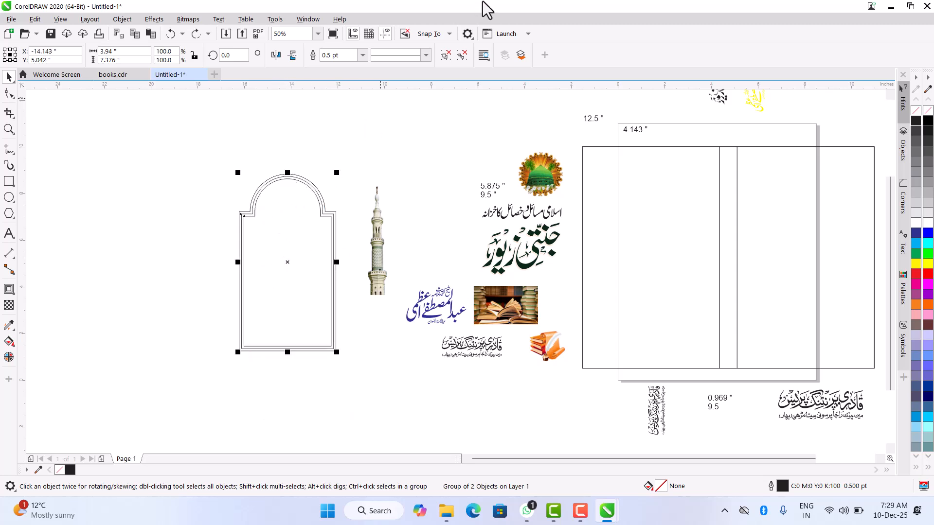
- Ungroup the two inner contour outlines and group them together with the outer arch outline
left_click(462, 55)
left_click_drag(222, 137, 252, 220)
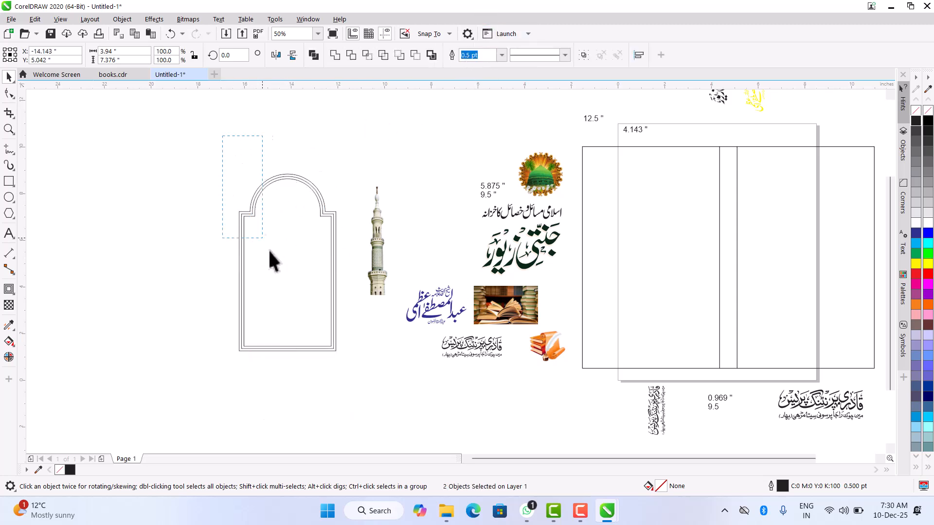
left_click_drag(343, 361, 358, 384)
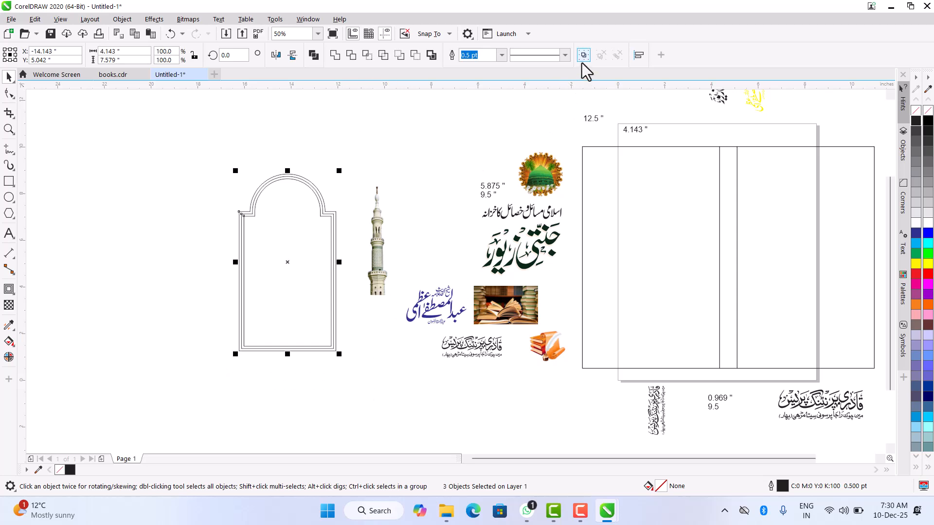
- Centre the grouped arch on the left cover panel and align it to the panel's top edge
left_click(662, 198, "shift")
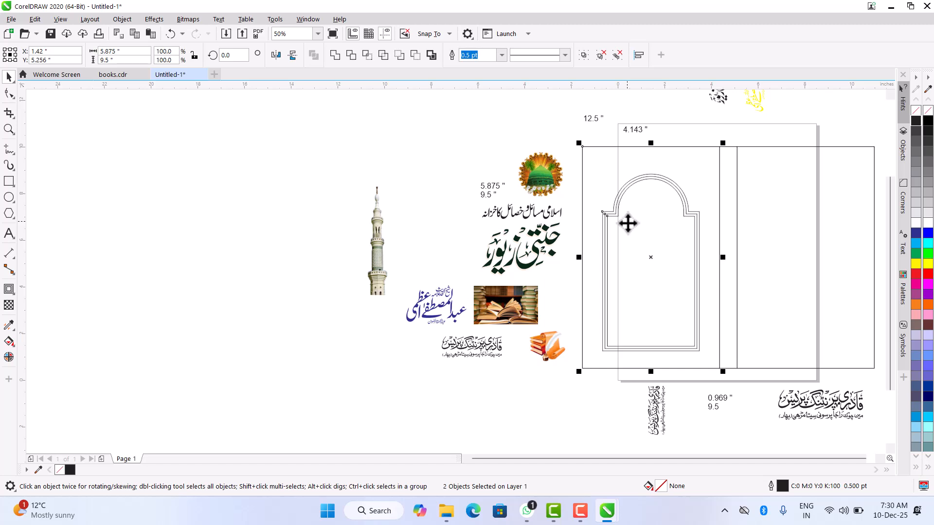
key("t")
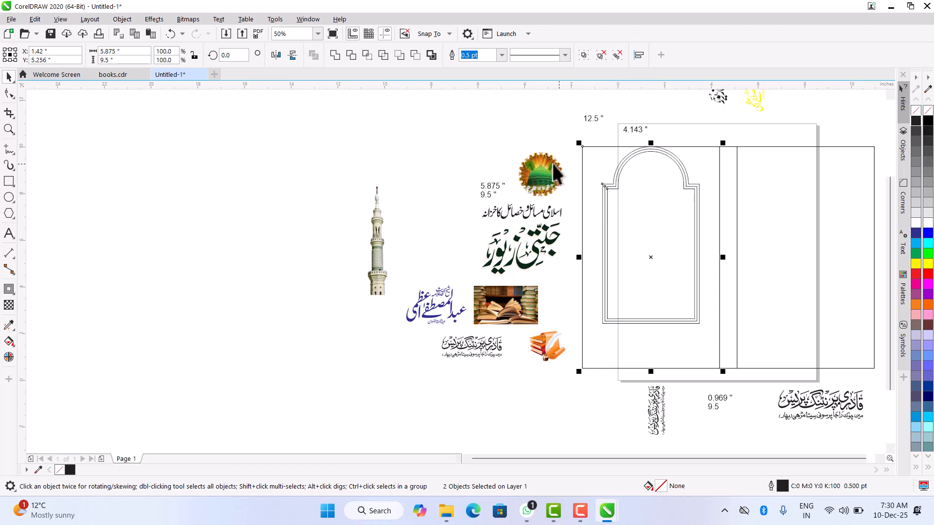
left_click(476, 138)
left_click(685, 191)
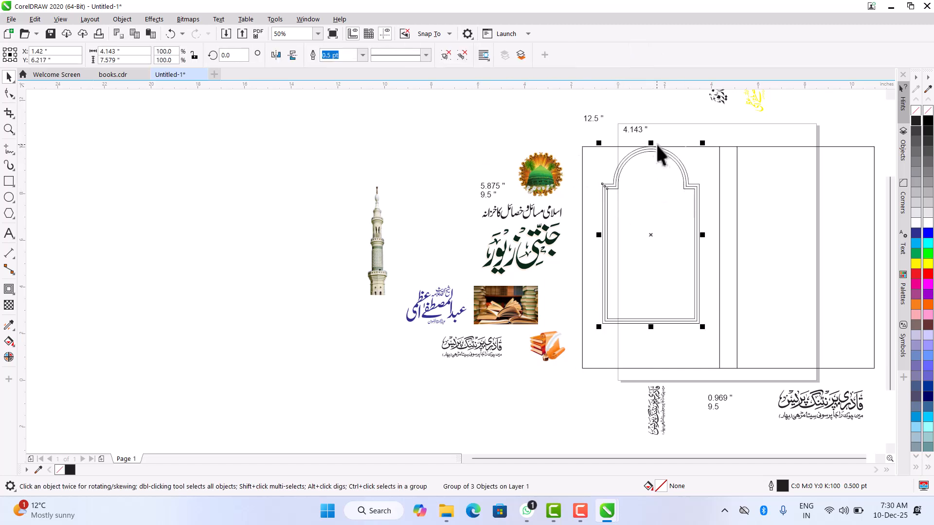
- Ungroup the arch frame on the left panel into separate outlines and deselect them
scroll(661, 152, "up", 2)
scroll(520, 204, "down", 2)
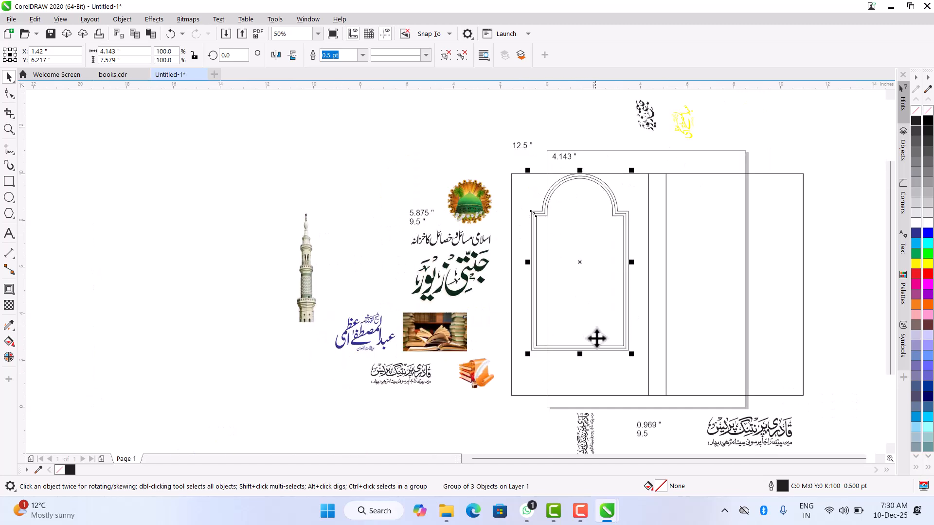
scroll(377, 241, "down", 2)
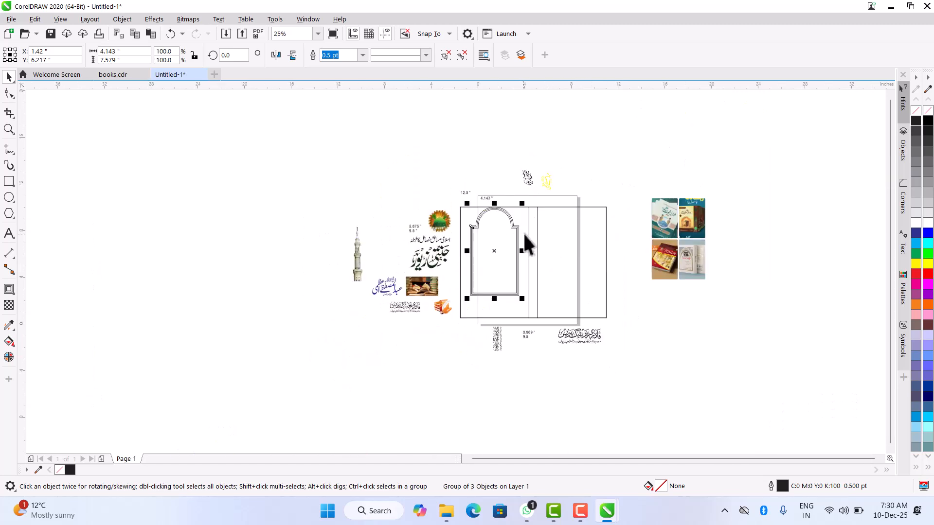
scroll(523, 233, "up", 2)
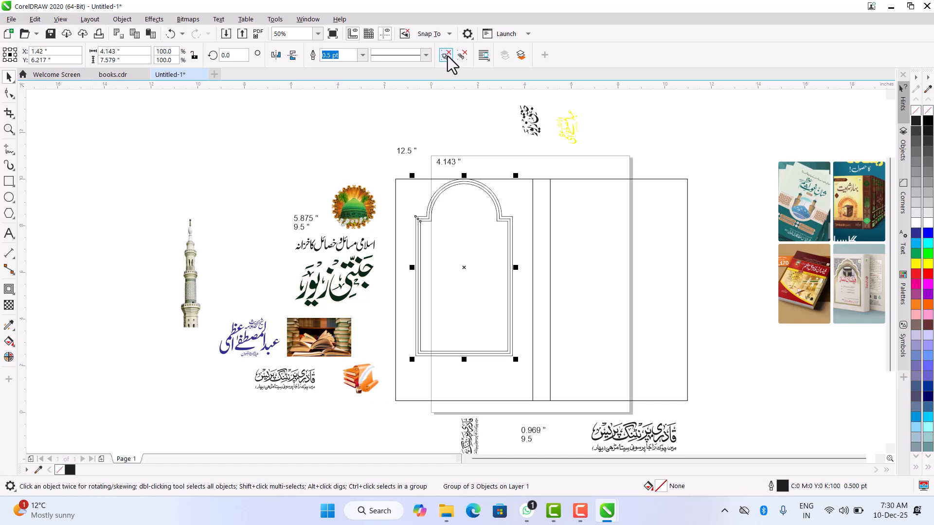
left_click(467, 53)
left_click(367, 136)
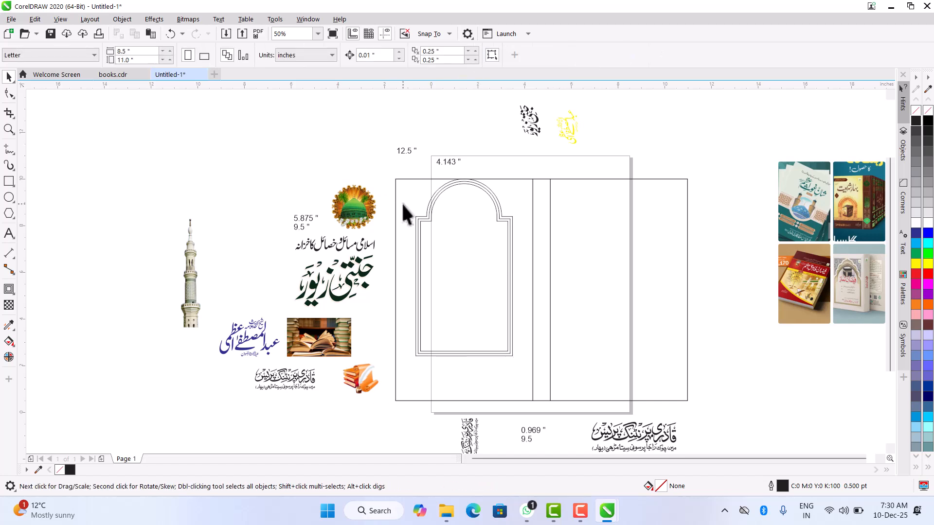
- Apply a vertical fountain fill to the left cover panel, from blue at its top edge to cyan near the bottom
left_click(402, 191)
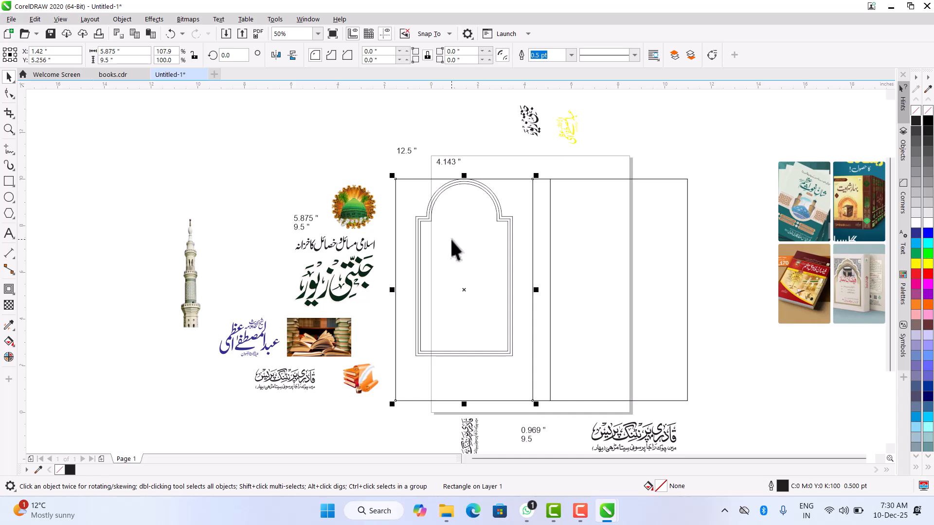
left_click(9, 344)
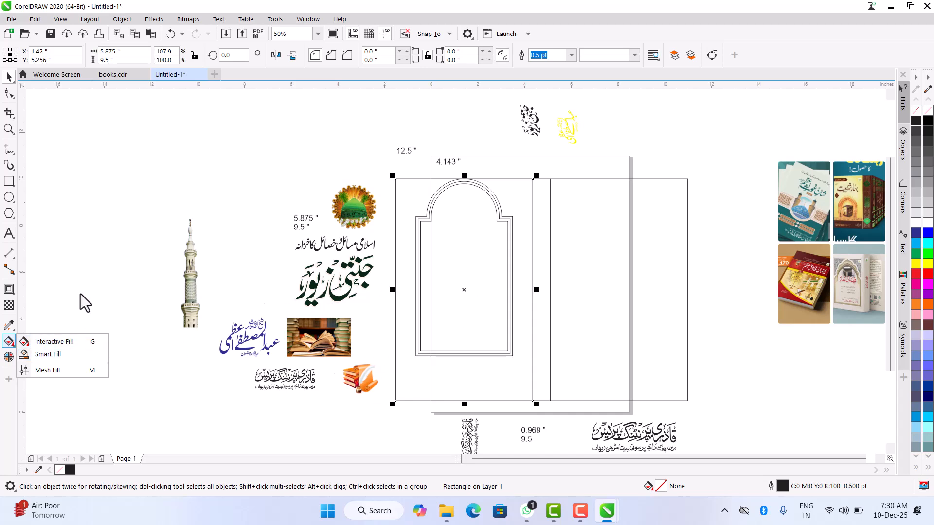
key("g")
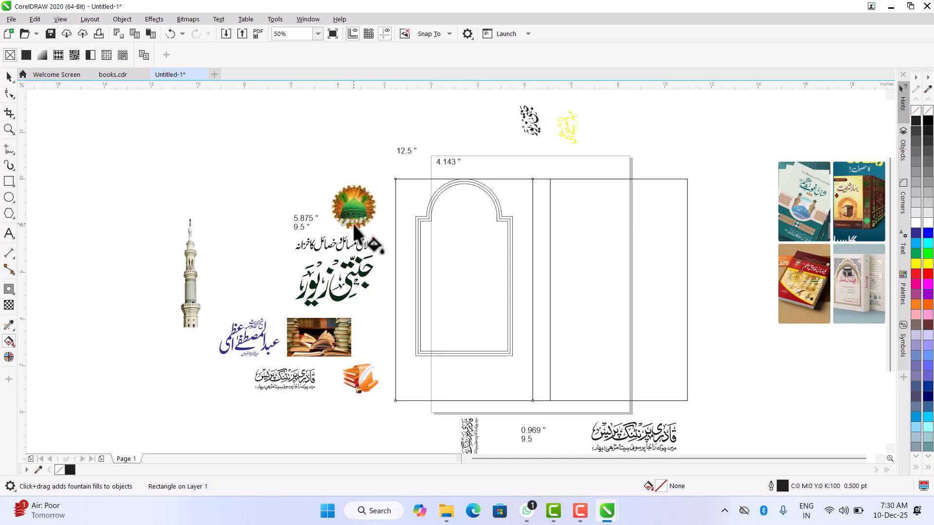
left_click_drag(461, 179, 458, 358)
left_click(916, 244)
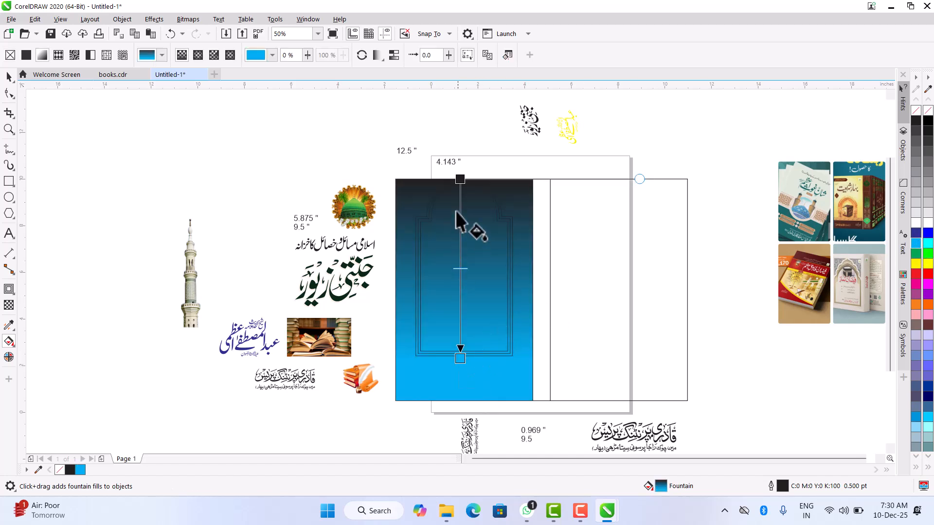
left_click(459, 179)
left_click(917, 233)
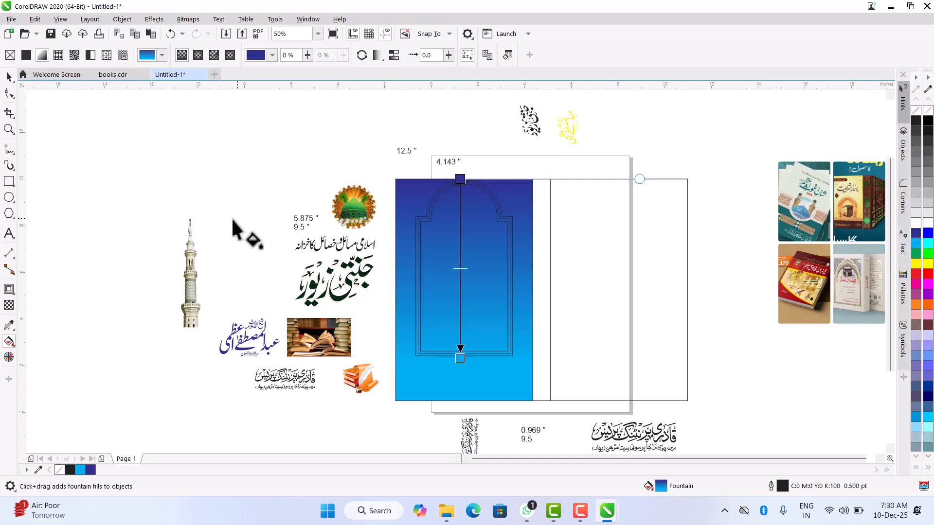
key("space")
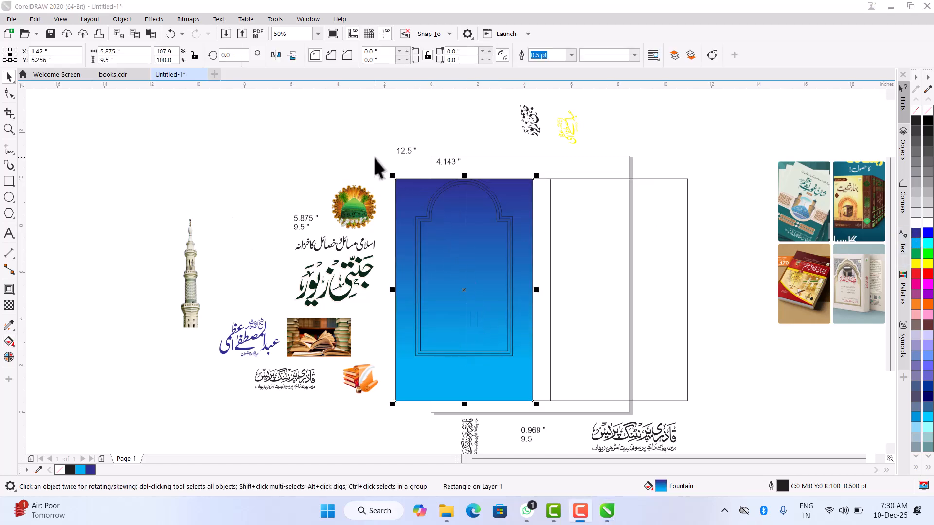
- Fill the innermost arch with white and the middle arch with cyan
left_click(434, 217)
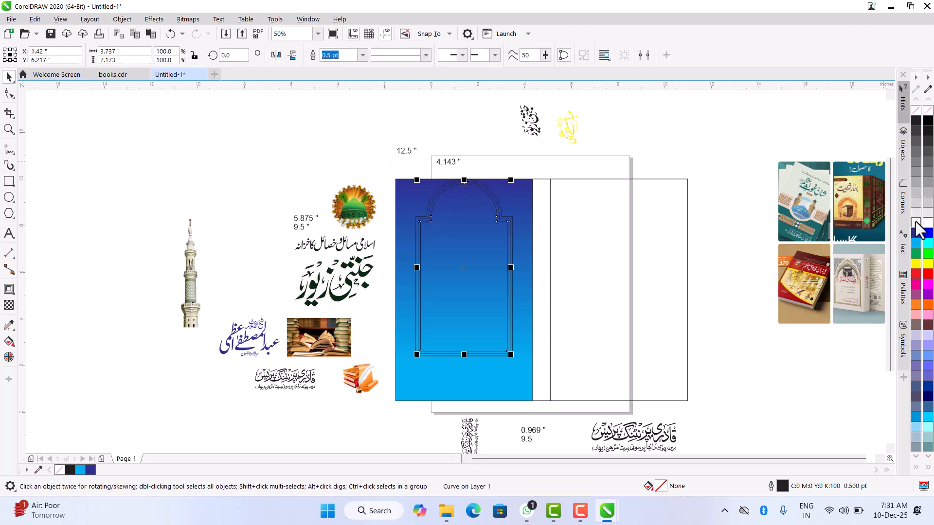
left_click(917, 215)
left_click(730, 150)
scroll(448, 182, "up", 5)
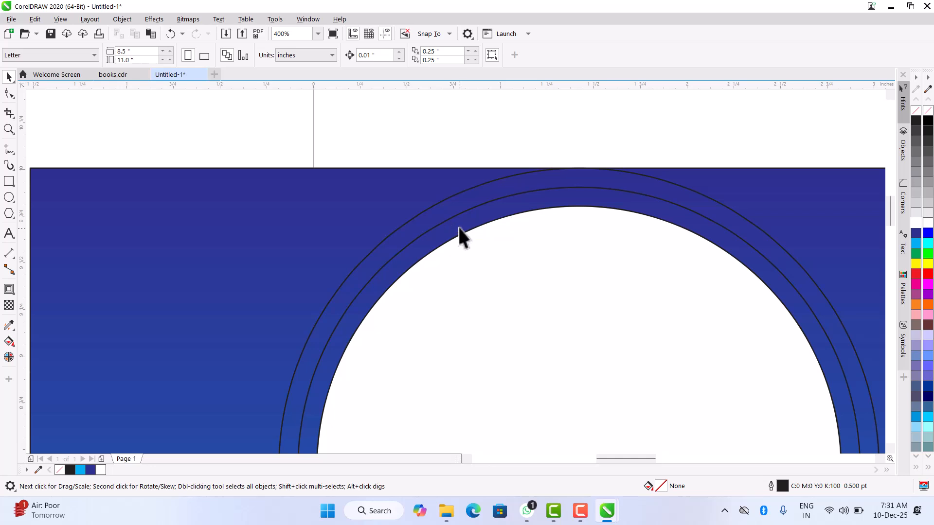
left_click(458, 226)
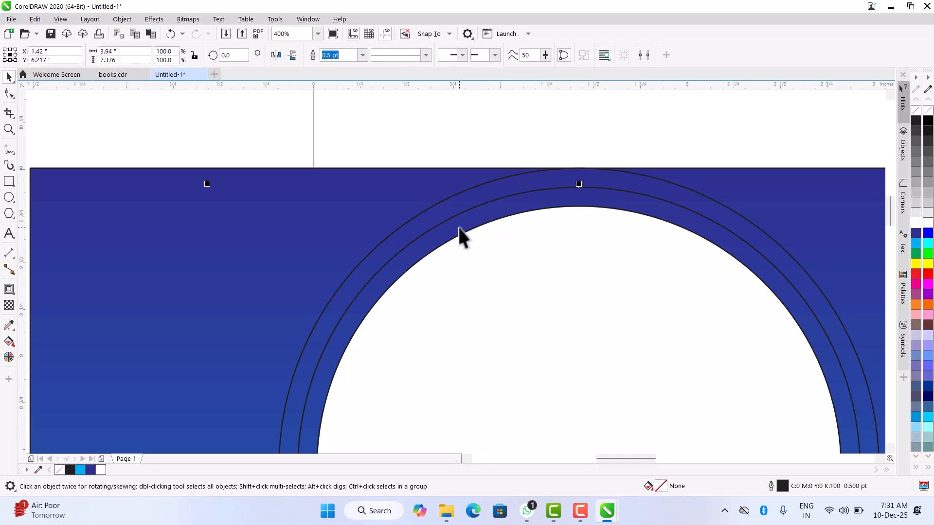
left_click(915, 245)
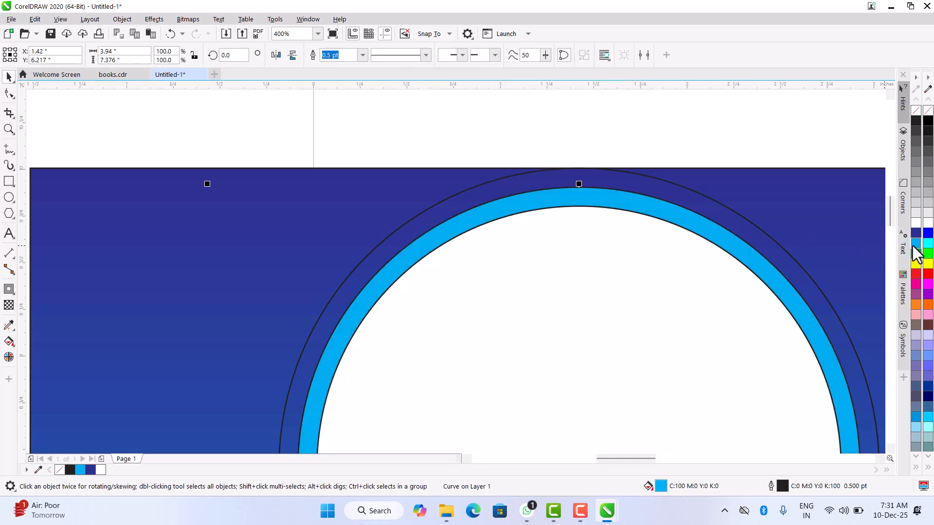
- Fill the outermost arch with blue, C100 M100 Y0 K0
left_click(518, 176)
scroll(442, 177, "down", 3)
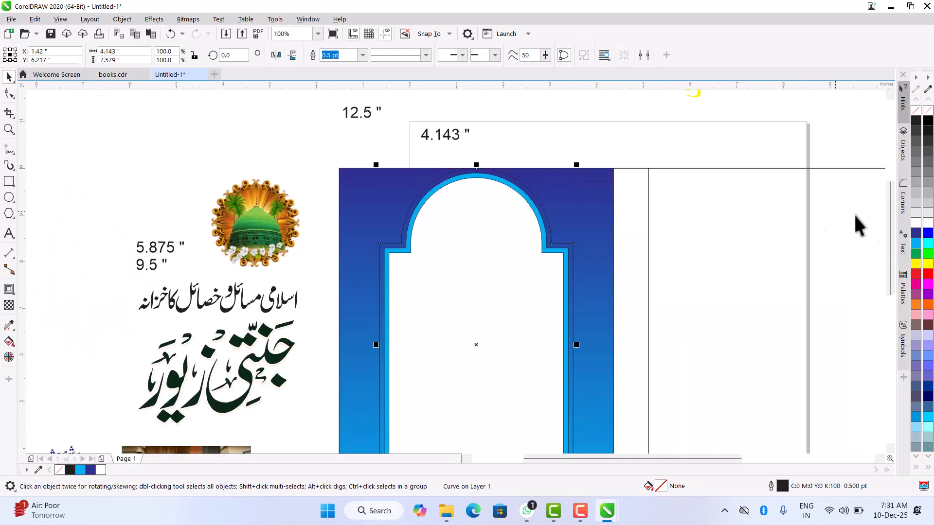
left_click(916, 233)
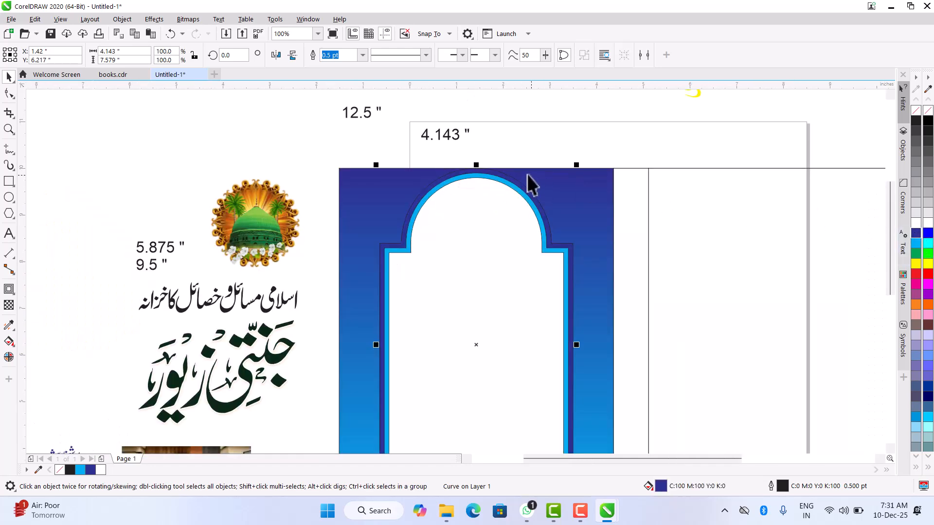
- Edit the outermost arch's uniform fill to a dark navy of C100 M93 Y7 K49, trying several shades in the colour viewer
scroll(506, 176, "up", 1)
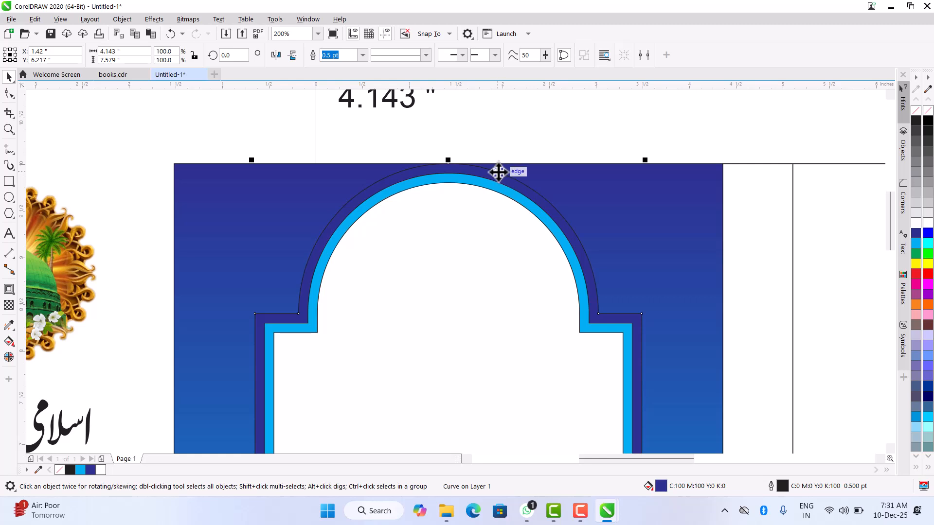
key("shift+F11")
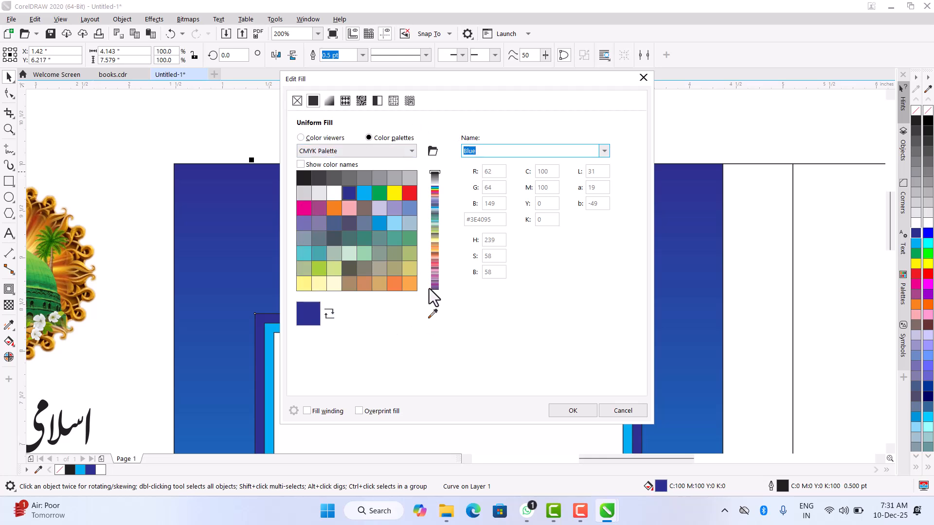
left_click(316, 138)
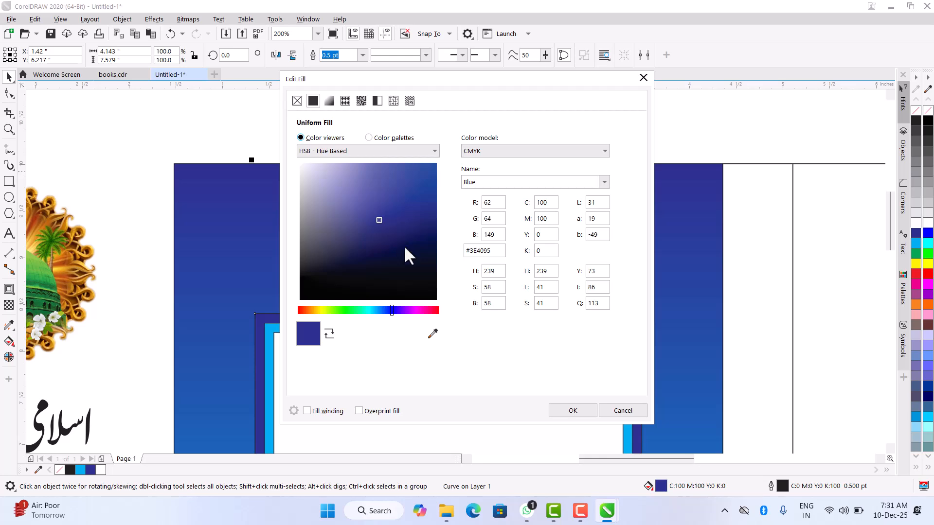
mouse_move(422, 239)
left_mouse_down()
mouse_move(437, 245)
mouse_move(381, 244)
mouse_move(380, 254)
left_mouse_up()
left_click_drag(437, 74, 618, 75)
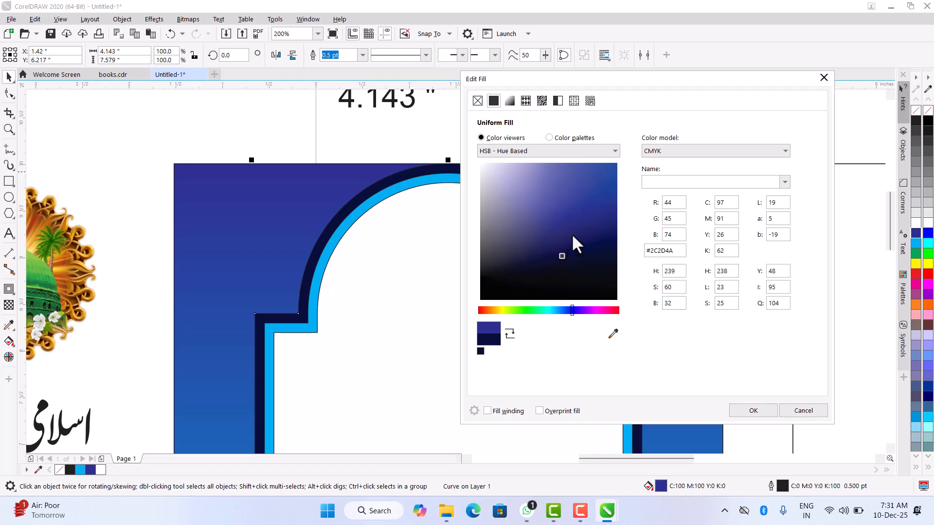
left_click(580, 193)
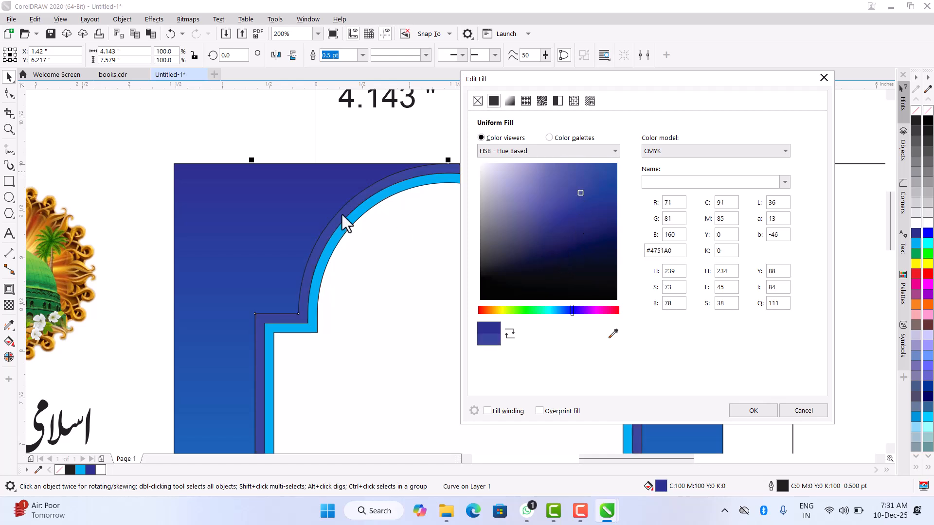
left_click_drag(589, 175, 599, 190)
left_click(546, 206)
left_click(501, 223)
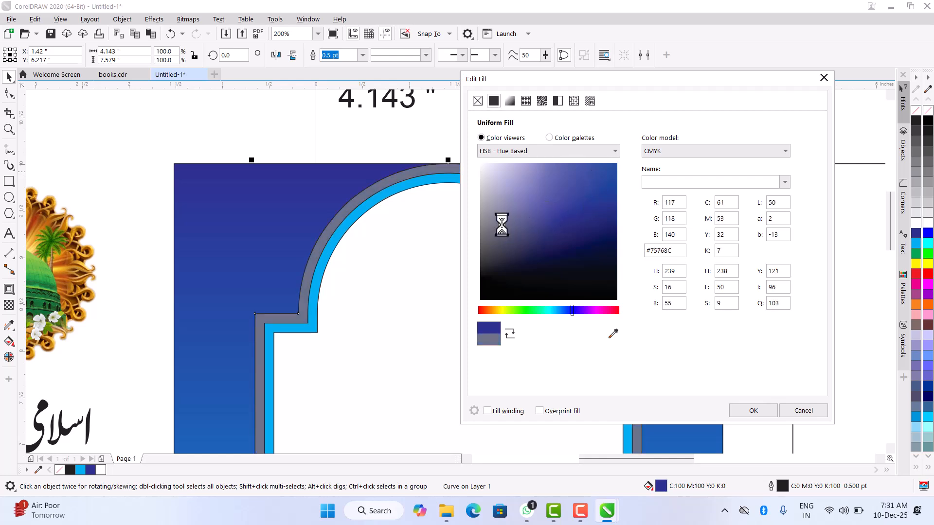
left_click(514, 248)
left_click_drag(515, 248, 619, 234)
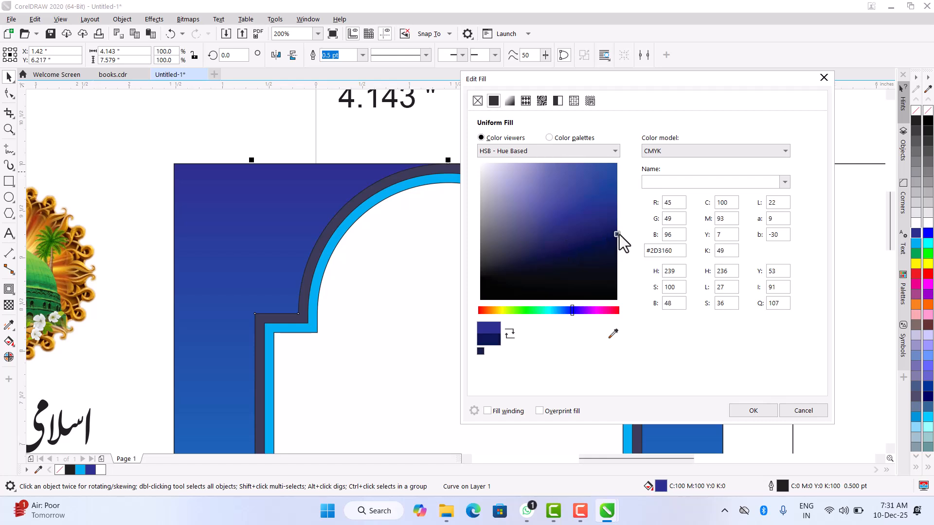
left_click(751, 409)
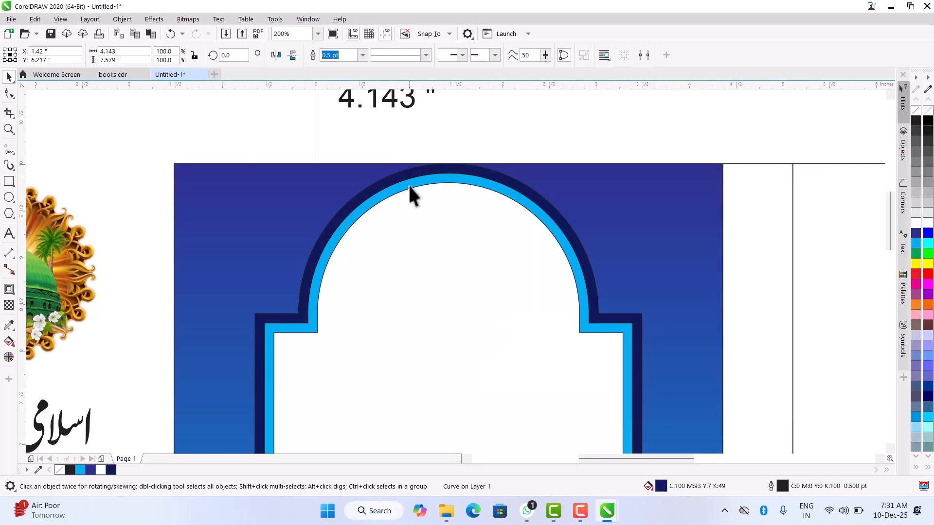
scroll(408, 183, "down", 2)
left_click(233, 176)
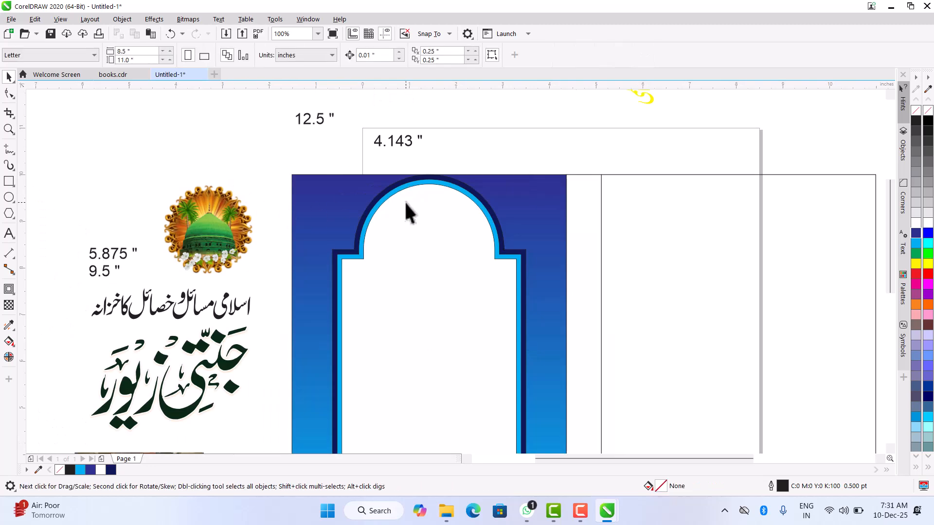
scroll(405, 202, "down", 2)
scroll(460, 288, "up", 2)
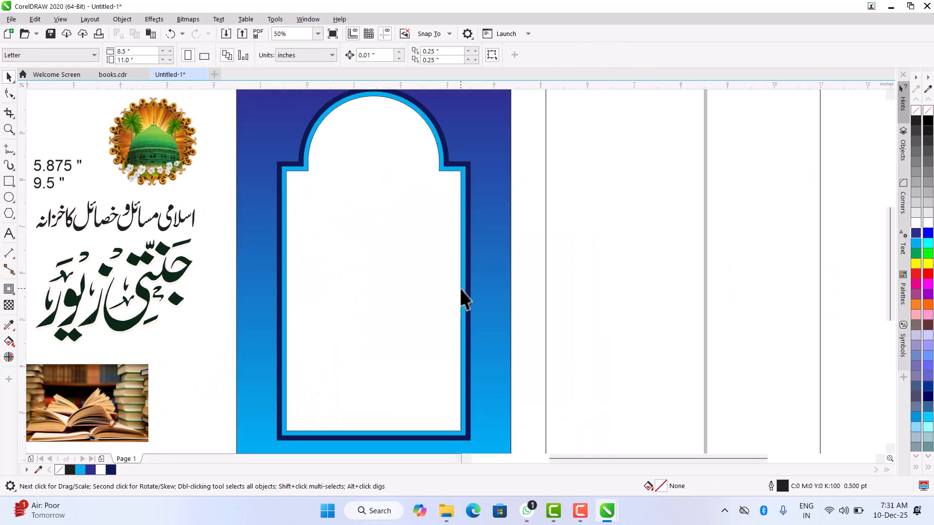
- Select the three nested arch shapes together and remove their outlines
scroll(337, 215, "down", 2)
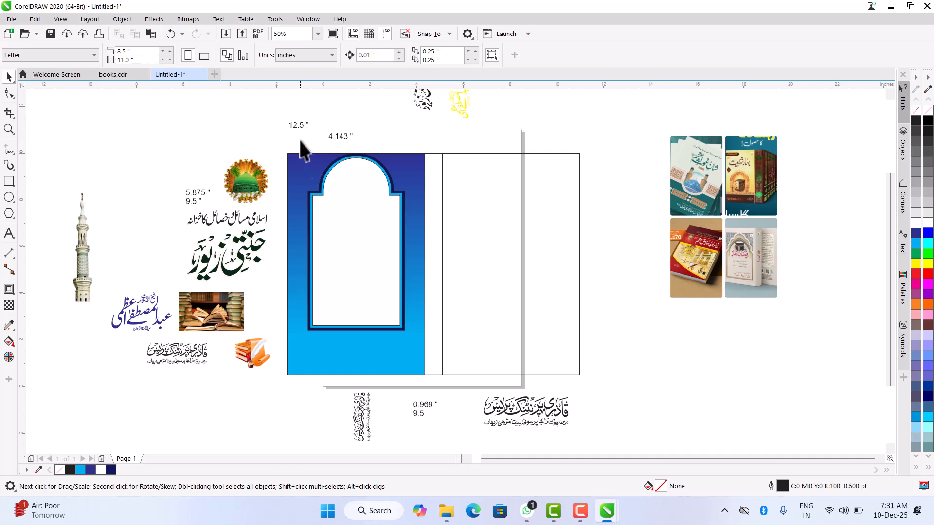
left_click_drag(301, 145, 417, 339)
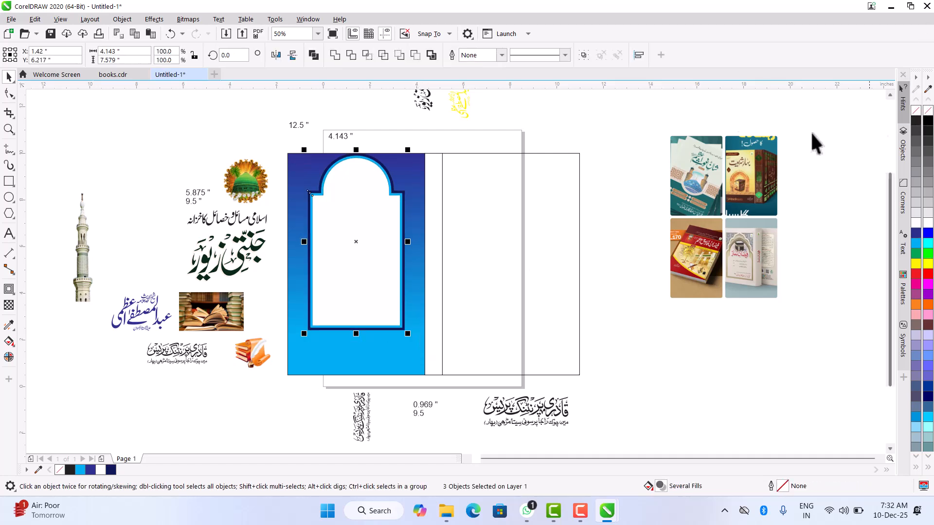
left_click(531, 151)
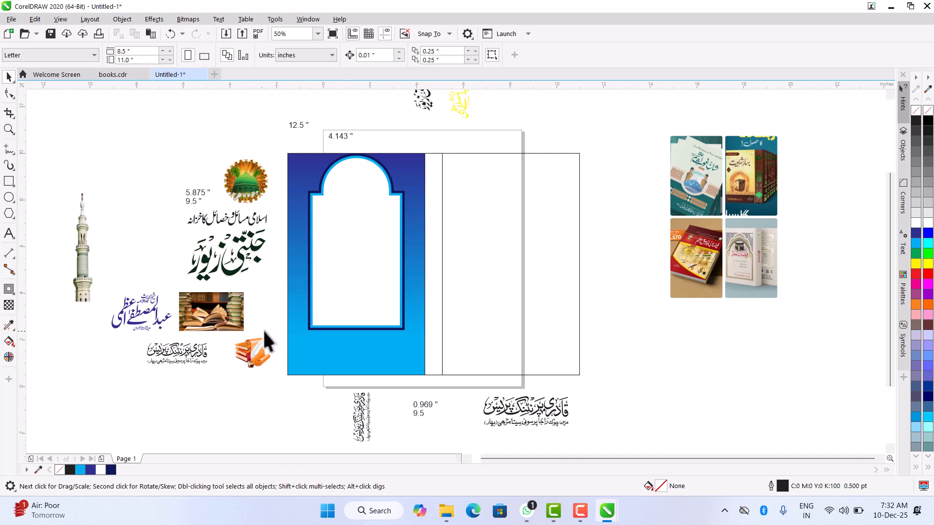
left_click(313, 360)
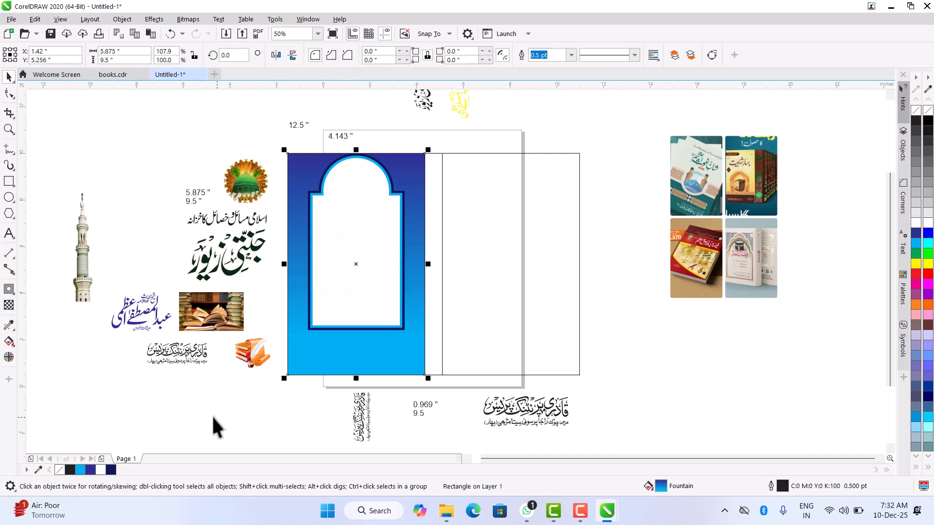
- Draw a rectangle about 5.875 by 1.583 inches across the arch's base, with white fill and no outline
left_click(8, 181)
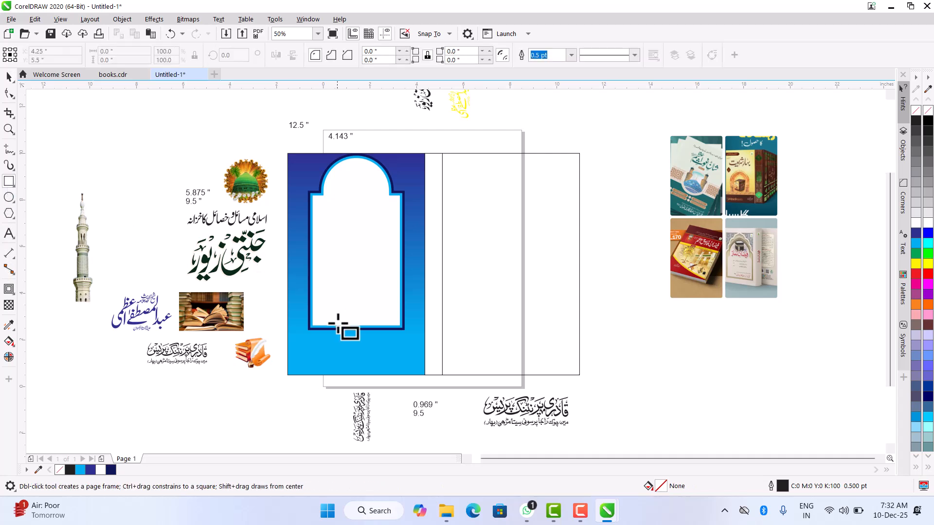
scroll(311, 325, "up", 2)
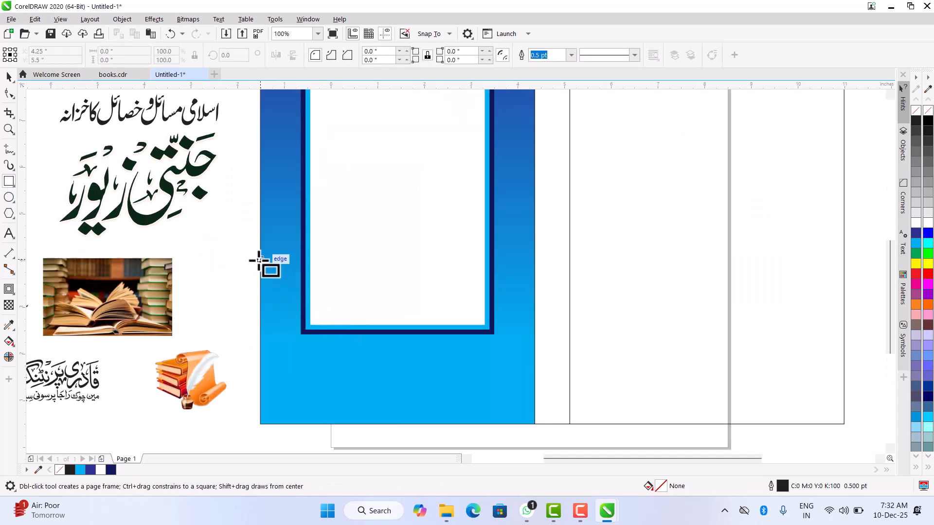
left_click_drag(260, 261, 534, 334)
left_click(9, 76)
left_click(917, 222)
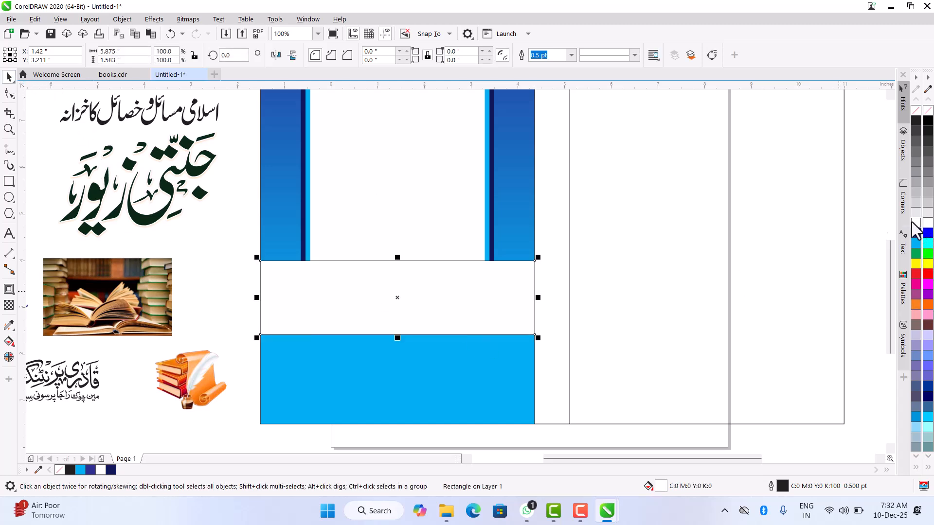
right_click(916, 110)
- Extend the white band's lower edge downward so the band is about 2.146 inches tall
scroll(388, 338, "down", 2)
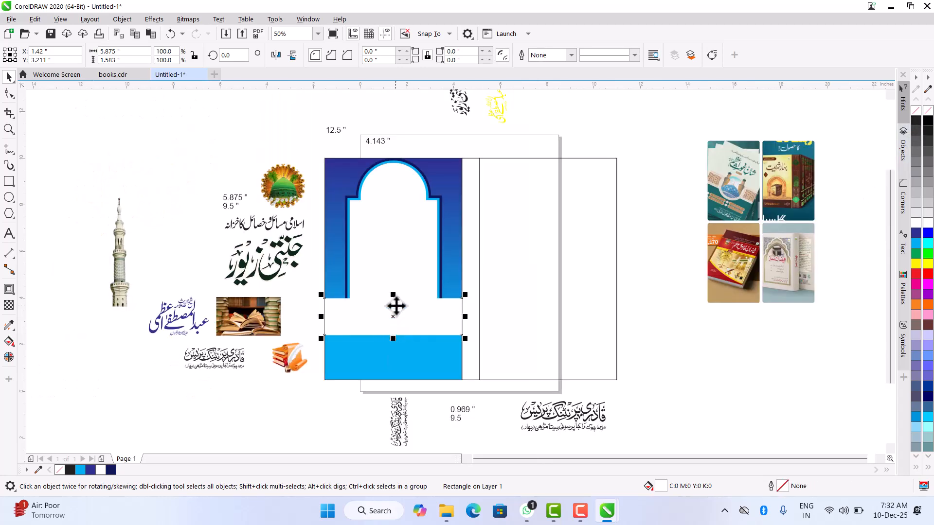
scroll(396, 306, "up", 2)
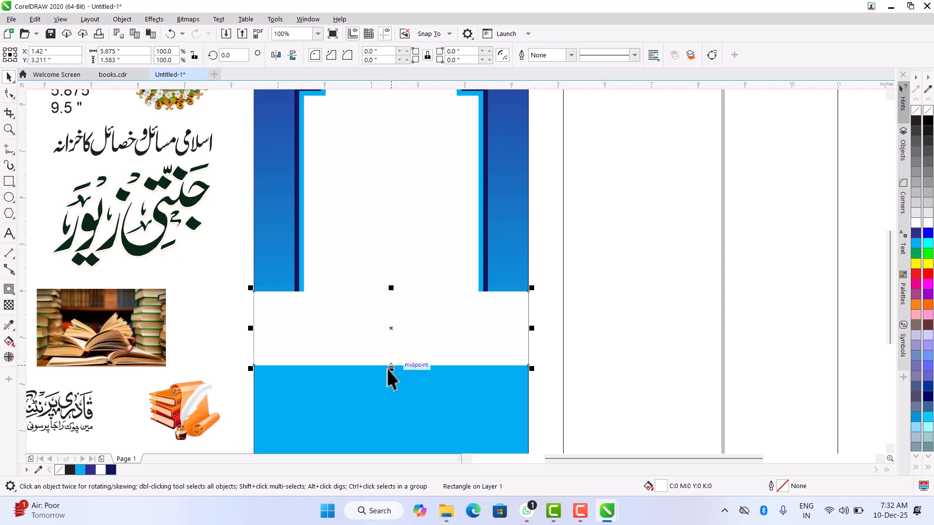
left_click_drag(389, 369, 395, 394)
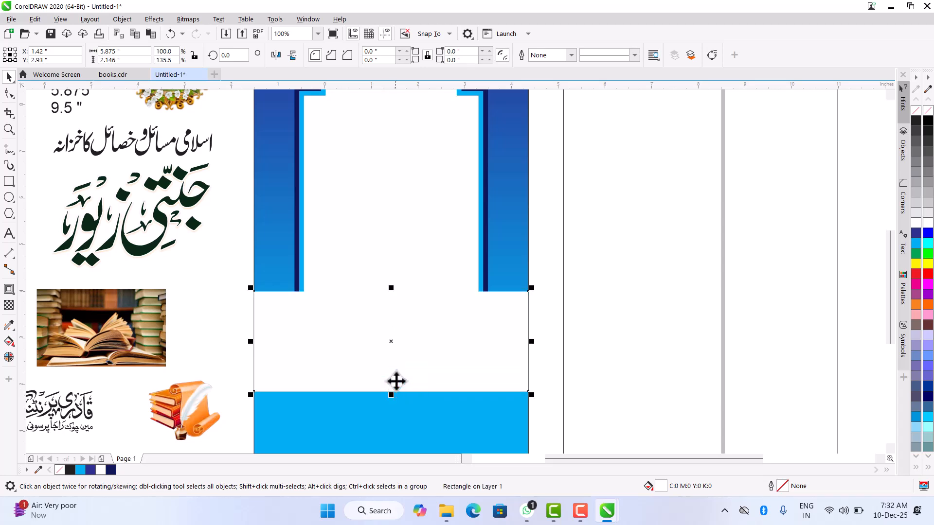
scroll(403, 348, "down", 2)
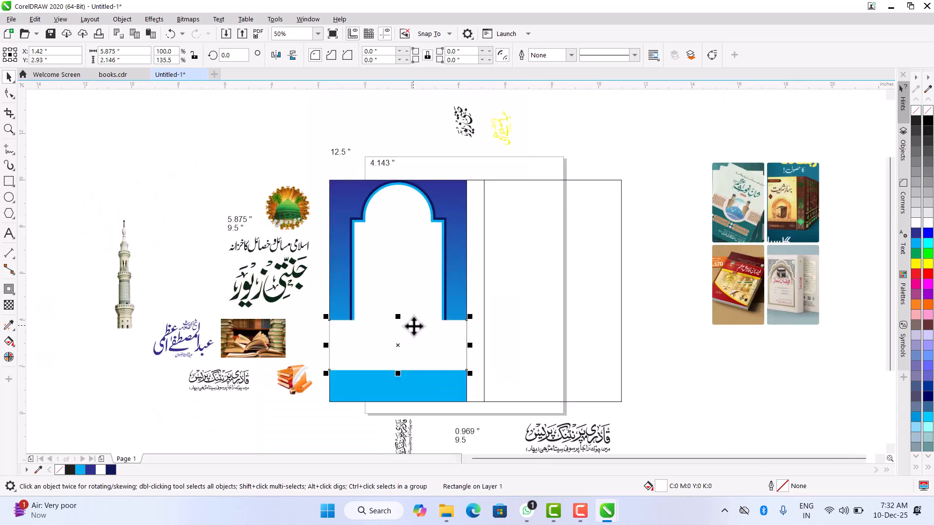
- Draw a thin rectangle about 5.875 by 0.24 inches directly above the white band's upper edge
scroll(413, 324, "up", 2)
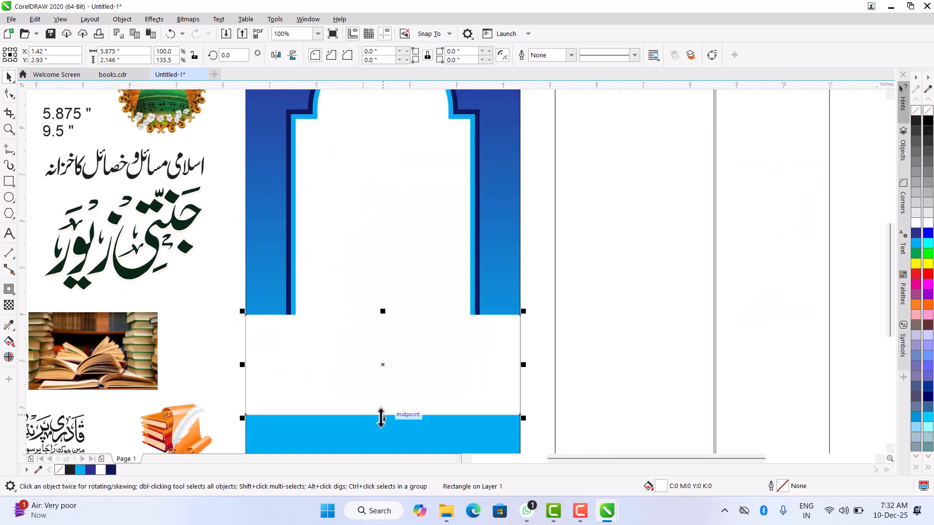
left_click(9, 181)
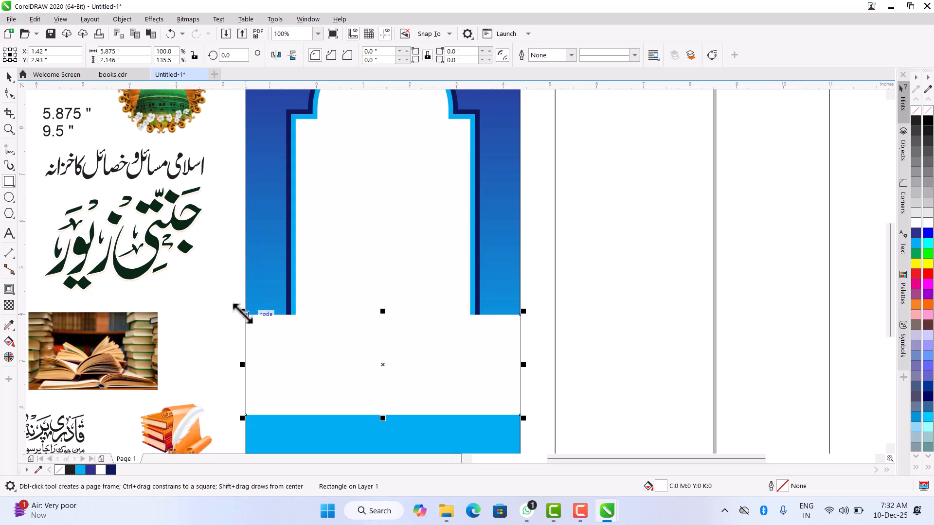
left_click_drag(245, 315, 521, 303)
left_click(4, 79)
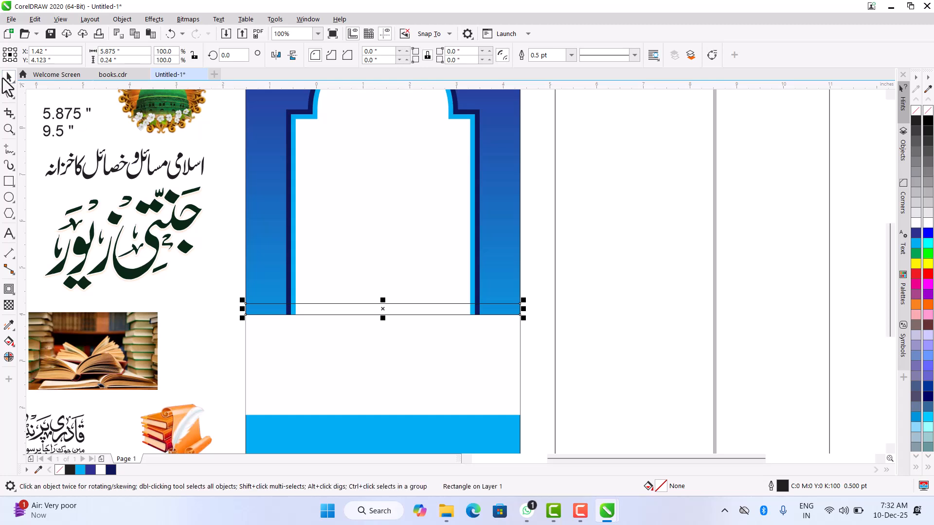
- Give the thin strip a vertical fountain fill from cyan at its top to white at its bottom, and remove its outline
scroll(392, 304, "up", 3)
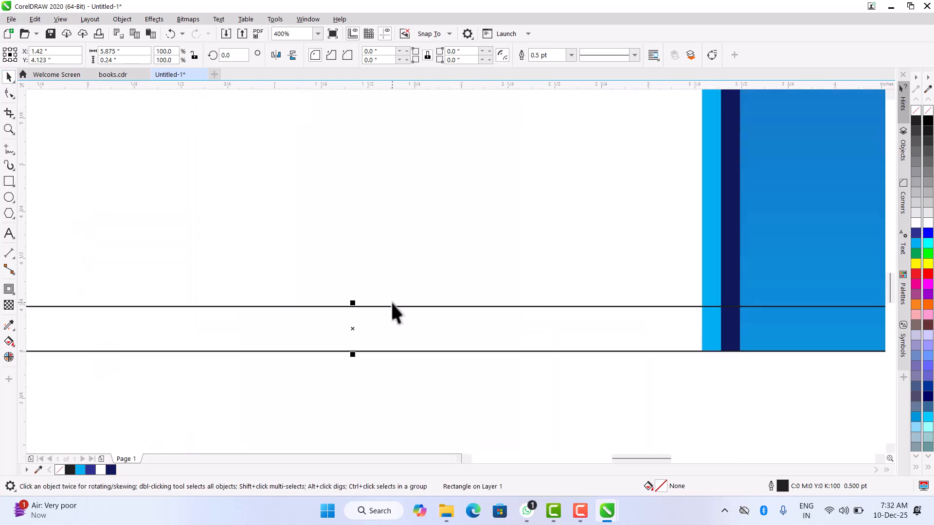
key("g")
left_click_drag(351, 305, 353, 350)
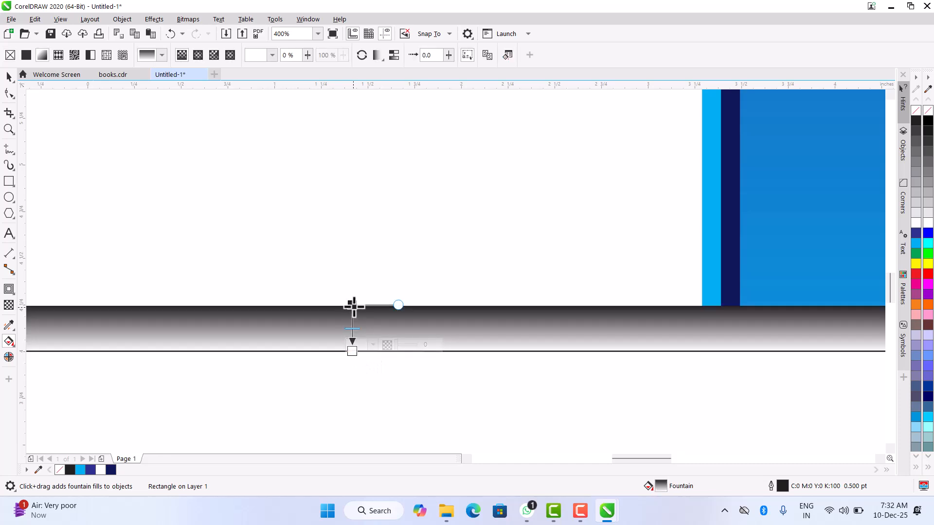
left_click(916, 243)
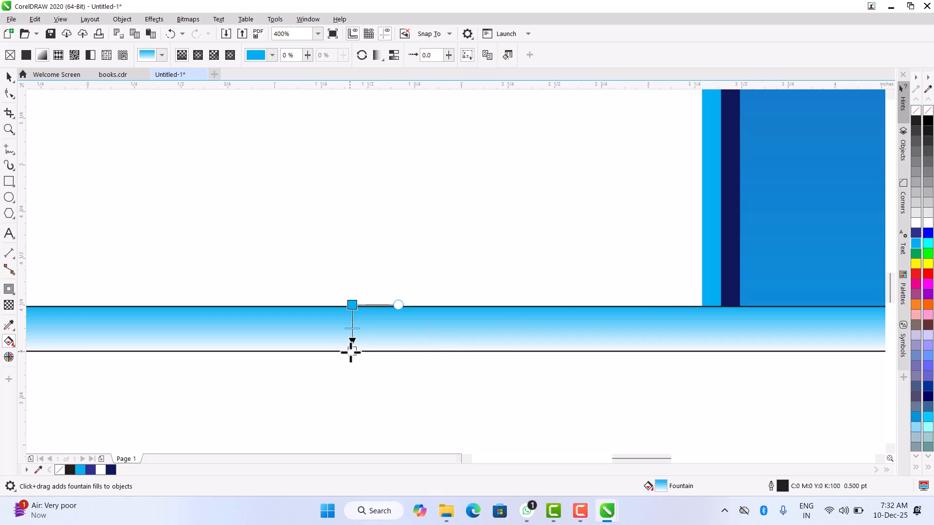
left_click(8, 76)
right_click(915, 111)
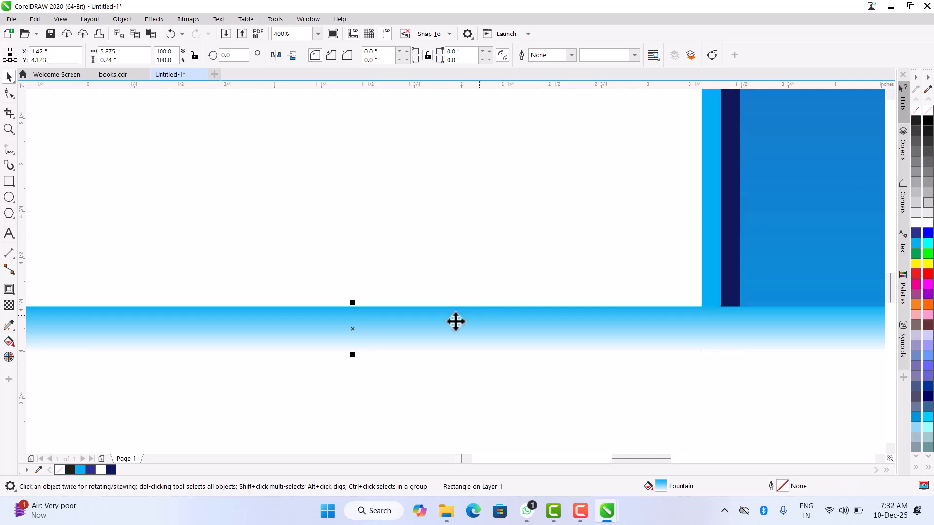
- Mirror a copy of the gradient strip downward, and group both strips as one bar about 0.286 inches tall
scroll(446, 318, "down", 1)
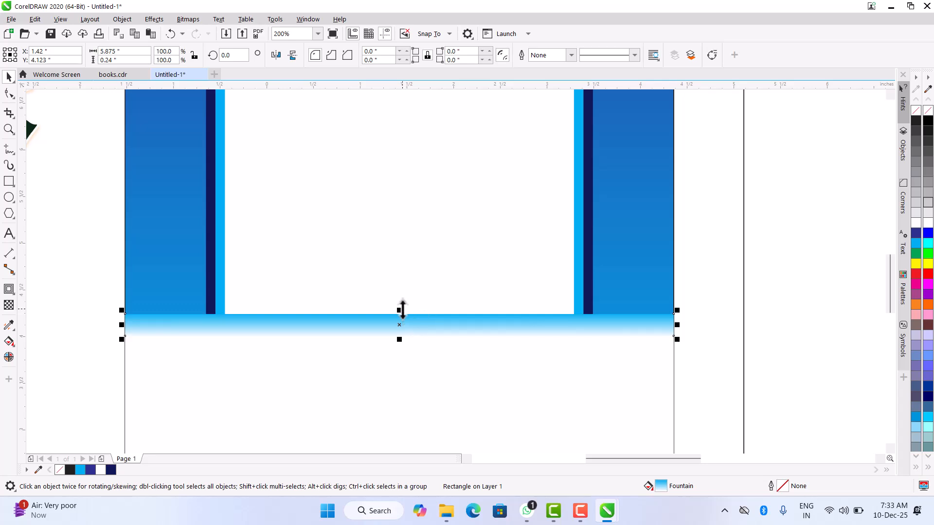
left_click_drag(403, 310, 395, 344)
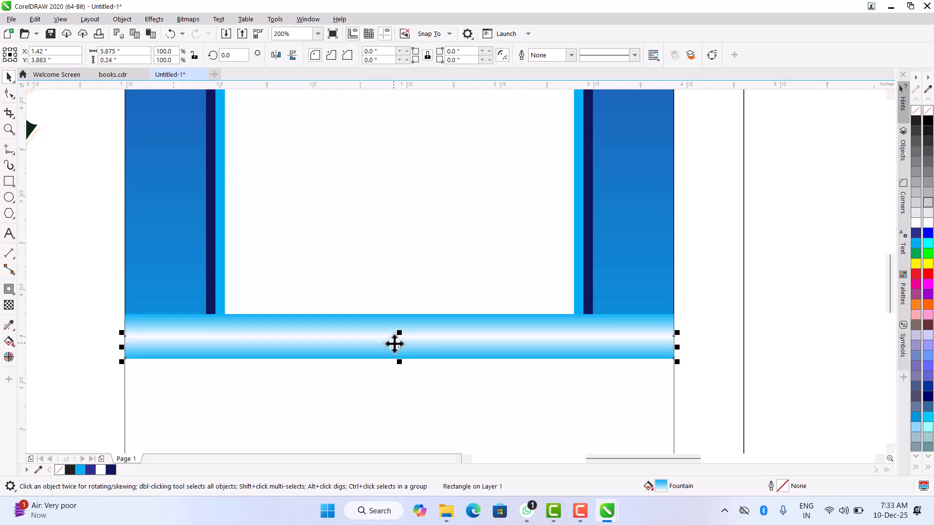
left_click_drag(95, 299, 679, 372)
left_click_drag(398, 362, 400, 353)
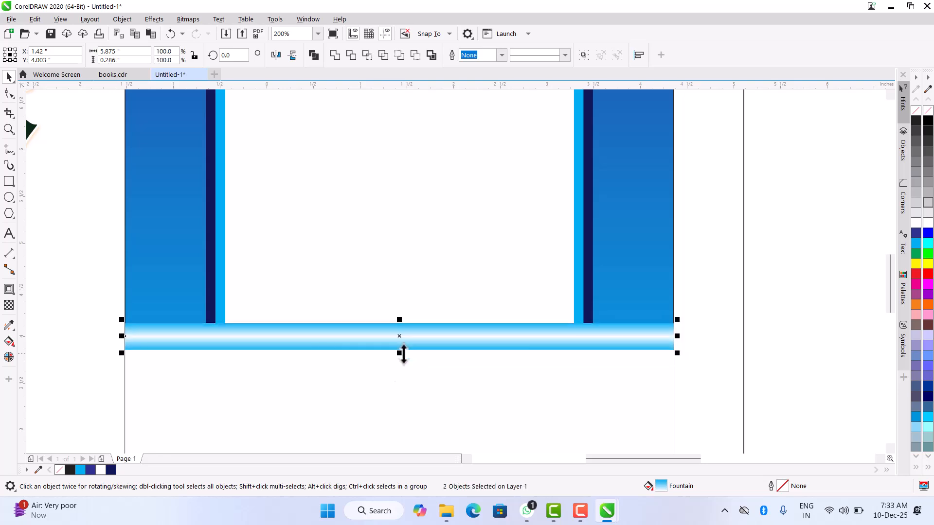
left_click(583, 55)
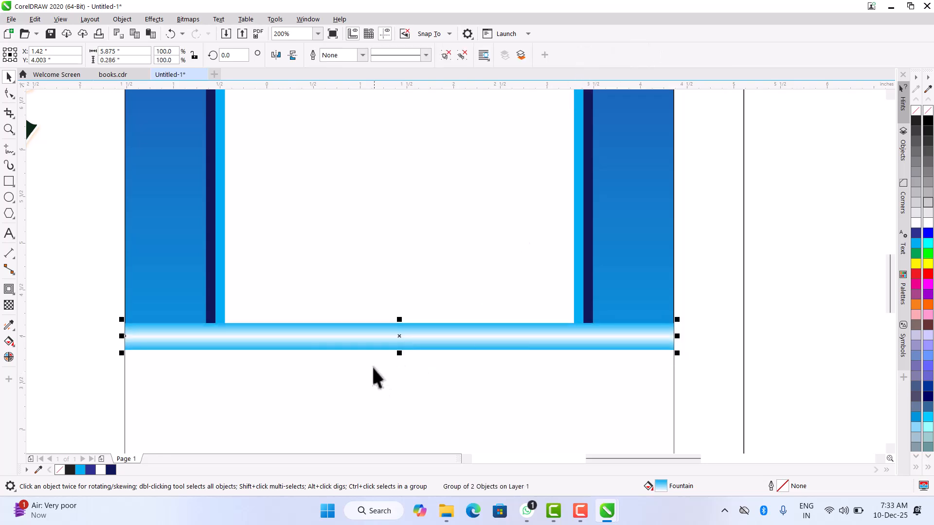
- Place a copy of the gradient bar along the white band's lower edge, aligned to the band's bottom
scroll(375, 377, "down", 3)
scroll(535, 391, "up", 1)
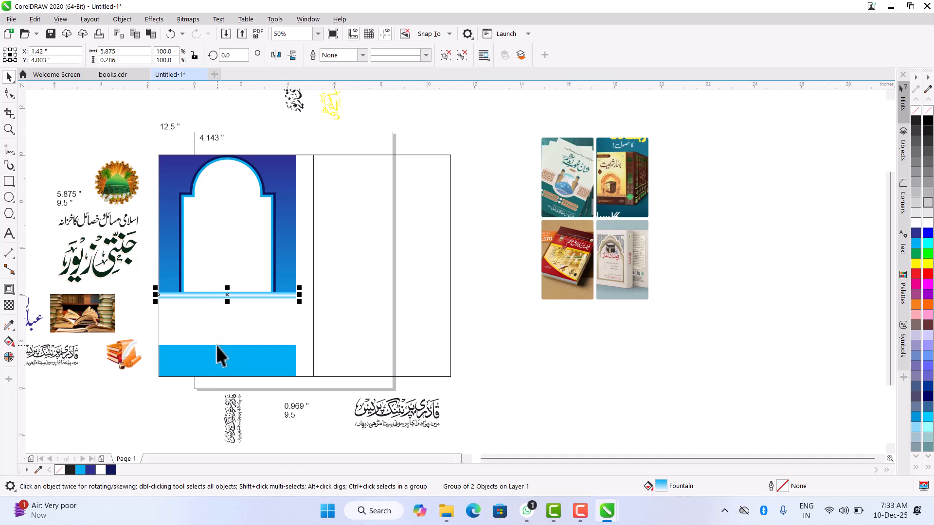
scroll(201, 333, "up", 1)
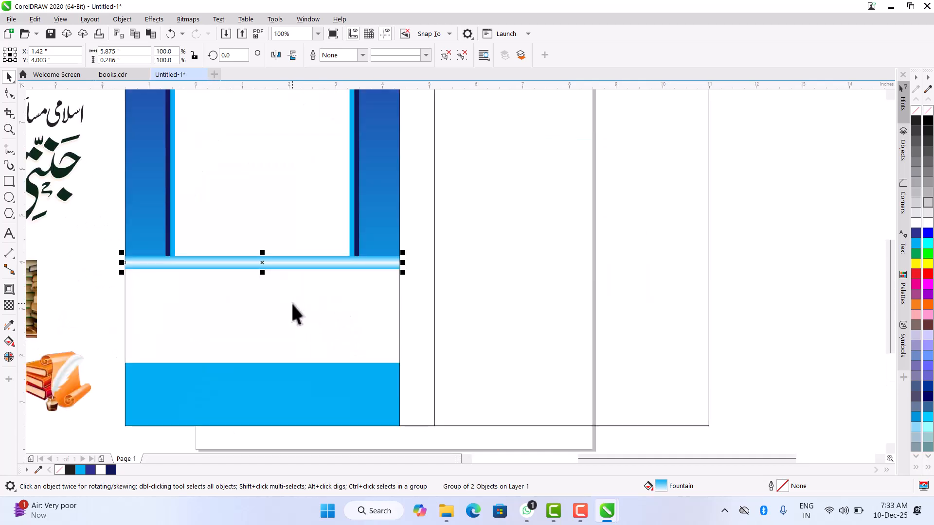
left_click(292, 343, "shift")
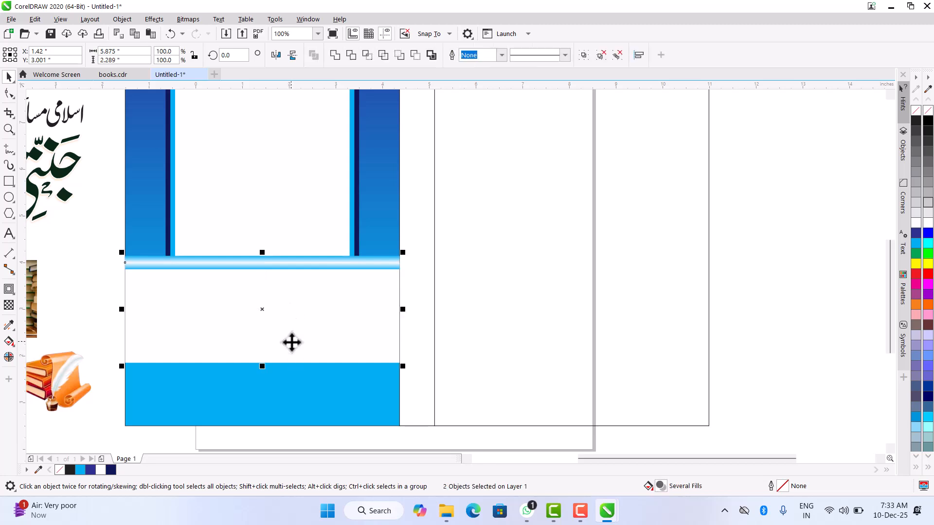
key("b")
left_click(761, 258)
scroll(245, 345, "down", 2)
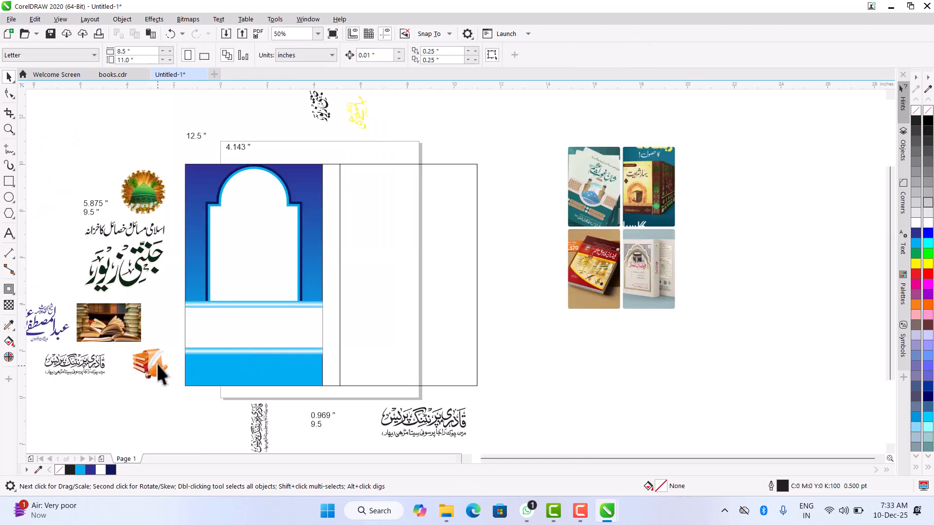
scroll(190, 362, "up", 2)
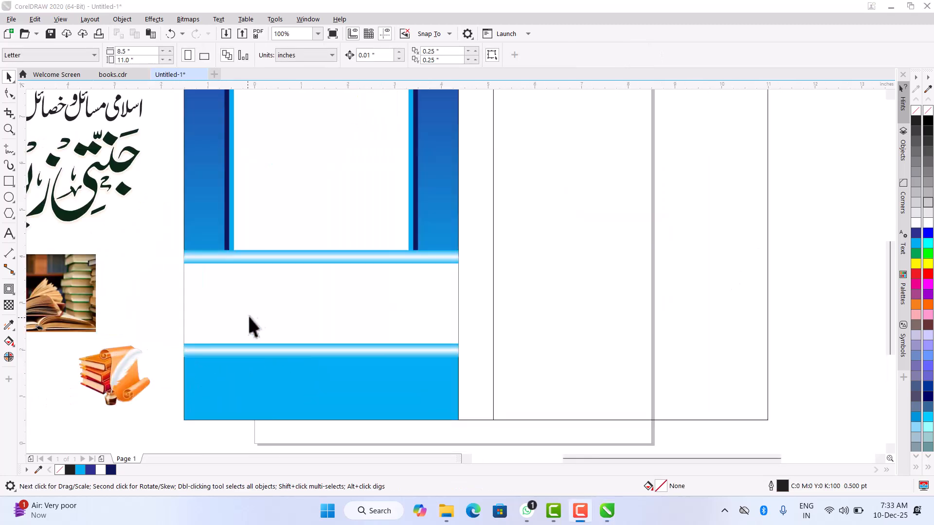
left_click(253, 311)
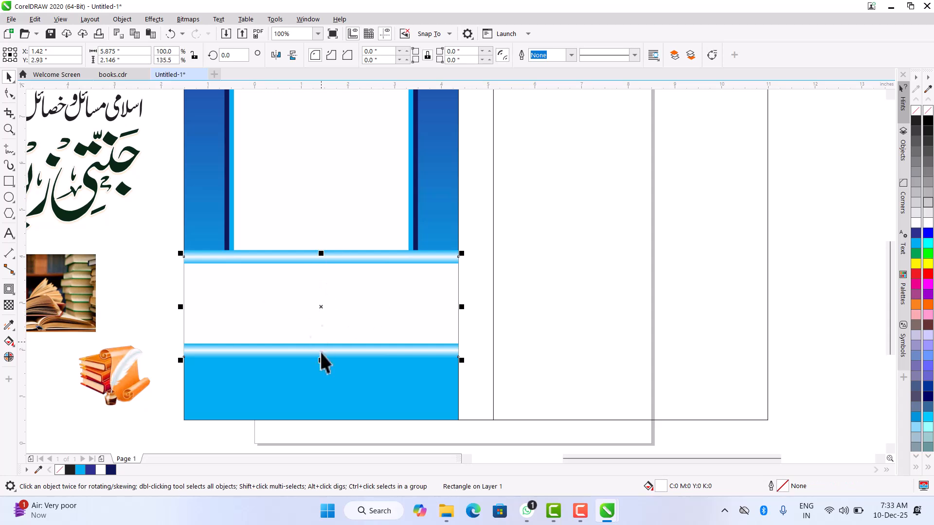
left_click_drag(329, 300, 321, 394)
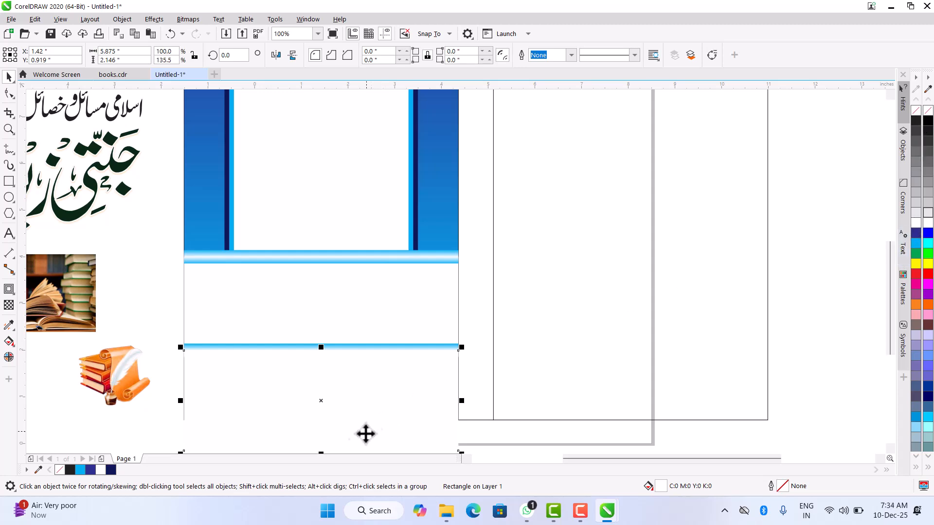
scroll(348, 371, "down", 2)
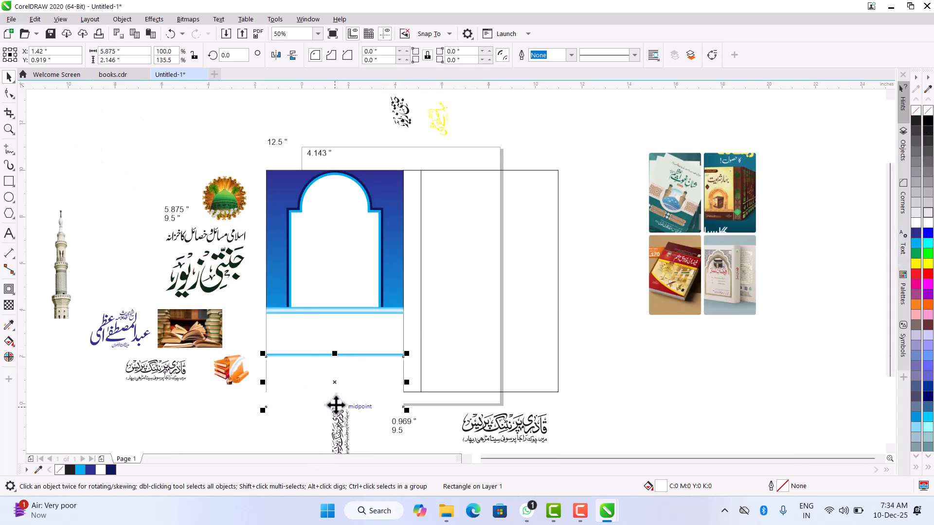
key("Delete")
- Draw a rectangle about 5.875 by 1.422 inches over the cyan area from the lower gradient bar to the panel's bottom edge
left_click(10, 184)
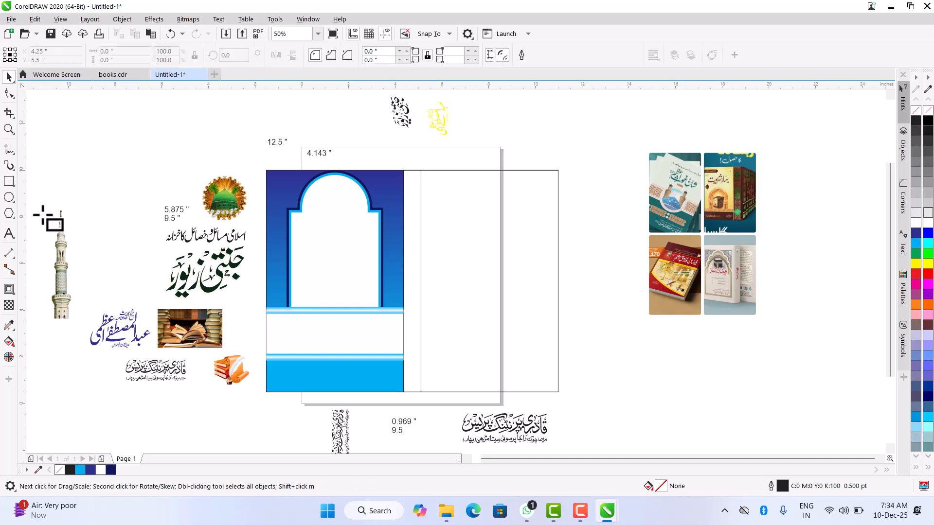
scroll(322, 408, "up", 2)
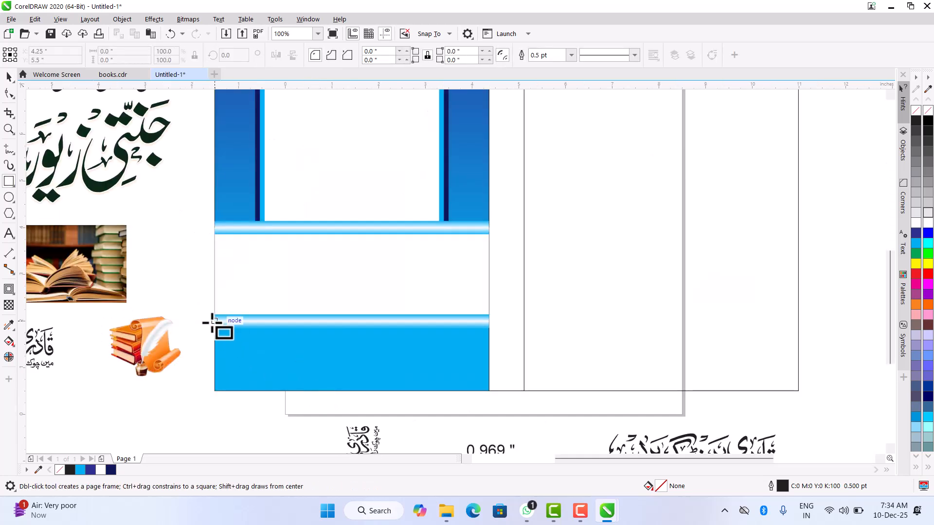
left_click_drag(233, 347, 488, 390)
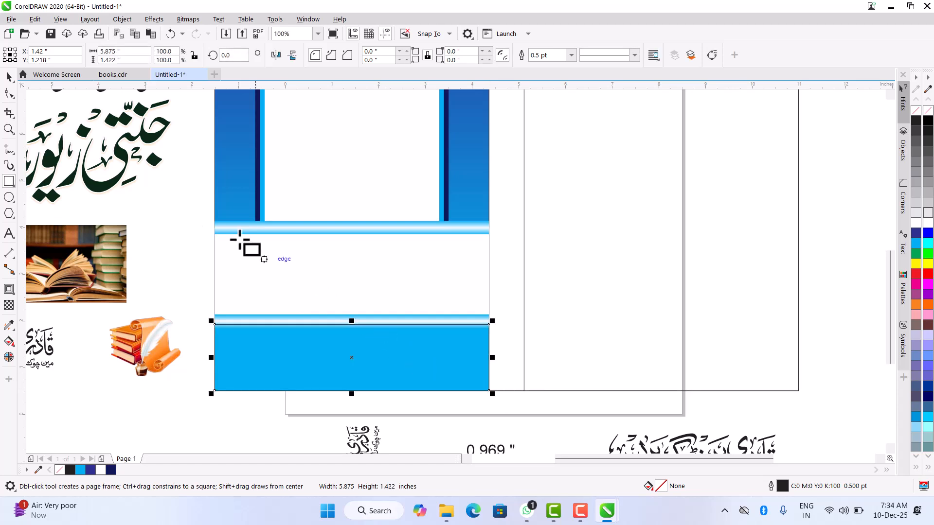
left_click(9, 77)
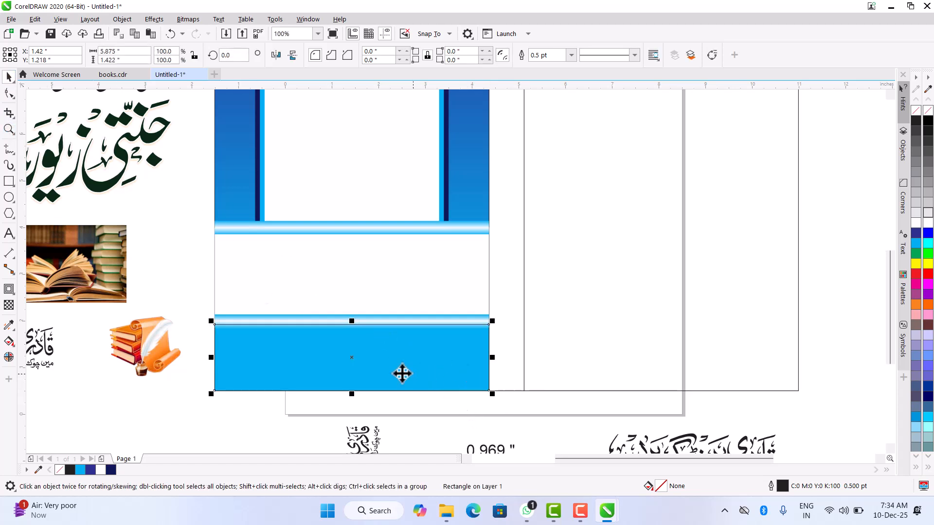
scroll(359, 364, "up", 1)
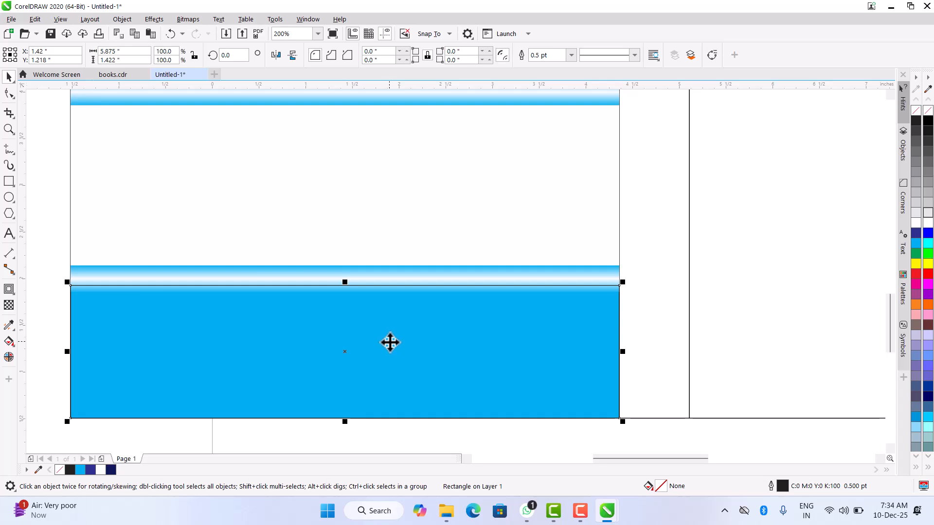
- Give the rectangle below the lower gradient bar a vertical fountain fill from dark blue at its top to cyan at its bottom
key("g")
left_click_drag(341, 286, 343, 416)
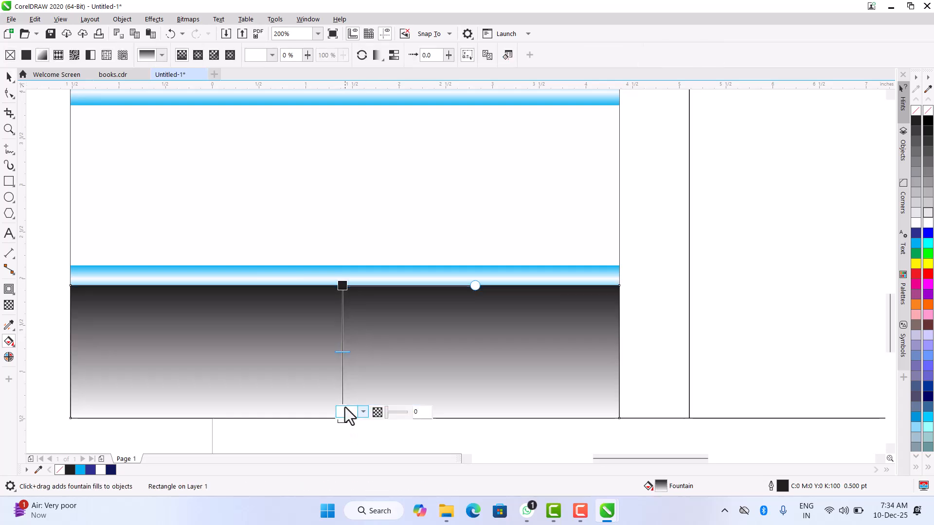
left_click(916, 234)
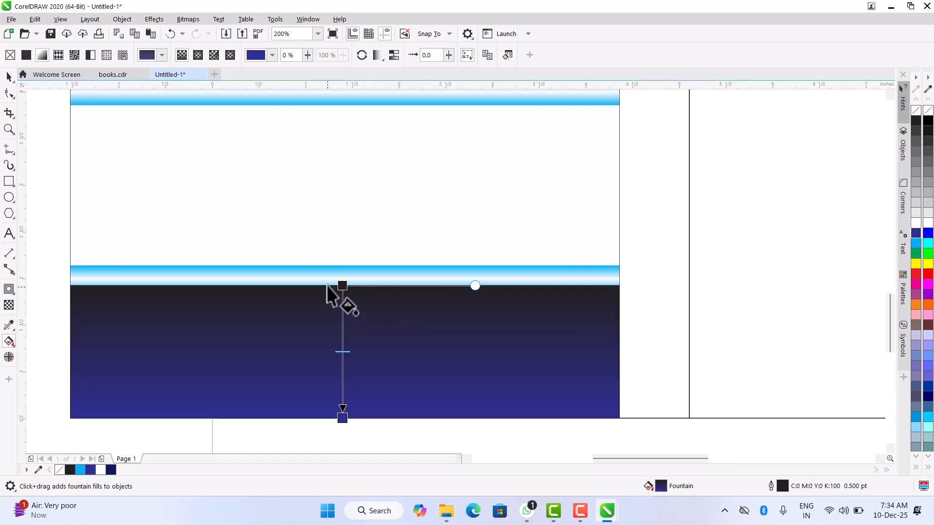
left_click(343, 286)
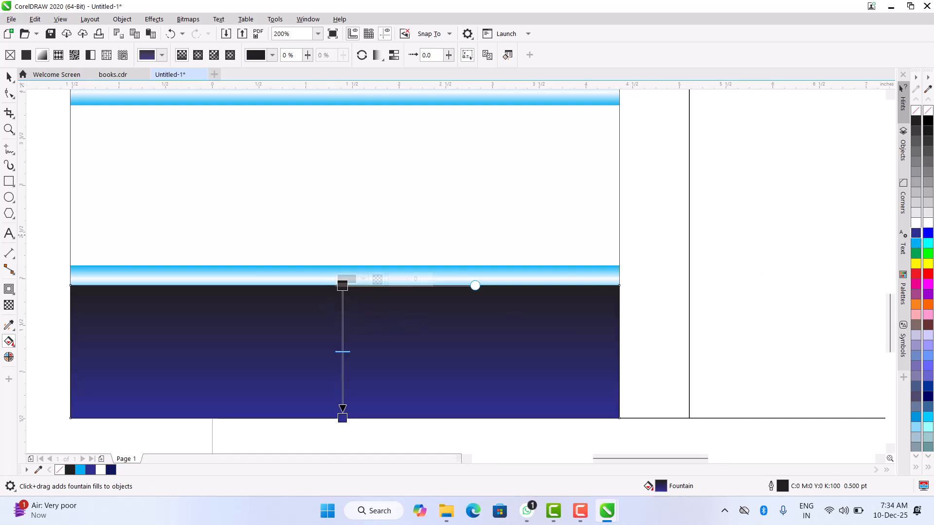
left_click(917, 243)
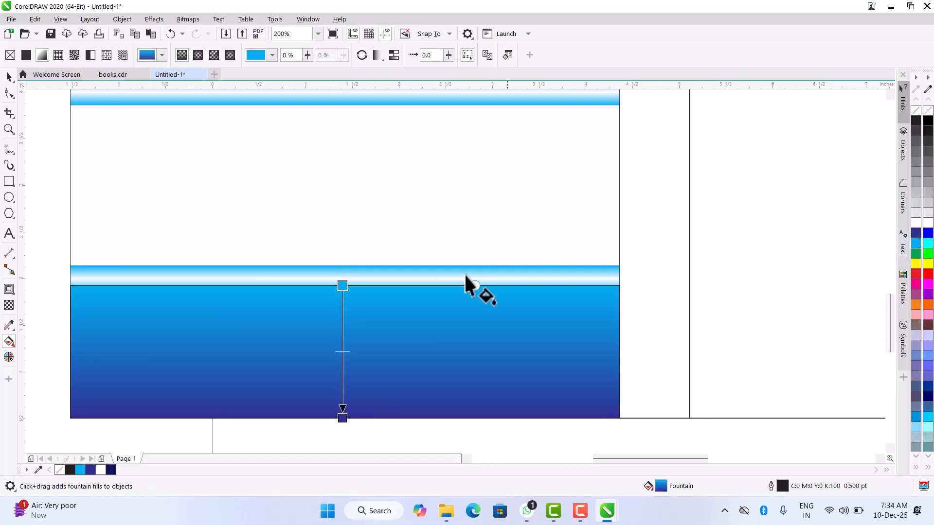
left_click(916, 234)
left_click(343, 418)
left_click(916, 243)
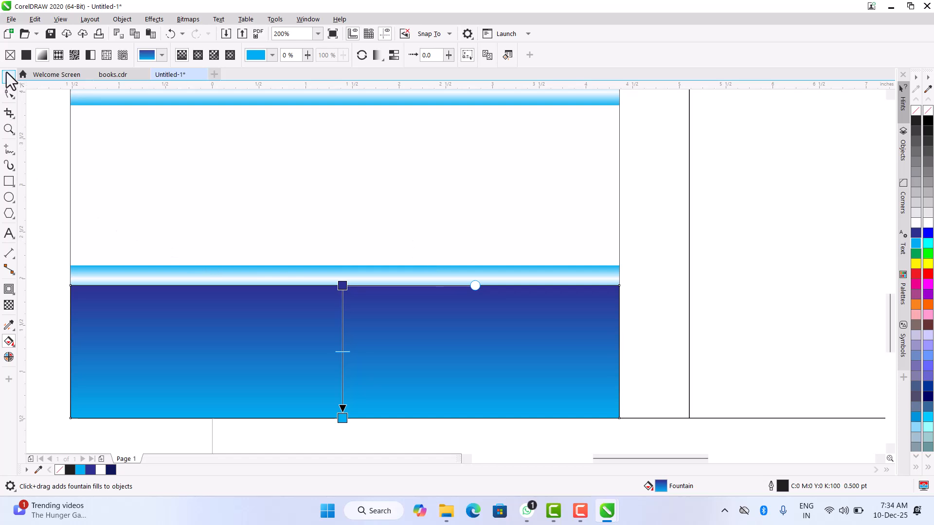
- Bring the lower gradient bar to the front of the layer, above the blue rectangle
left_click(10, 78)
left_click_drag(47, 243, 675, 315)
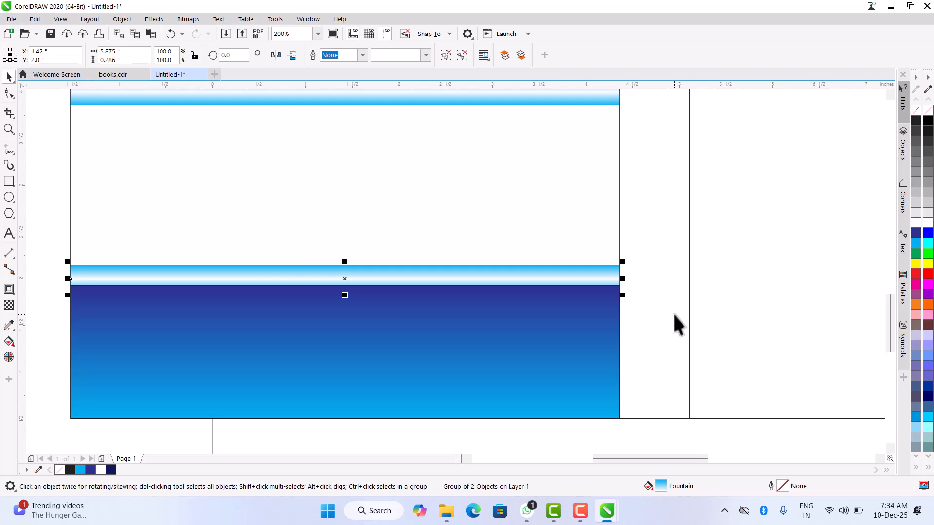
key("shift+Page_Up")
- Remove the outlines from all objects of the decorated left panel
scroll(546, 296, "down", 2)
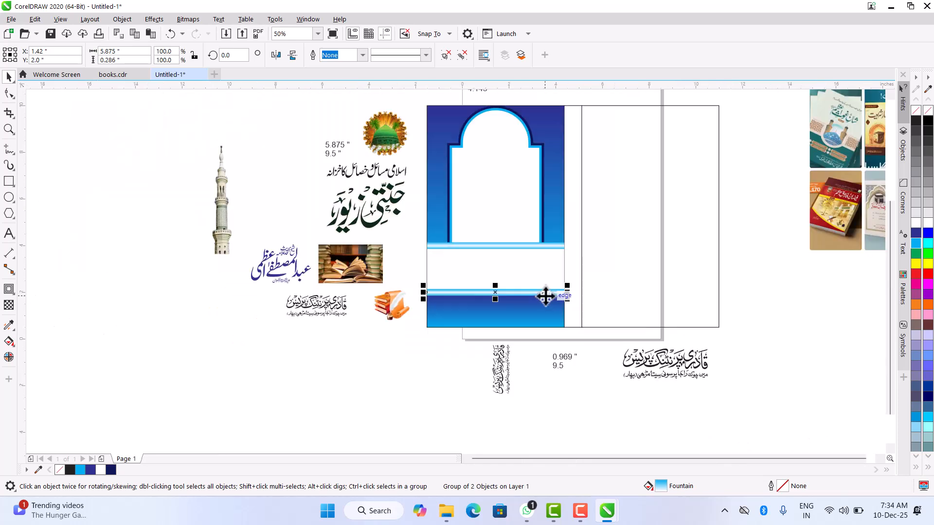
left_click_drag(418, 100, 537, 321)
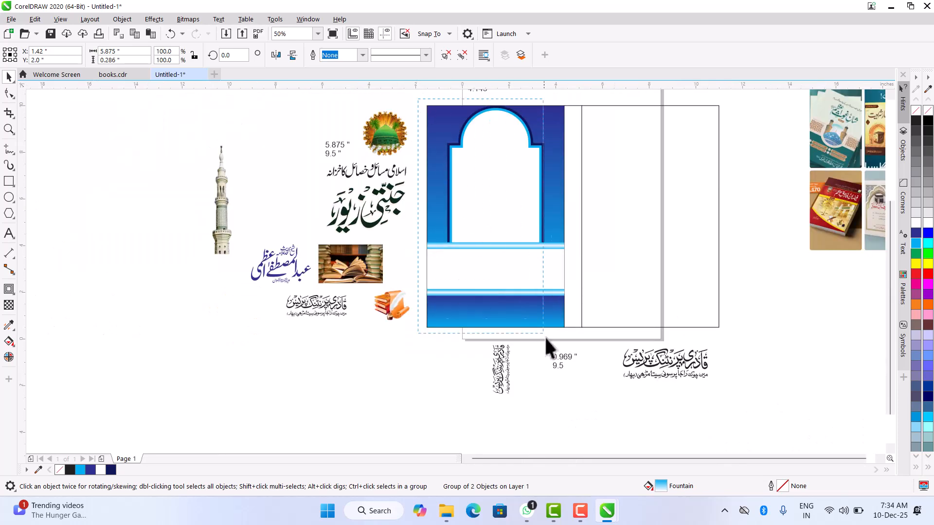
left_click_drag(580, 352, 575, 341)
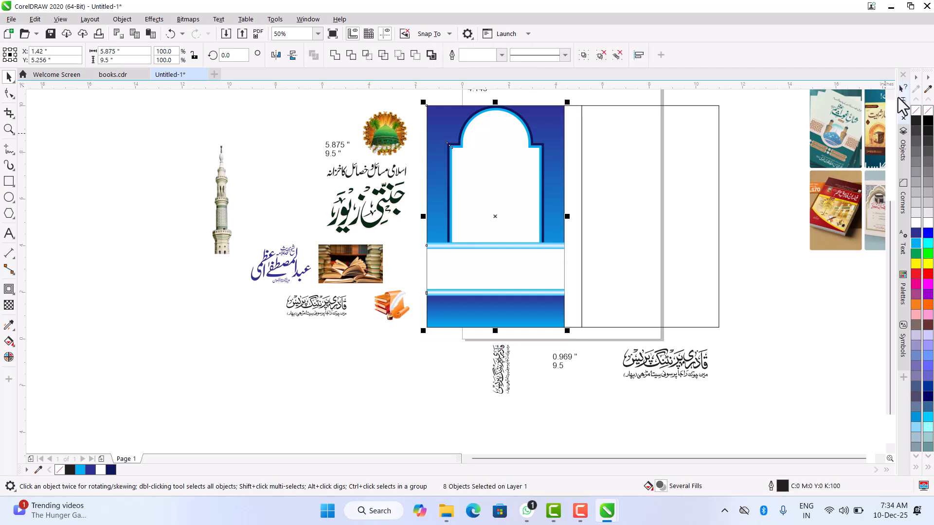
right_click(914, 112)
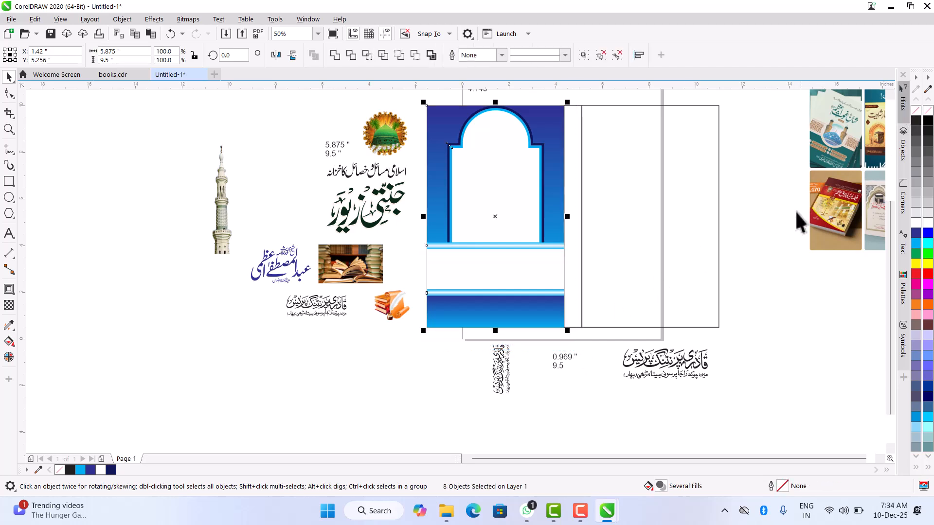
left_click(777, 218)
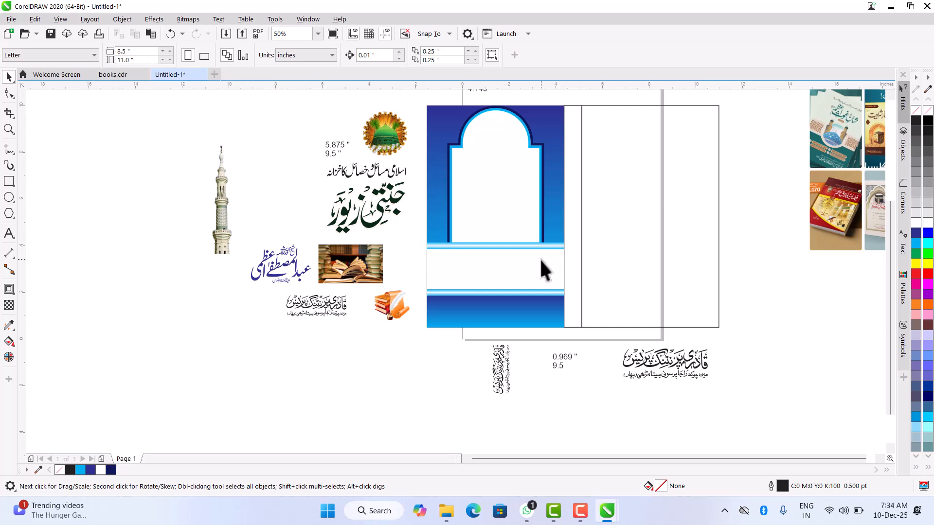
scroll(541, 260, "up", 2)
scroll(419, 268, "down", 2)
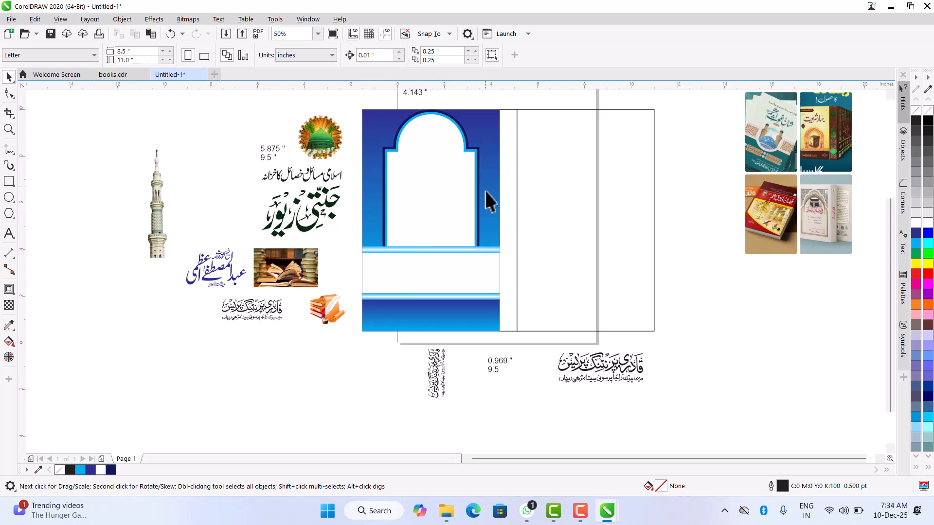
left_click(314, 144)
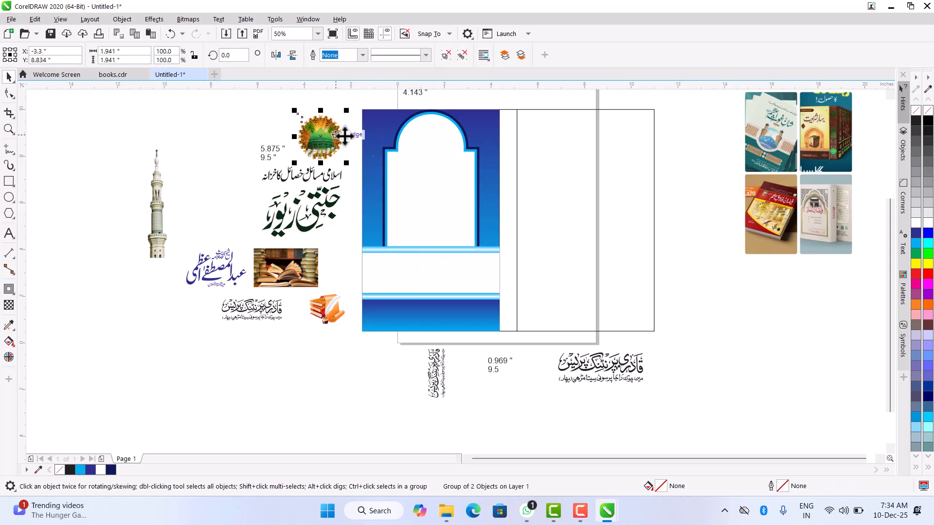
left_click_drag(329, 149, 436, 150)
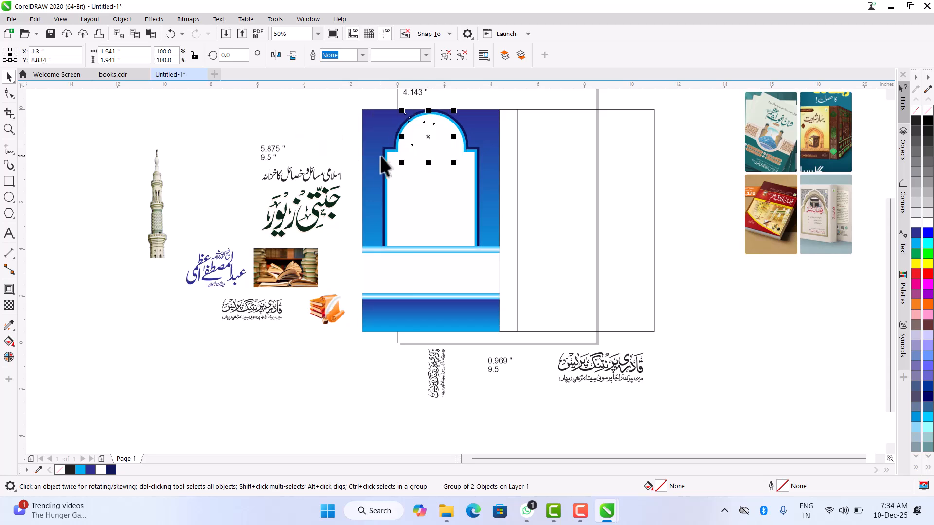
key("ctrl+z")
- Bring the loose artwork beside the cover to the front, and place the green-dome emblem centred in the top of the arch
left_click_drag(125, 102, 349, 344)
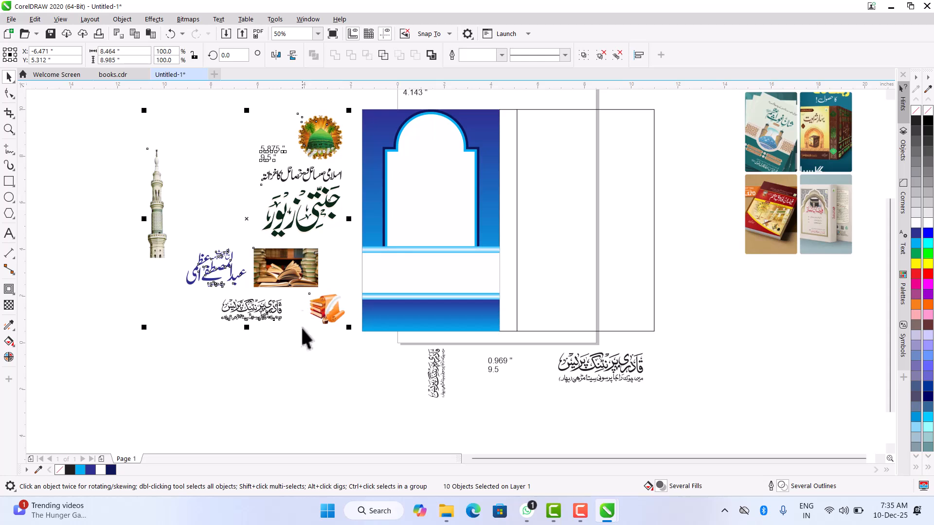
left_click(320, 137)
left_click_drag(323, 142, 433, 145)
left_click(438, 184, "shift")
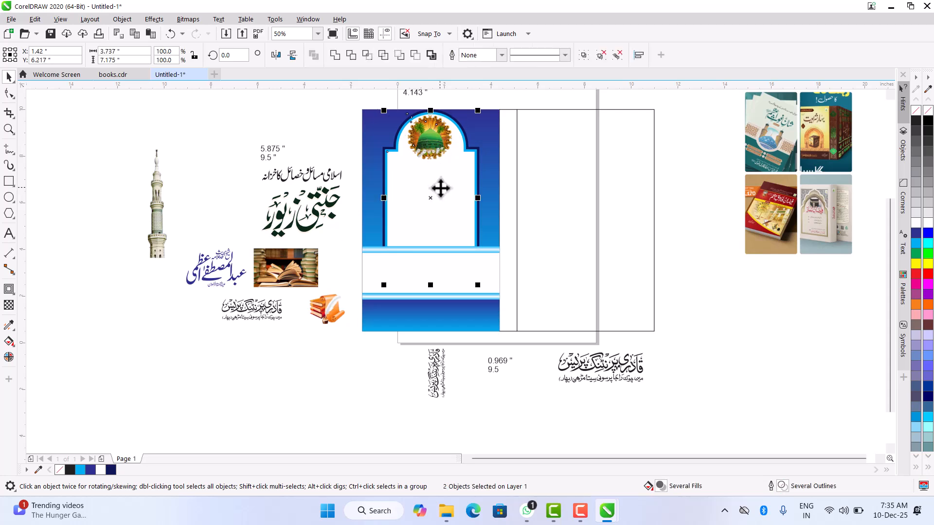
left_click(356, 111)
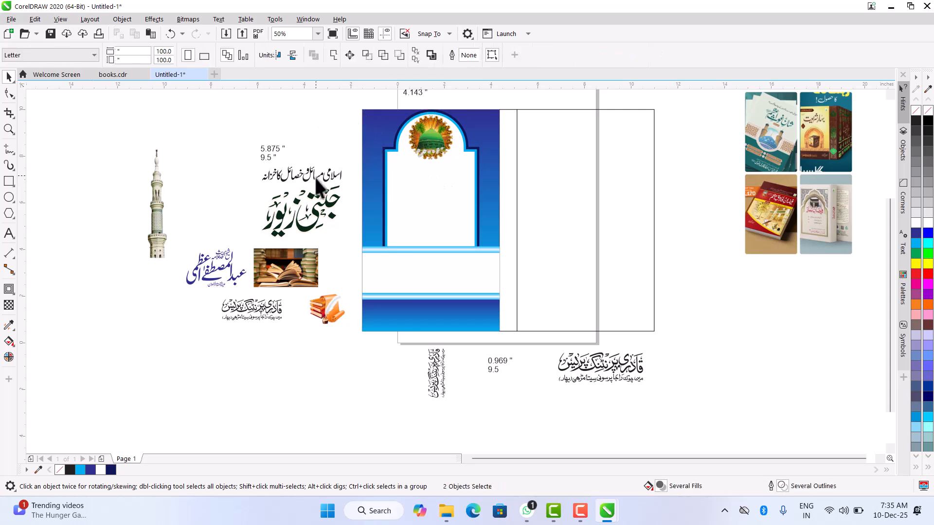
- Place the Urdu subtitle line and the large title calligraphy inside the arch, stacked below the dome emblem
left_click(314, 185)
left_click_drag(313, 185, 445, 179)
left_click_drag(327, 207, 455, 200)
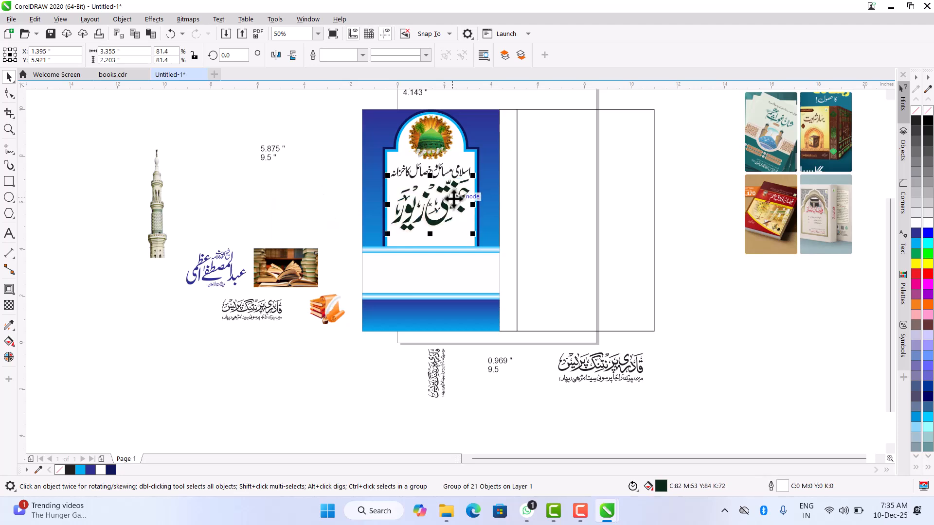
scroll(456, 200, "up", 4)
scroll(475, 177, "down", 2)
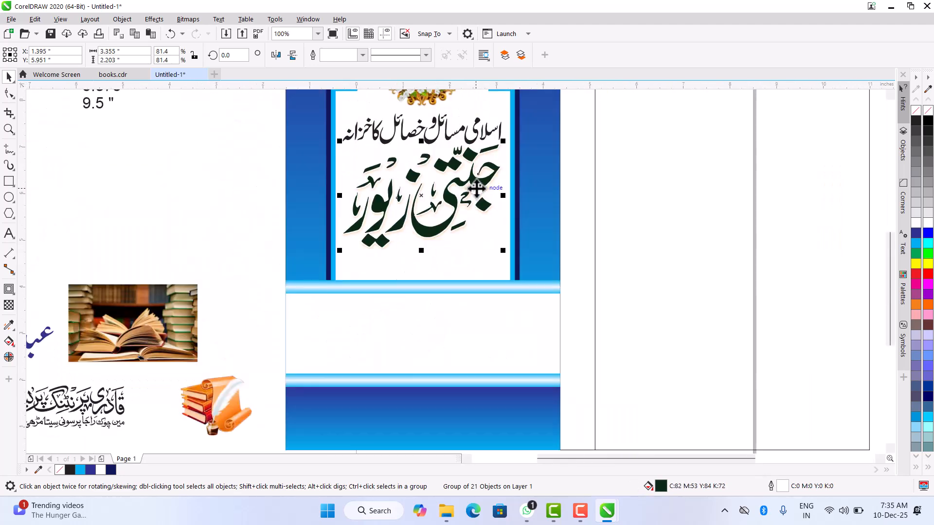
scroll(298, 255, "down", 1)
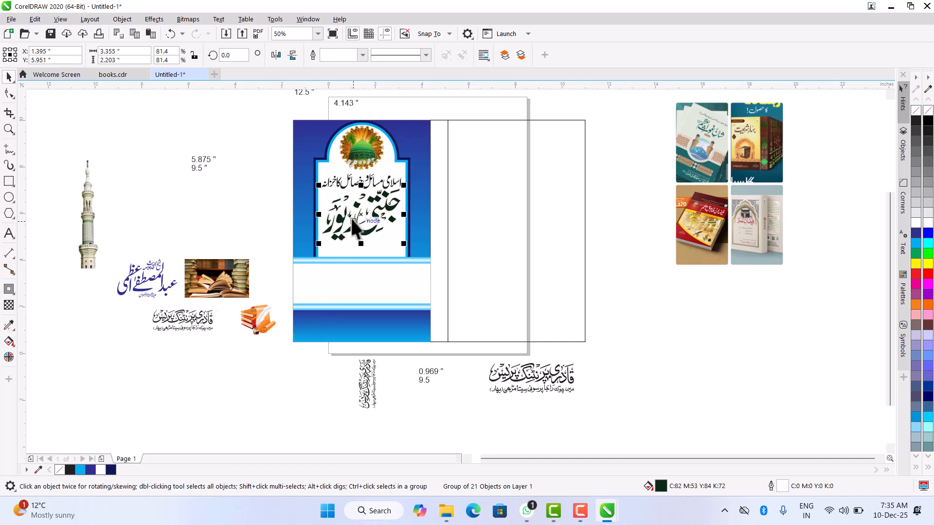
- Shift the open-book photo aside and draw a square about 1.458 inches wide over the panel's left edge, near the upper gradient bar
scroll(320, 321, "up", 1)
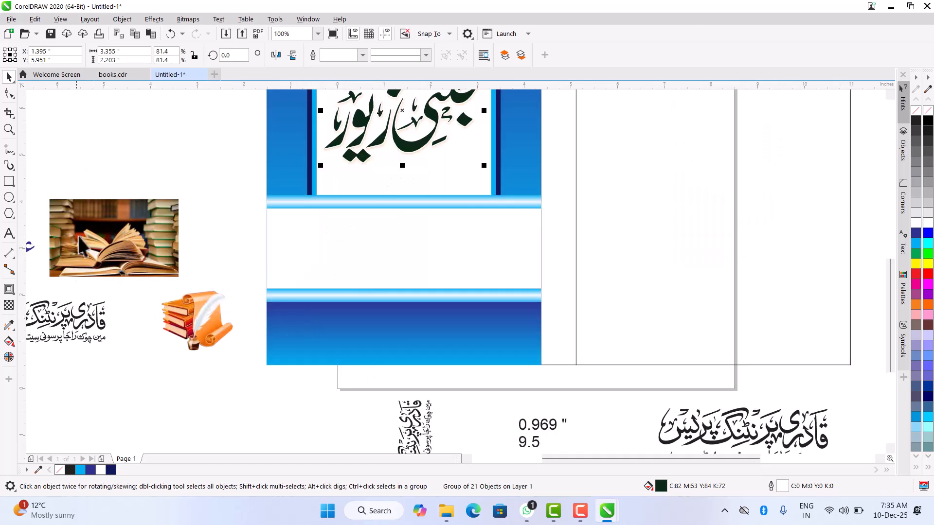
mouse_move(125, 224)
left_mouse_down()
mouse_move(125, 191)
mouse_move(145, 256)
left_mouse_up()
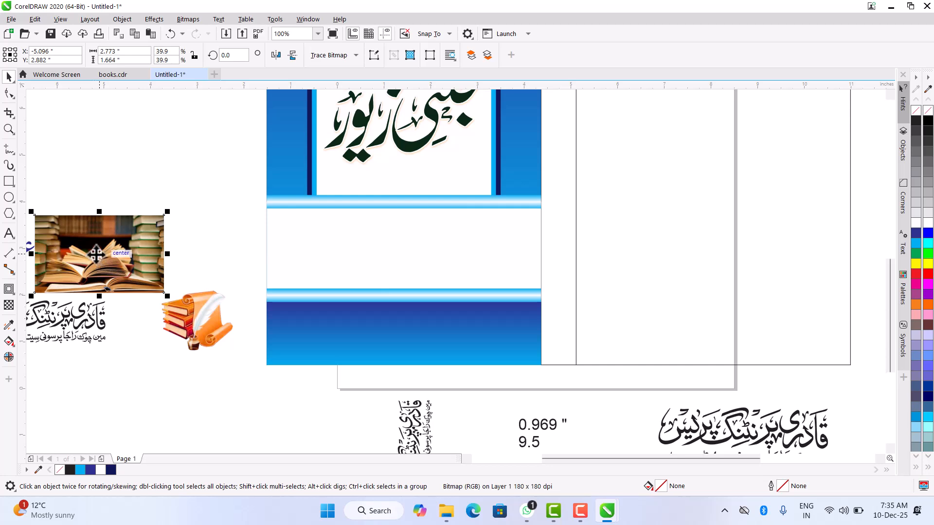
left_click(118, 164)
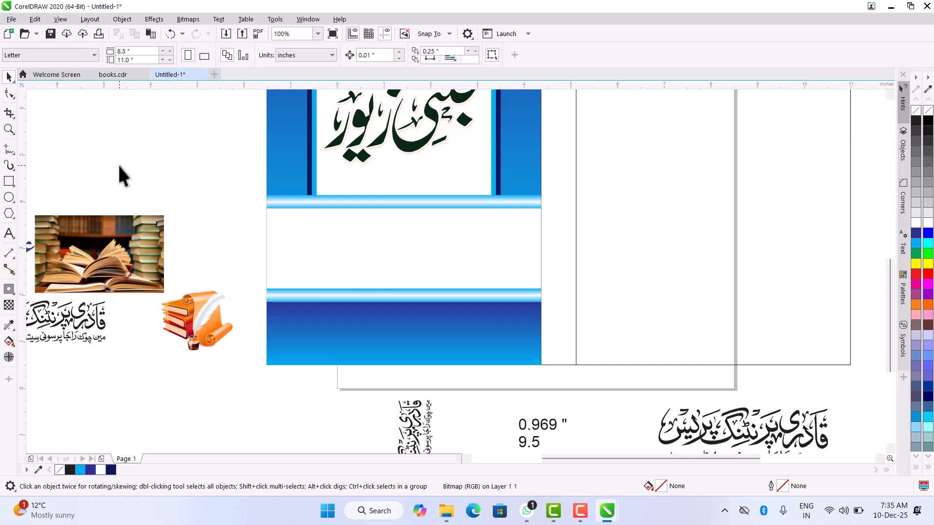
left_click(9, 182)
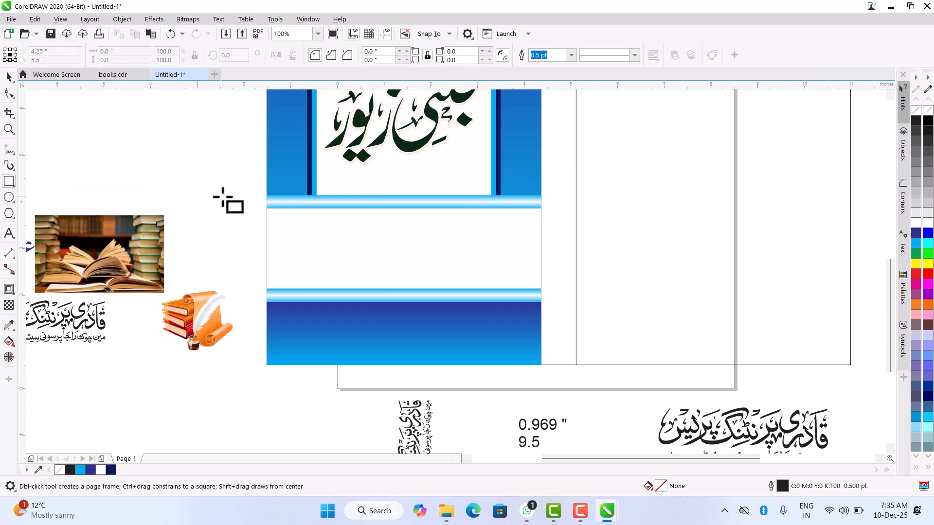
left_click_drag(219, 191, 271, 232)
left_click(9, 77)
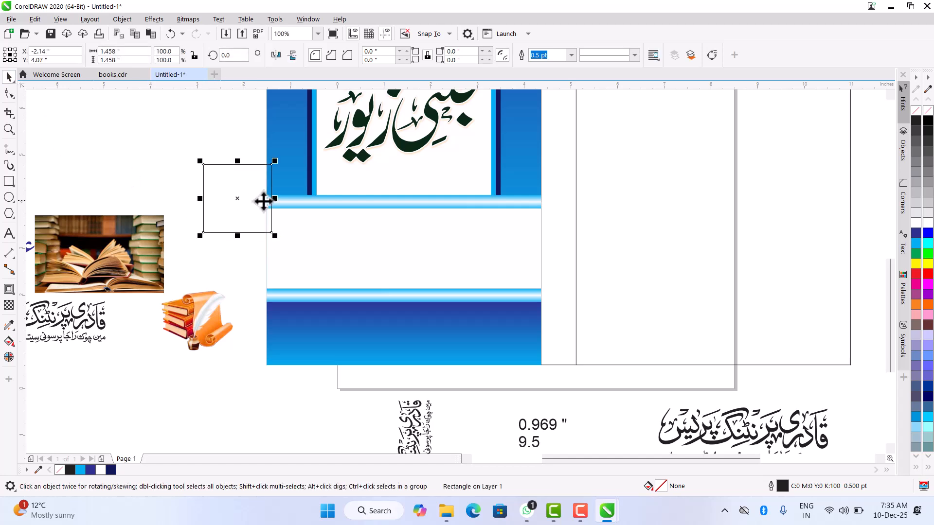
- Round all four corners of the square to a radius of about 0.125 inches
left_click(9, 92)
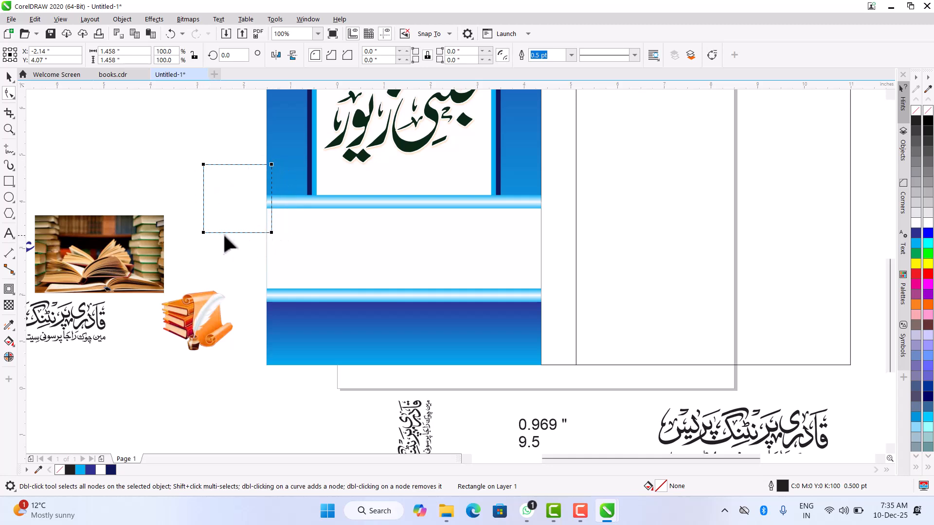
left_click(204, 164)
left_click_drag(204, 166, 206, 169)
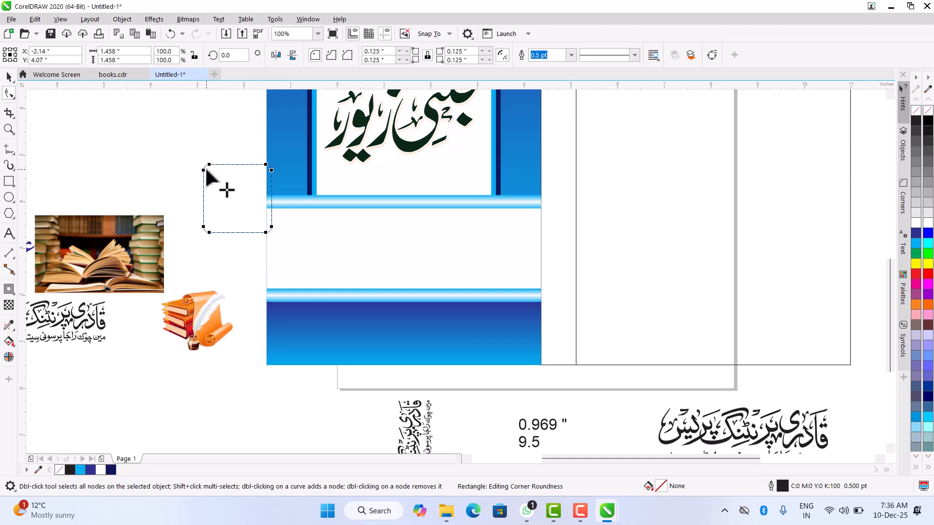
left_click(9, 77)
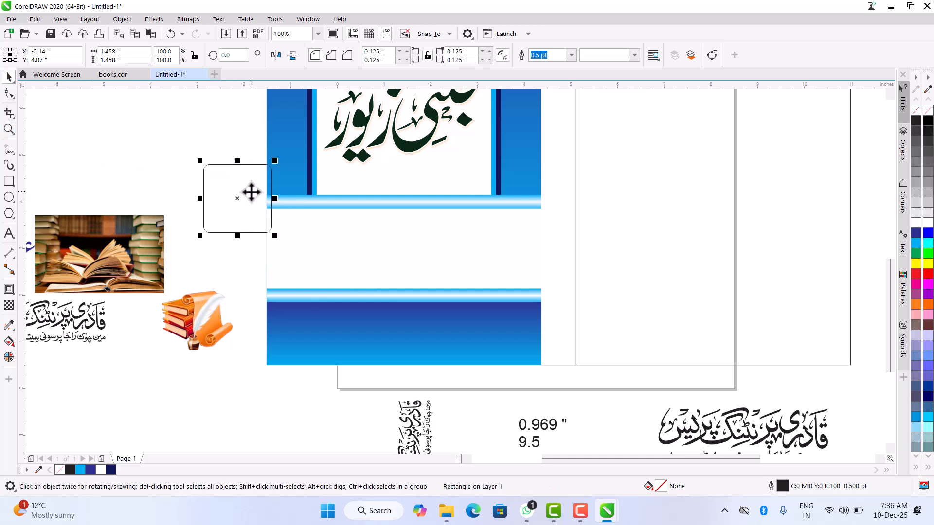
- Make a copy of the rounded square rotated to 315 degrees about the same centre, forming an eight-pointed star
left_click(241, 184)
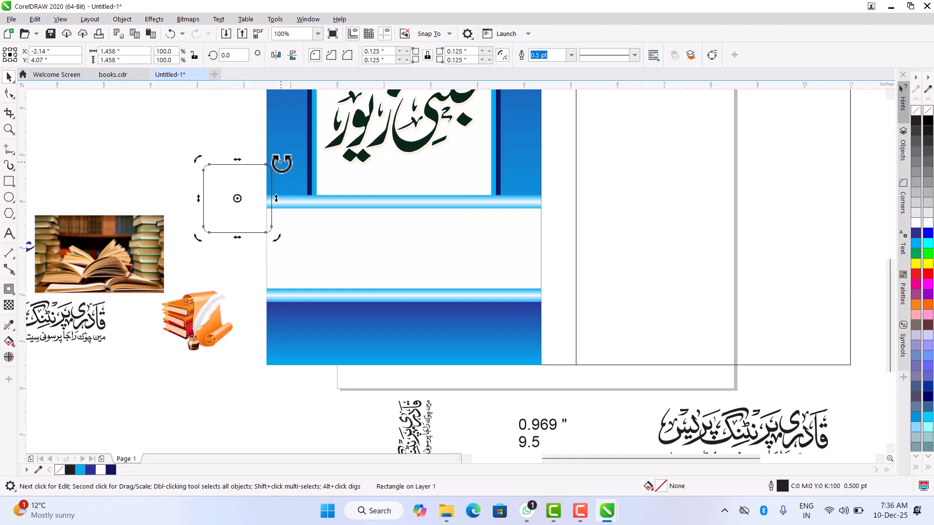
left_click_drag(281, 162, 282, 202)
left_click(236, 292)
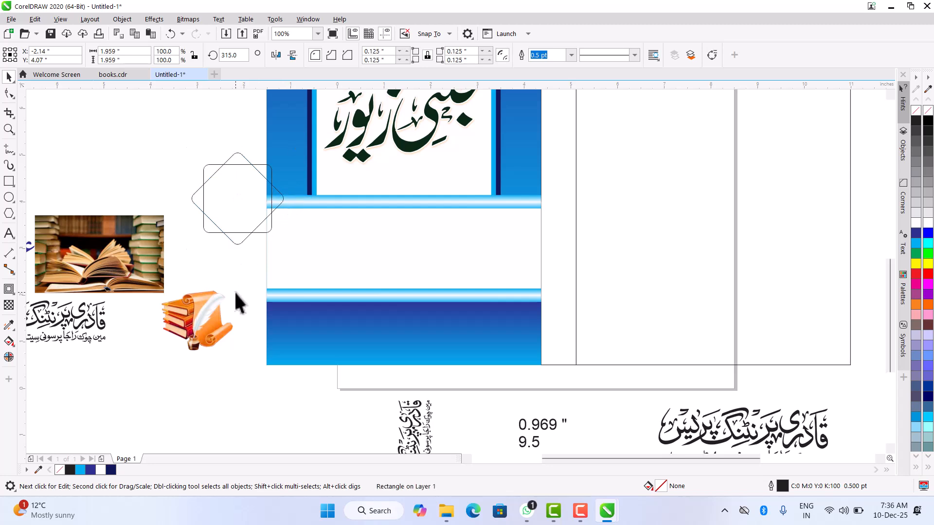
- Fill the upright rounded square with cyan
left_click(227, 165)
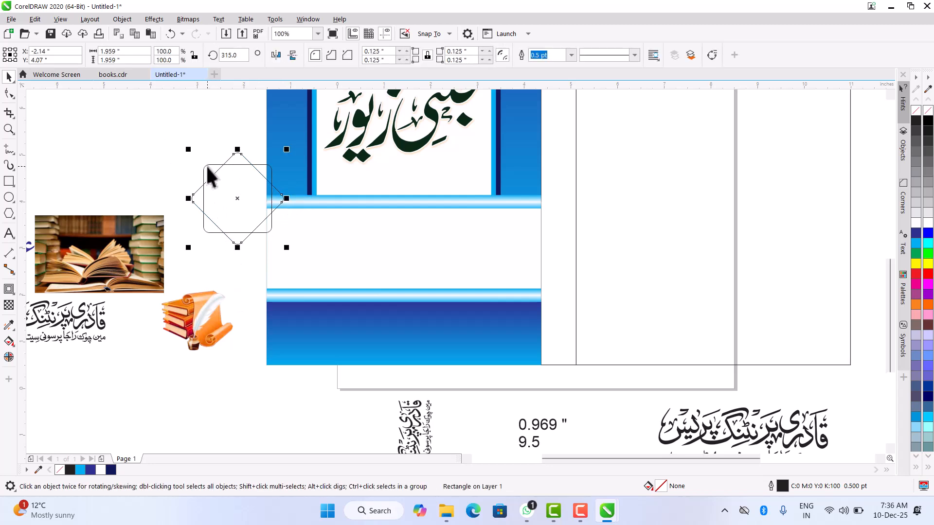
left_click(916, 244)
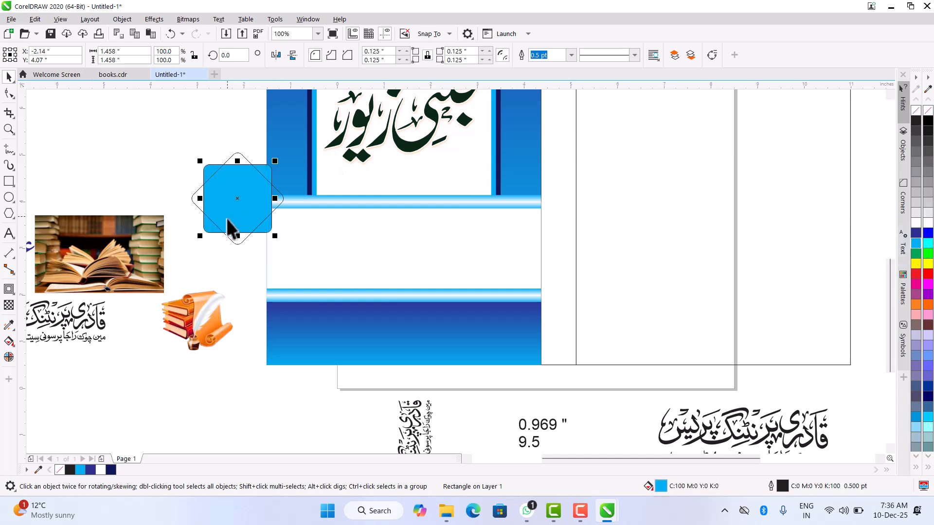
left_click(224, 282)
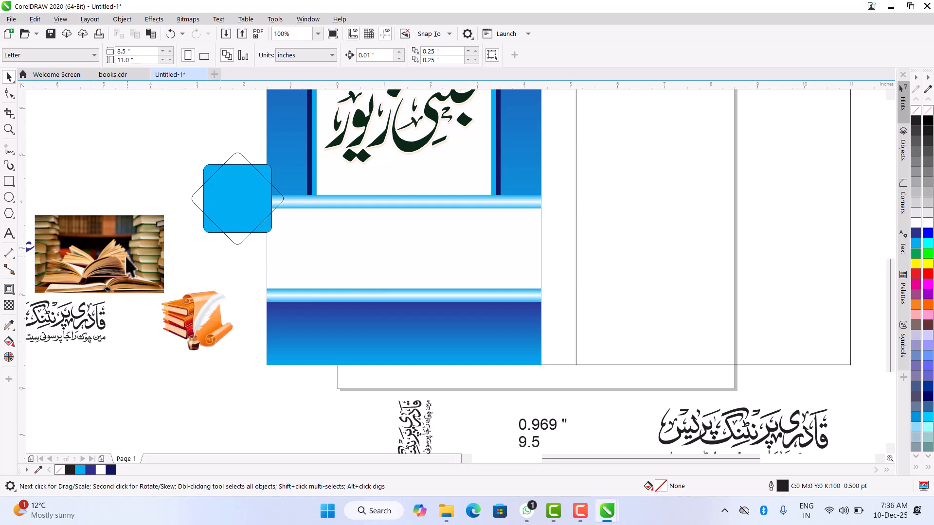
- Shift the open-book photo nearer the star and PowerClip it inside the rotated rounded square
left_click_drag(117, 238, 123, 199)
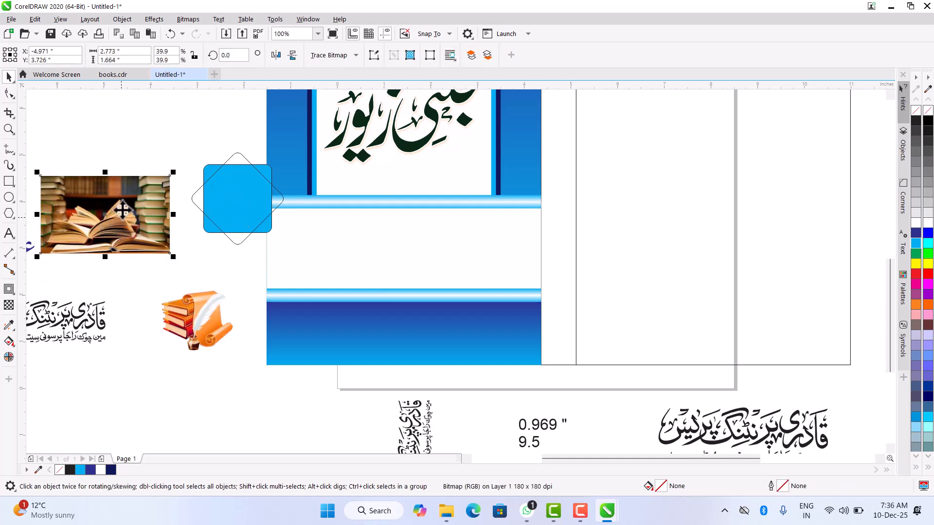
right_click(86, 208)
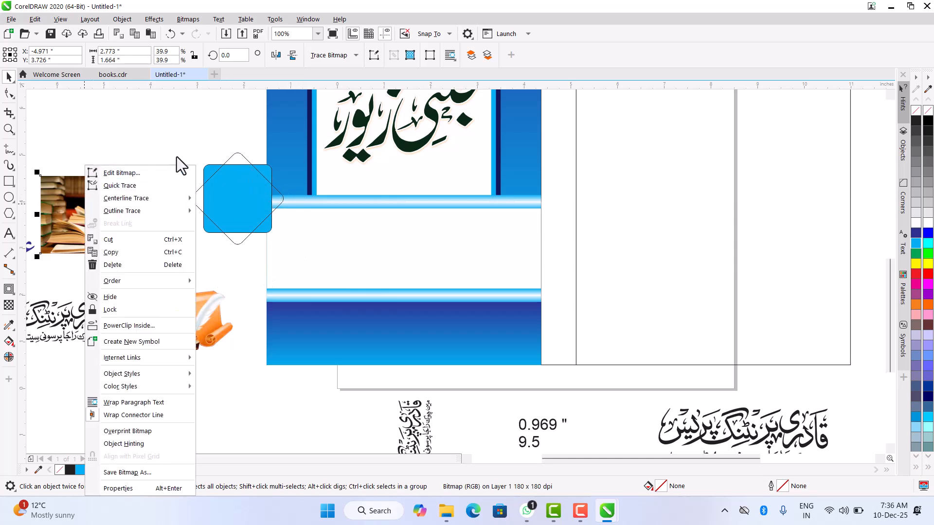
left_click(139, 326)
left_click(220, 191)
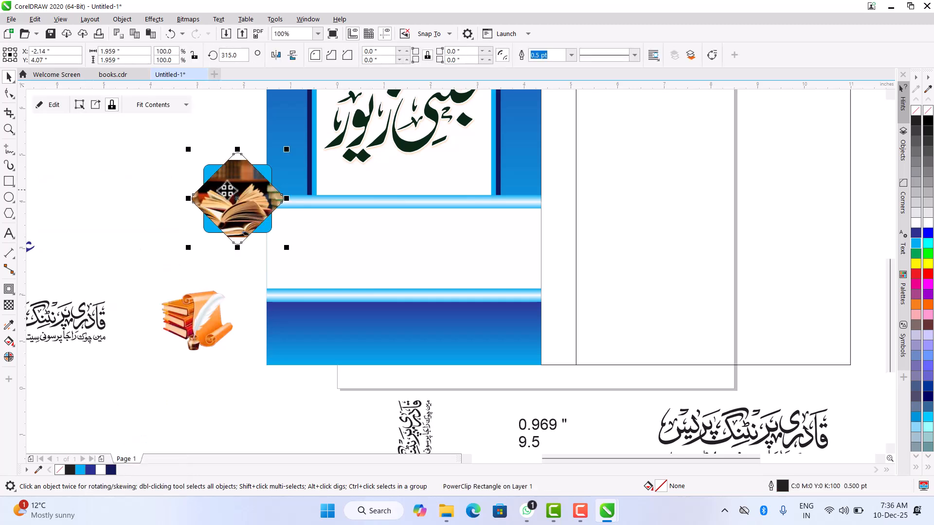
- Edit the PowerClip contents and stretch the book photo vertically to about 2.208 inches high so it fills the diamond frame
left_click(40, 105)
left_click(247, 207)
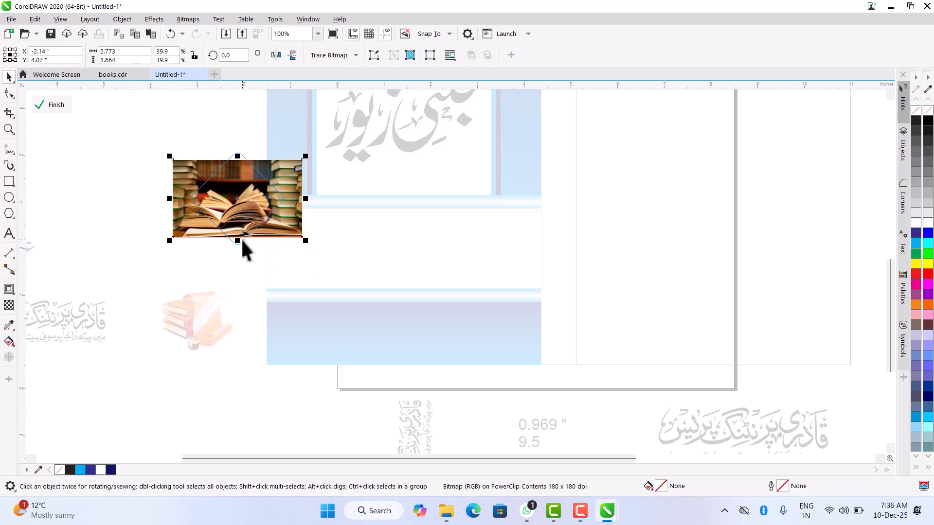
left_click_drag(238, 238, 244, 254)
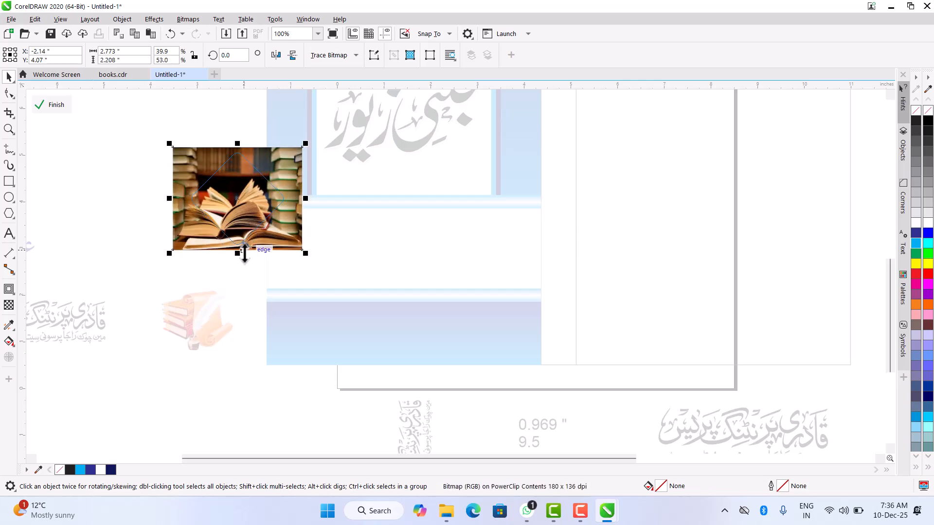
left_click(51, 104)
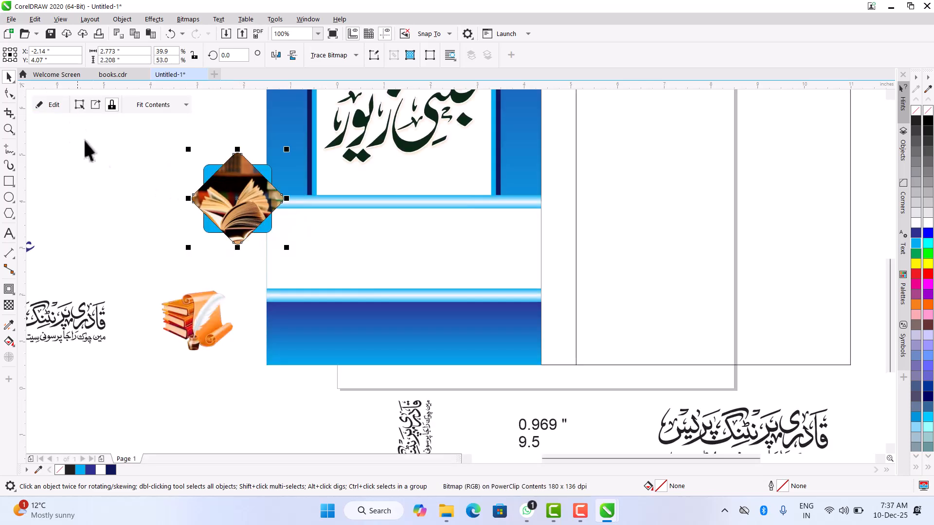
left_click(118, 190)
left_click_drag(162, 128, 203, 177)
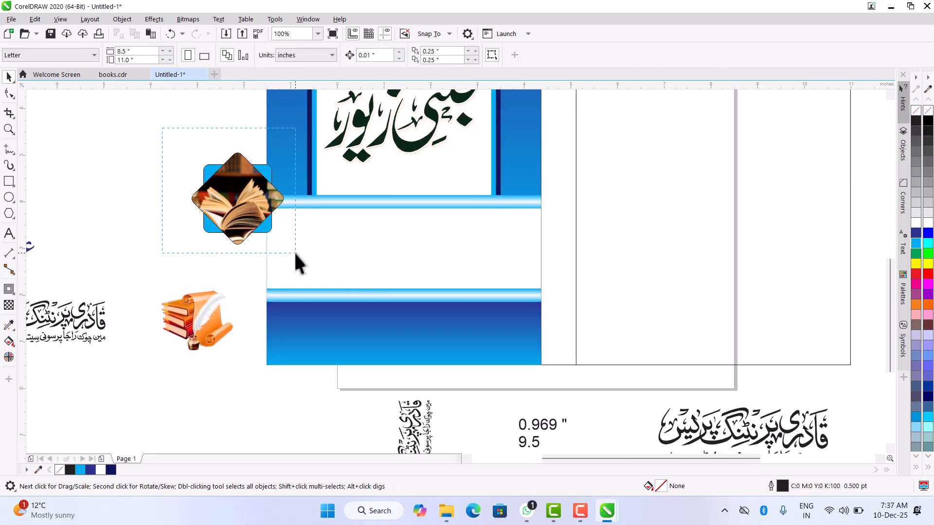
left_click_drag(294, 252, 295, 253)
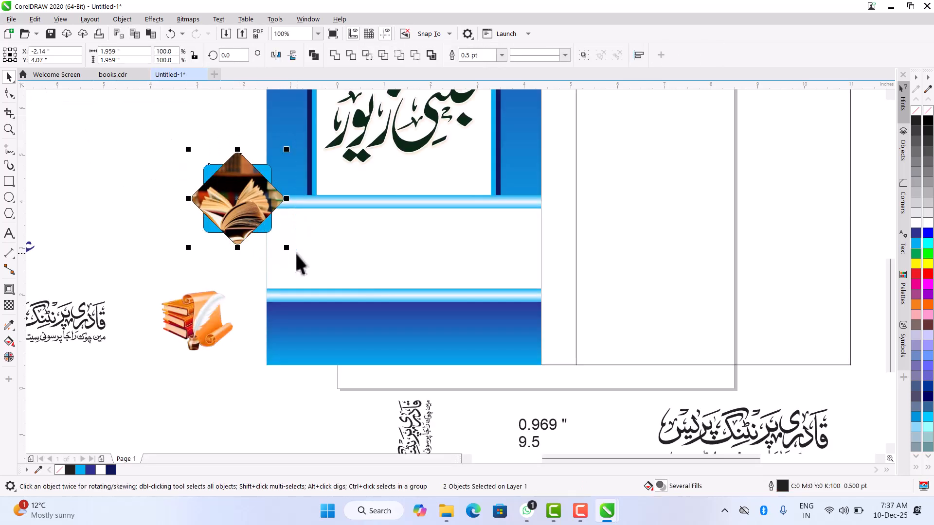
right_click(918, 112)
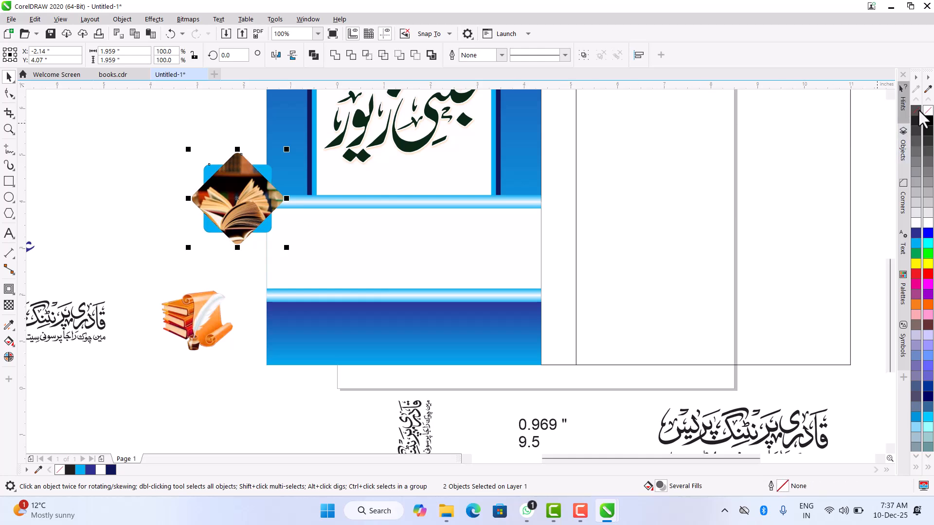
left_click(582, 55)
left_click_drag(245, 200, 320, 216)
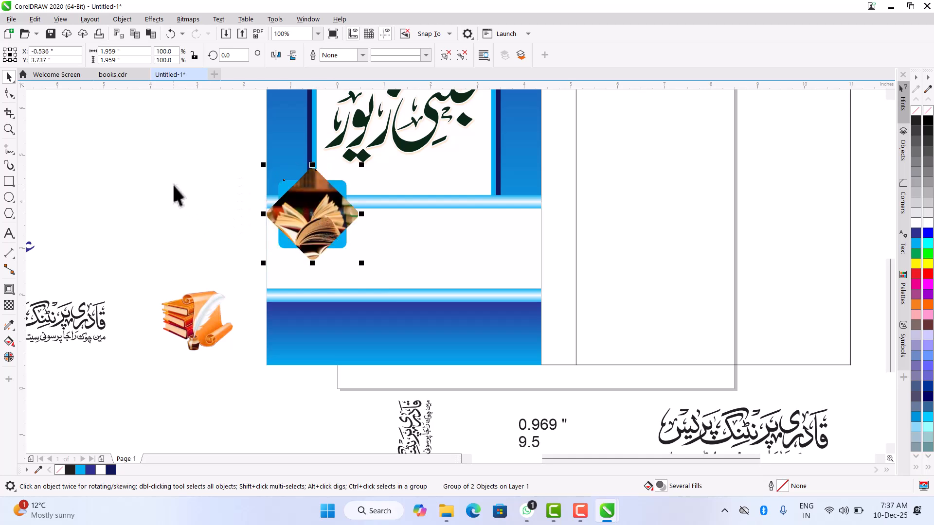
key("ctrl+z")
- Rotate the cyan square and the photo-filled square together about their centre to 330 degrees
scroll(263, 186, "up", 2)
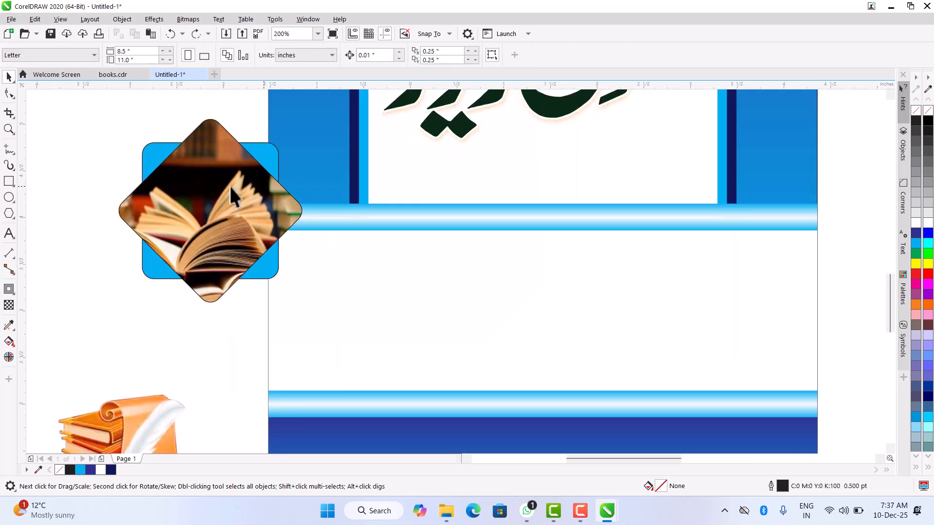
left_click(273, 152)
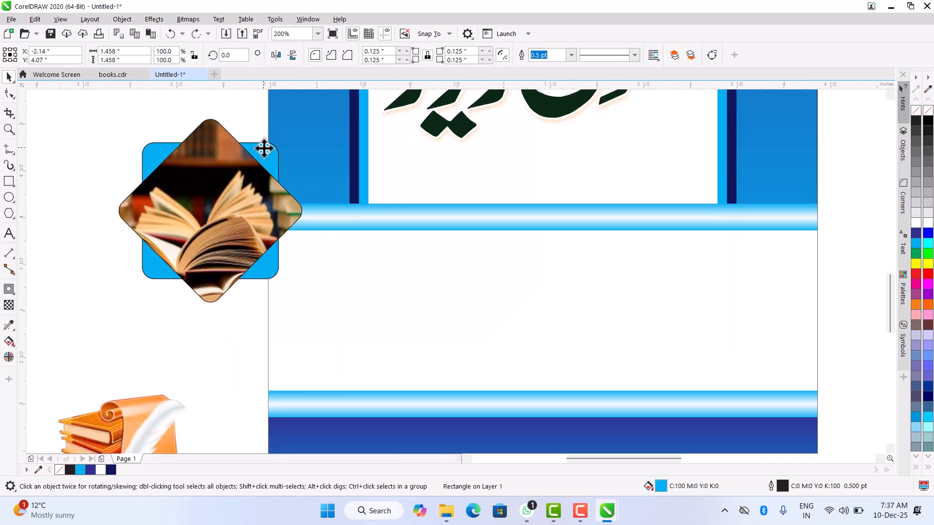
left_click_drag(284, 134, 302, 174)
left_click(227, 164)
left_click(228, 156)
left_click_drag(306, 114, 278, 180)
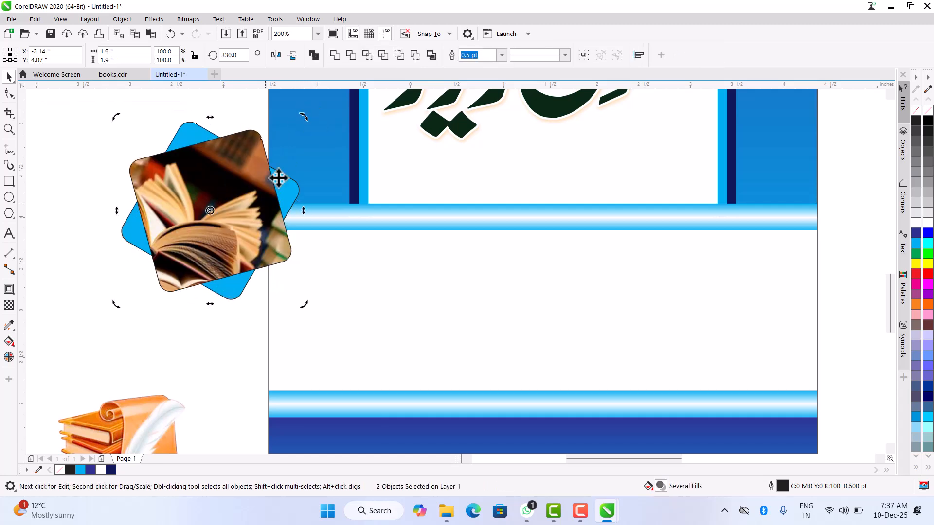
- Group the two tilted squares without an outline and place them at the panel's left edge over the upper gradient bar
left_click(583, 55)
left_click_drag(188, 198, 340, 218)
scroll(338, 214, "down", 2)
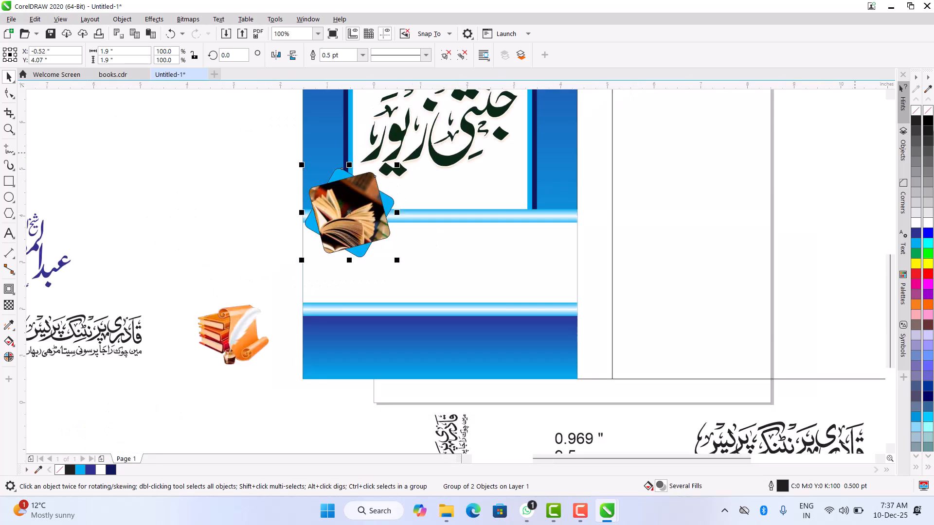
right_click(928, 111)
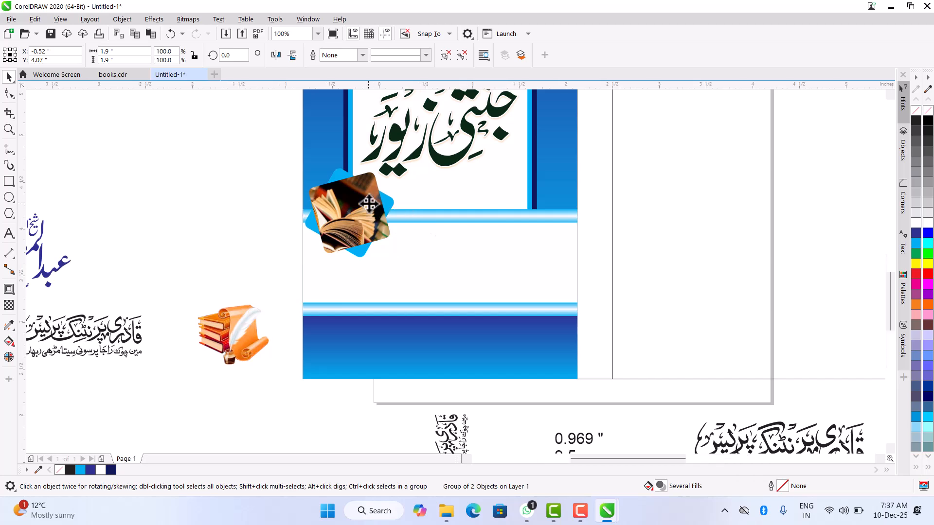
scroll(368, 207, "up", 2)
left_click_drag(363, 213, 364, 218)
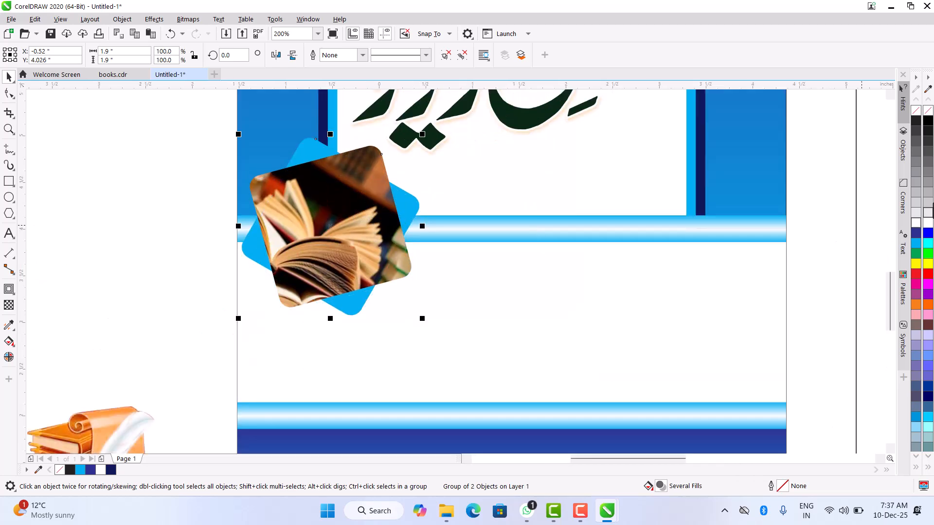
- Give the book photo group a black 1.5 pt outline set behind the fill and scaling with the object
right_click(916, 122)
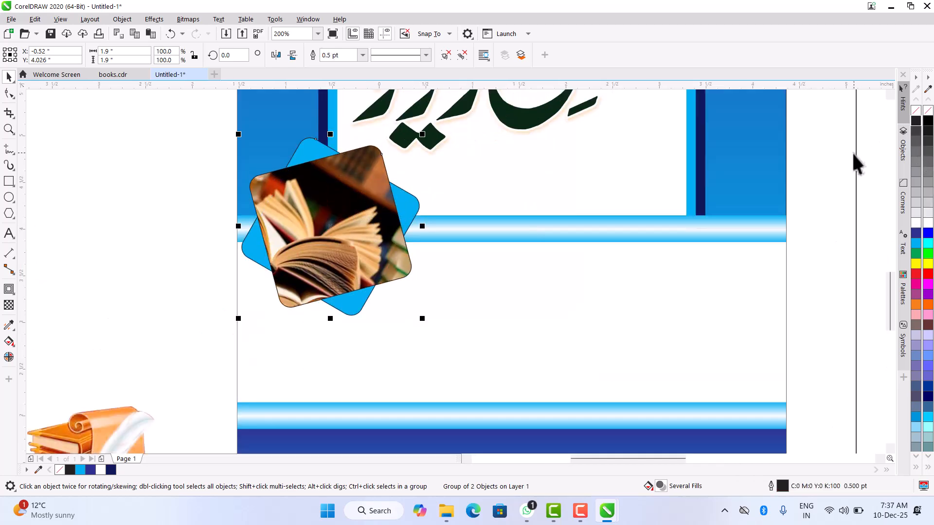
key("F12")
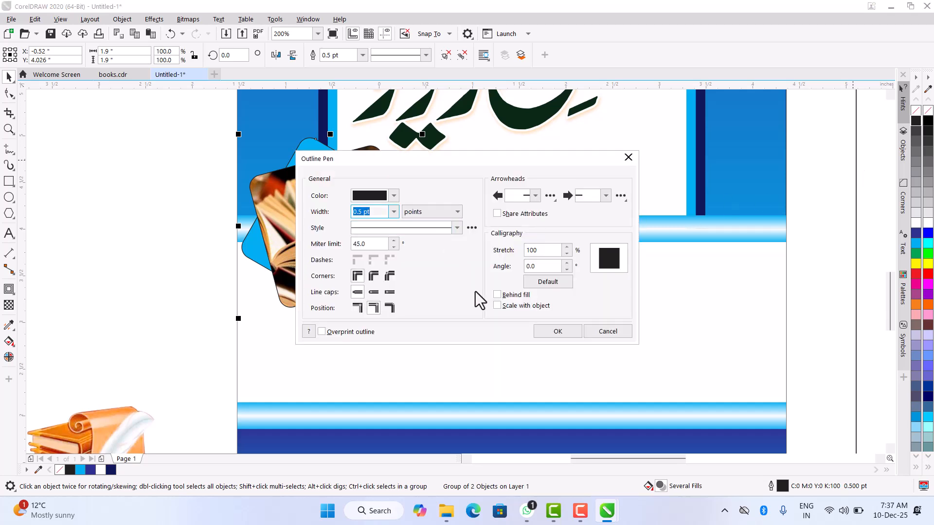
left_click(512, 297)
left_click(507, 308)
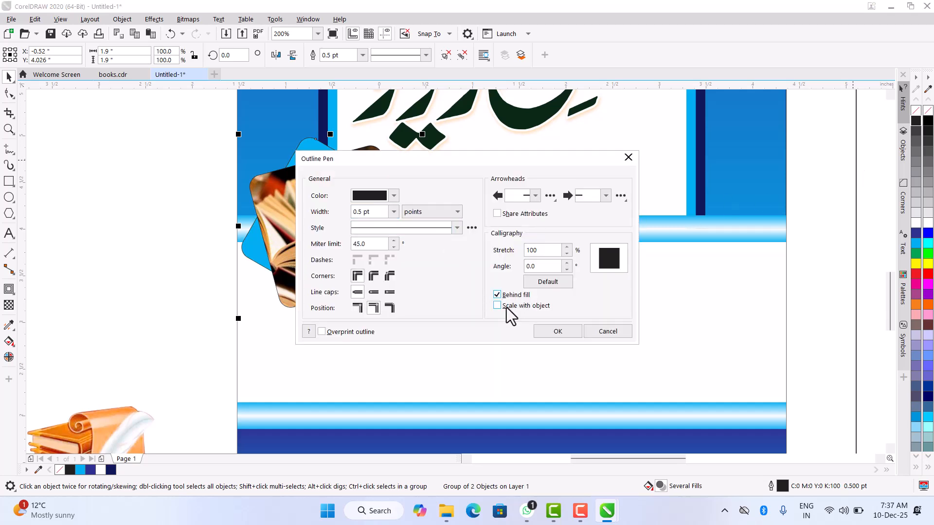
left_click(393, 212)
left_click(374, 265)
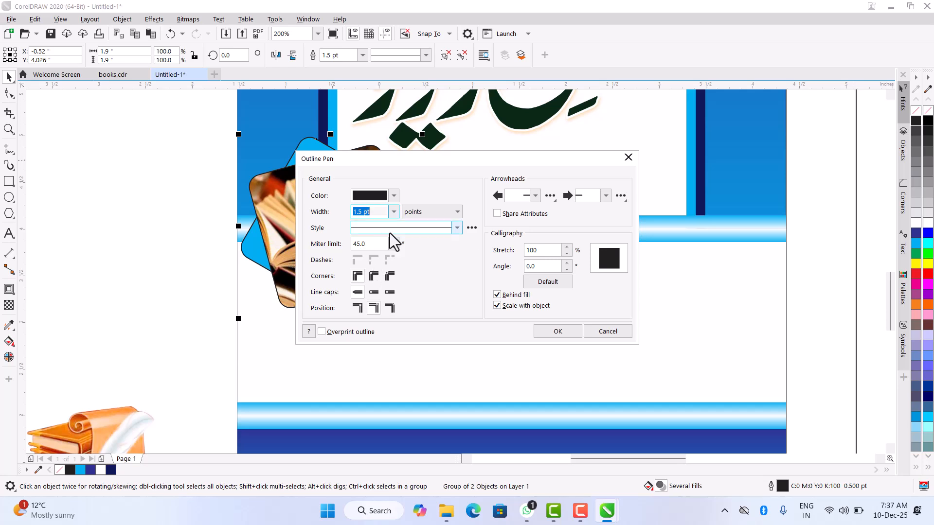
left_click(556, 332)
- Move the blue author-name calligraphy into the white band between the panel's two gradient bars, beside the framed book photo
scroll(403, 234, "down", 2)
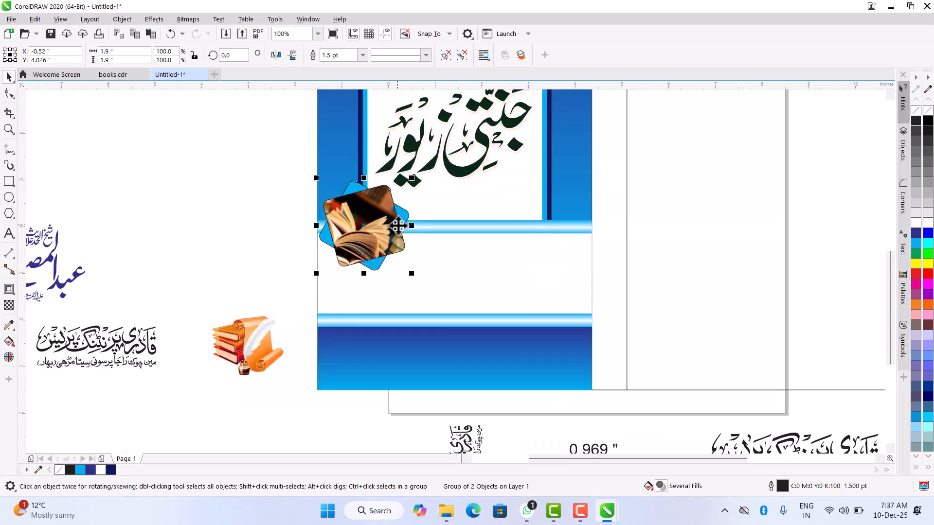
left_click(655, 209)
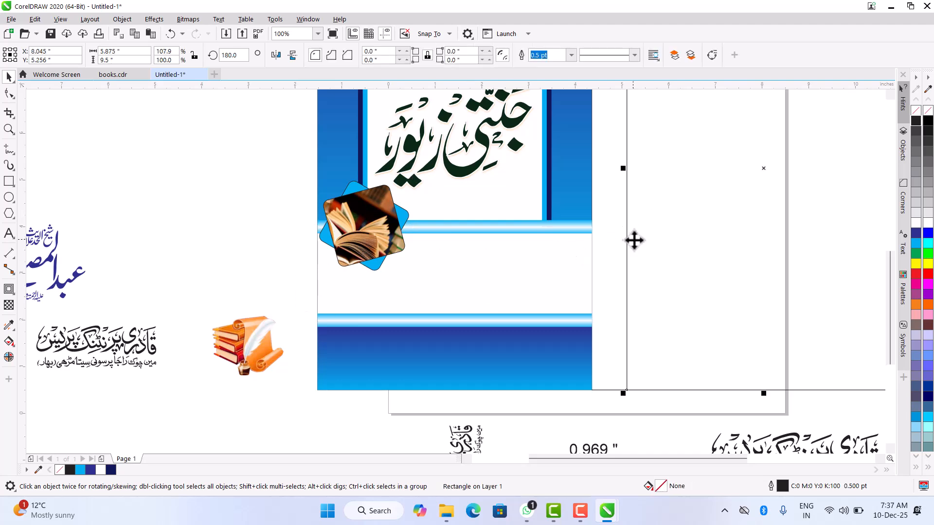
scroll(625, 240, "down", 1)
left_click(383, 204)
scroll(341, 234, "down", 1)
scroll(300, 258, "up", 2)
scroll(300, 258, "down", 1)
scroll(302, 261, "down", 1)
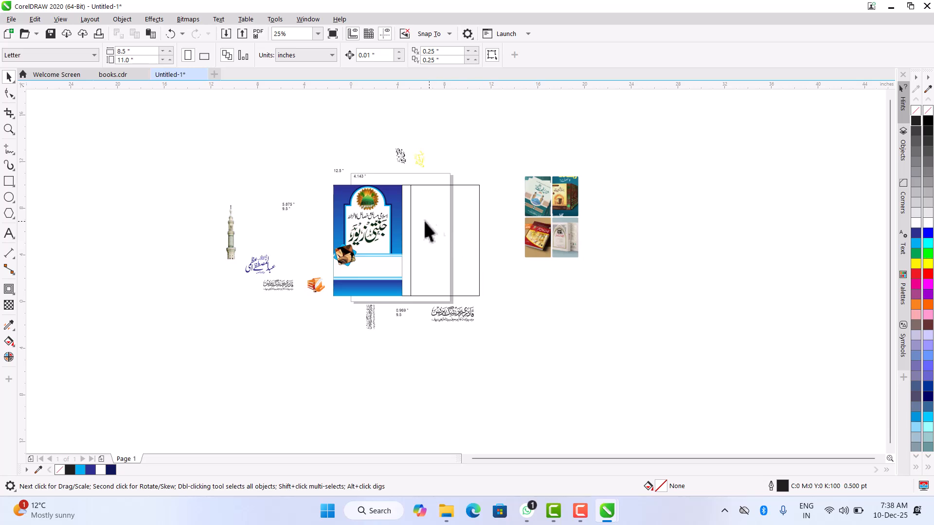
left_click(264, 272)
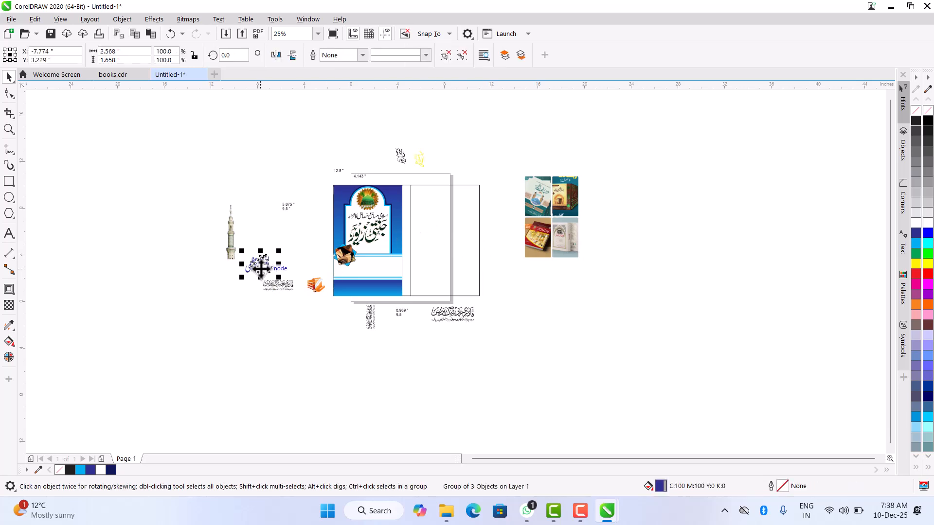
left_click_drag(258, 266, 378, 273)
scroll(378, 273, "up", 4)
left_click_drag(399, 324, 417, 286)
scroll(489, 263, "down", 4)
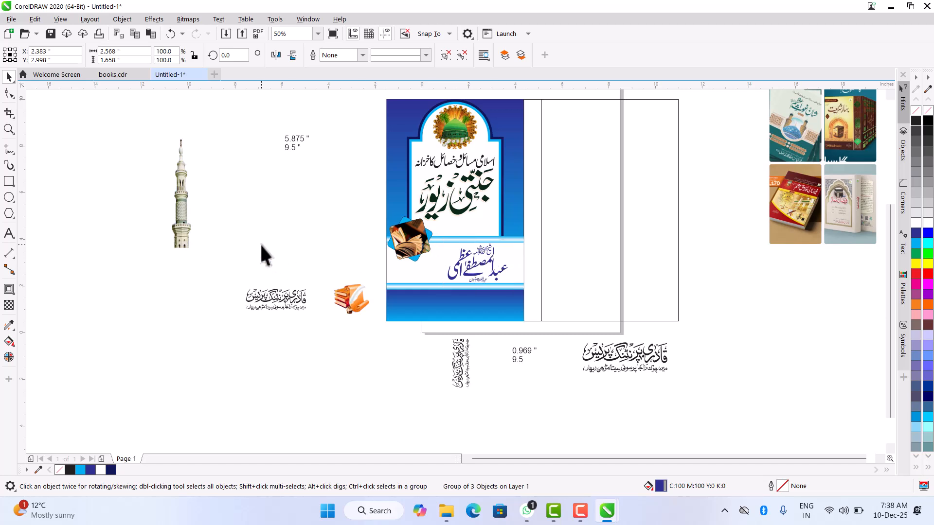
left_click(260, 246)
- Place the minaret image along the panel's left blue margin, with its base behind the framed book photo
left_click(429, 228)
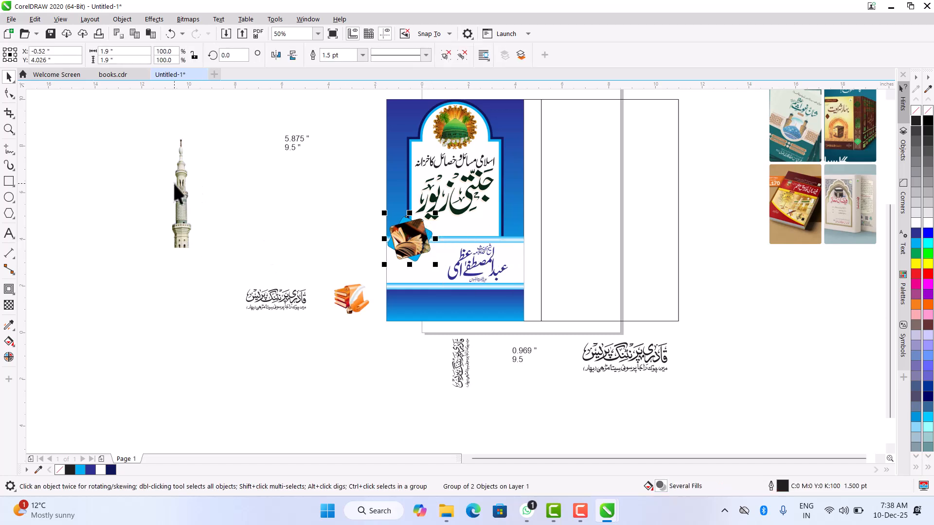
left_click_drag(178, 180, 396, 178)
scroll(394, 175, "up", 2)
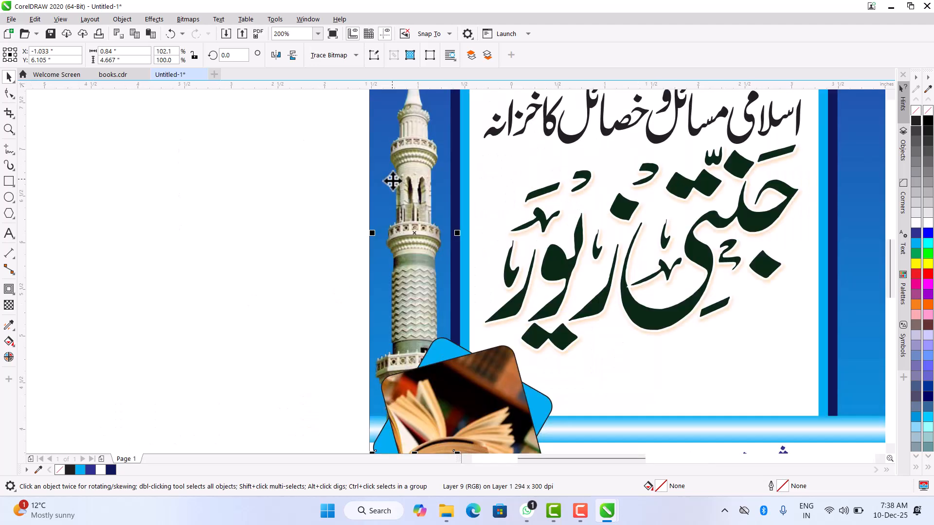
scroll(412, 255, "down", 1)
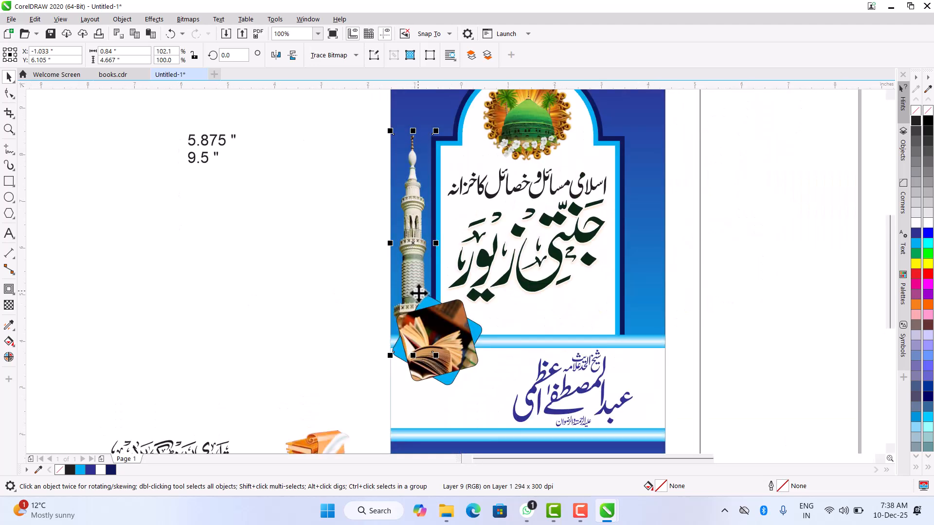
scroll(389, 188, "down", 2)
scroll(333, 264, "up", 2)
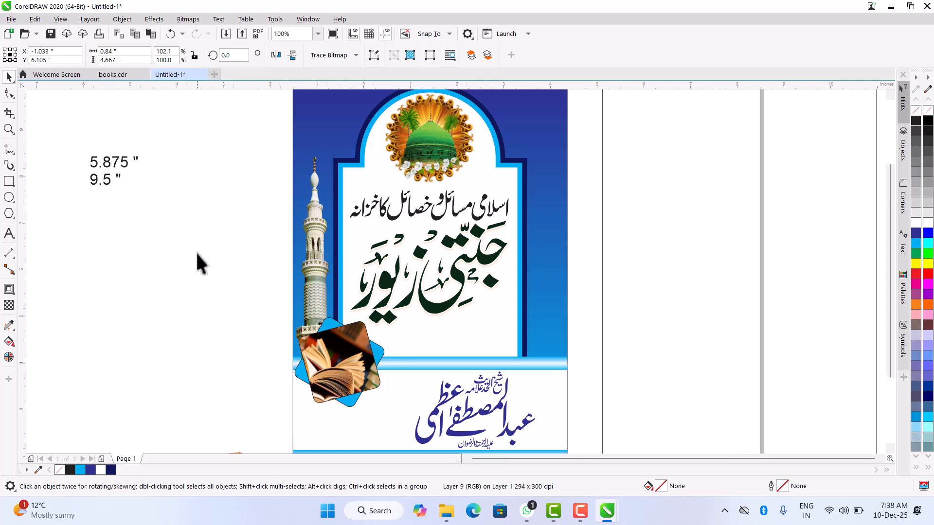
- Shorten the spine rectangle from its lower edge to about 3.038 inches high, keeping the upper edge in place
scroll(200, 263, "down", 2)
left_click(290, 242)
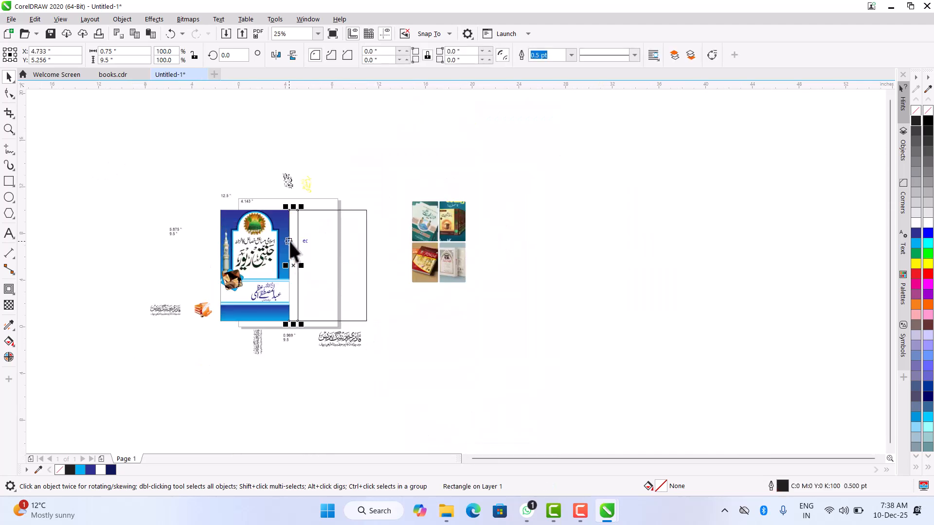
scroll(292, 243, "up", 2)
scroll(292, 244, "up", 1)
scroll(292, 243, "down", 2)
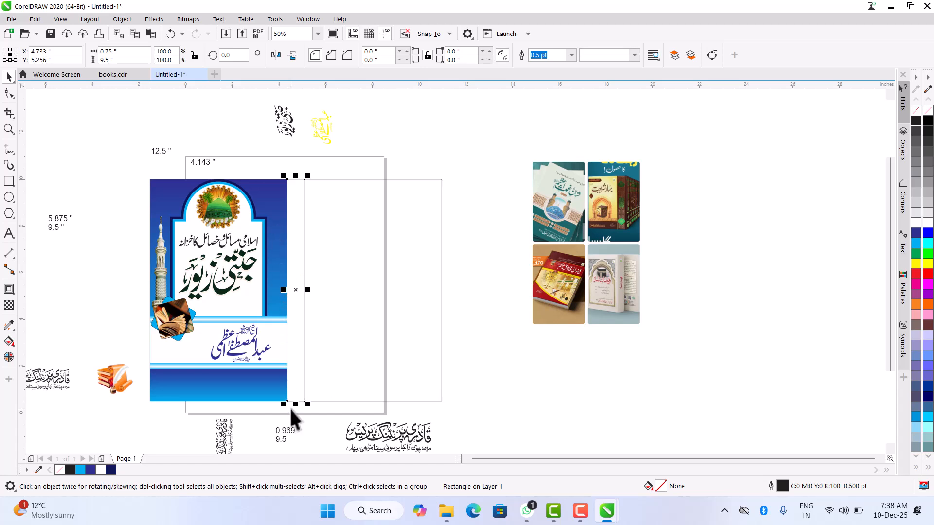
left_click_drag(295, 405, 316, 253)
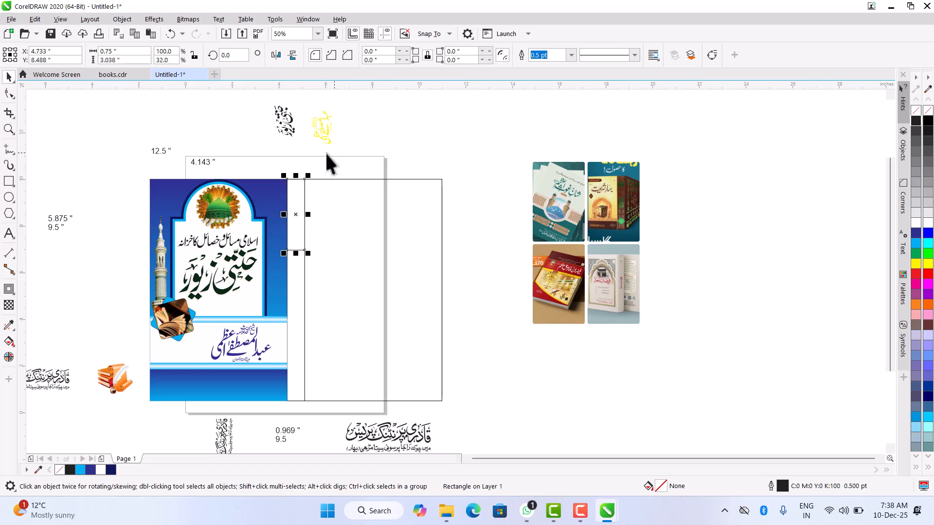
- Resize the short spine rectangle to 0.959 by 3.633 inches and round its two lower corners with a 0.48 inch radius
scroll(319, 317, "down", 2)
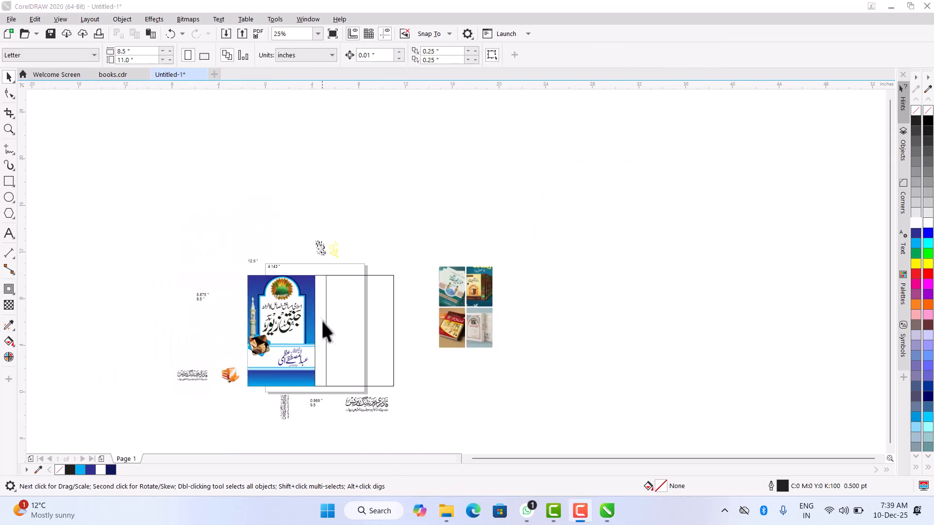
mouse_move(321, 311)
left_mouse_down()
mouse_move(319, 390)
mouse_move(328, 323)
left_mouse_up()
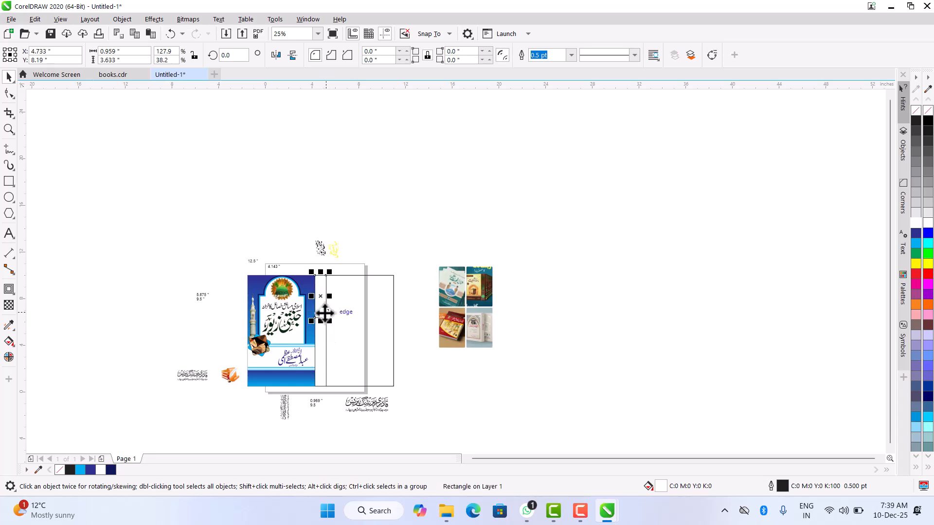
scroll(327, 322, "up", 2)
scroll(327, 316, "up", 2)
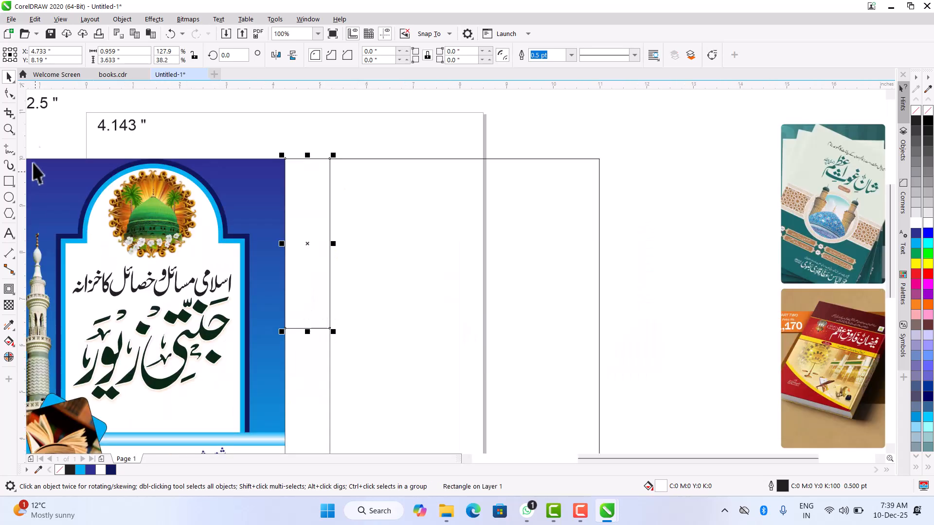
left_click(10, 93)
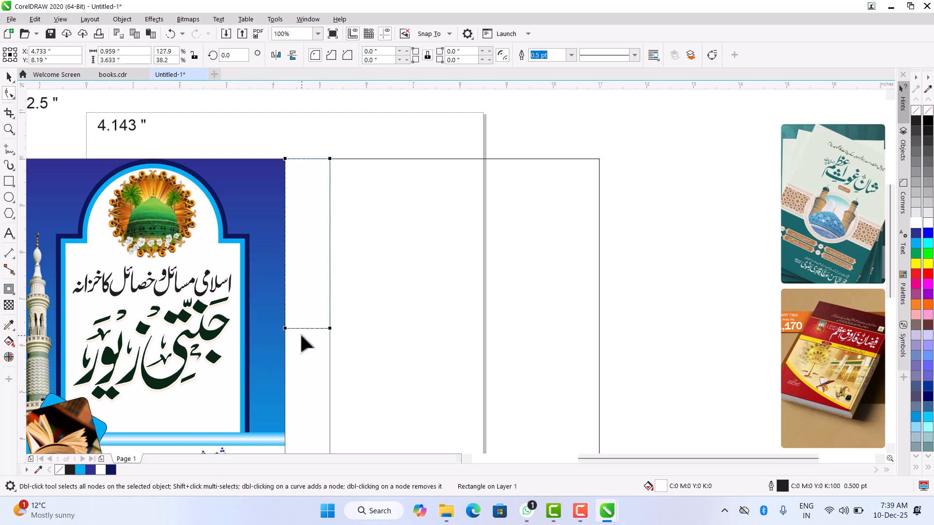
left_click(285, 328)
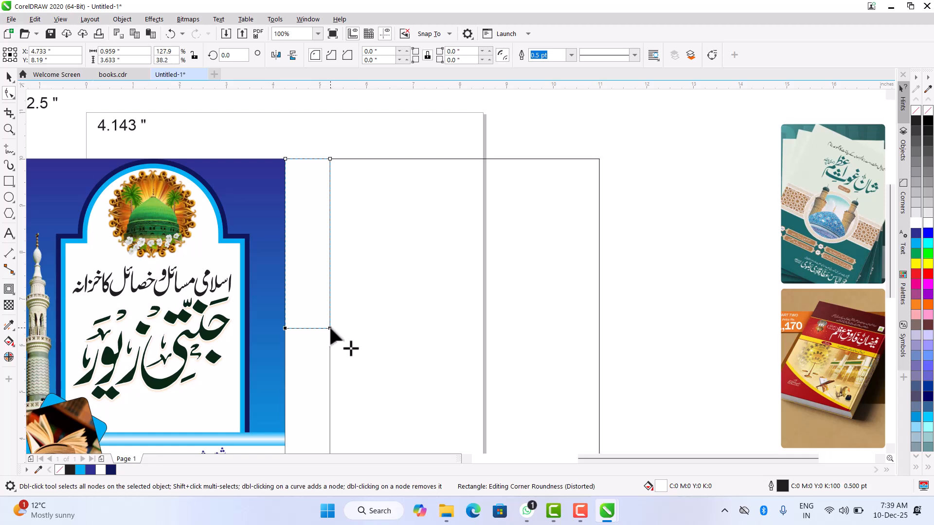
left_click_drag(329, 328, 329, 306)
left_click(9, 77)
scroll(305, 278, "down", 2)
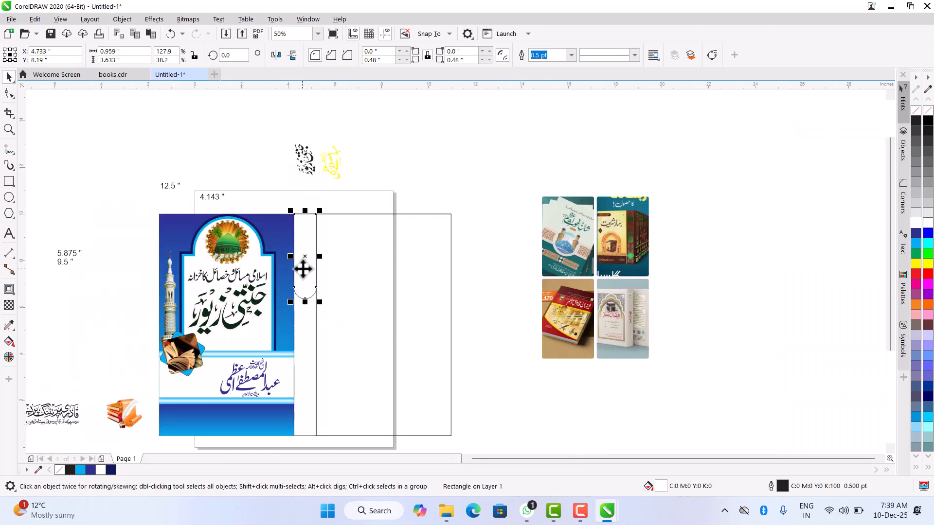
- Nest shorter copies about 3.383 and 3.185 inches high inside the rounded spine shape, all sharing its upper edge
scroll(302, 271, "up", 2)
mouse_move(308, 331)
left_mouse_down()
mouse_move(313, 313)
mouse_move(308, 322)
left_mouse_up()
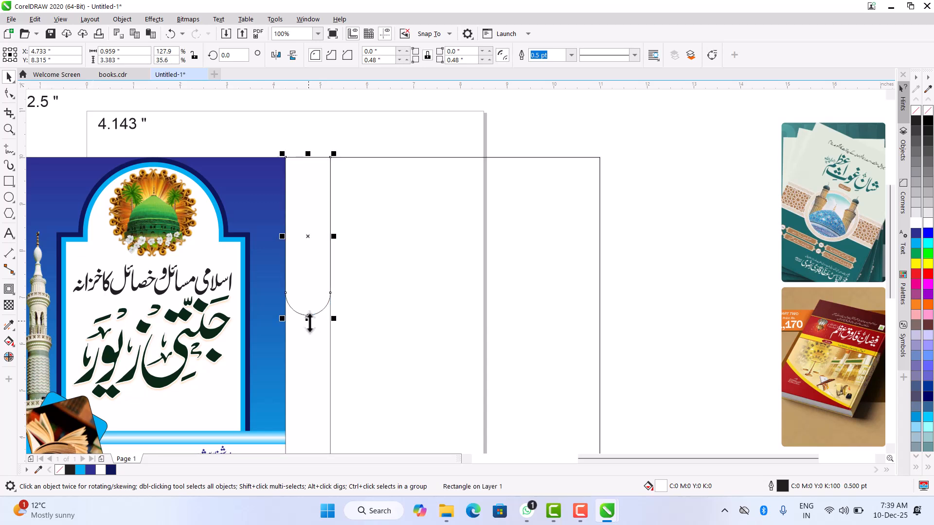
key("ctrl+r")
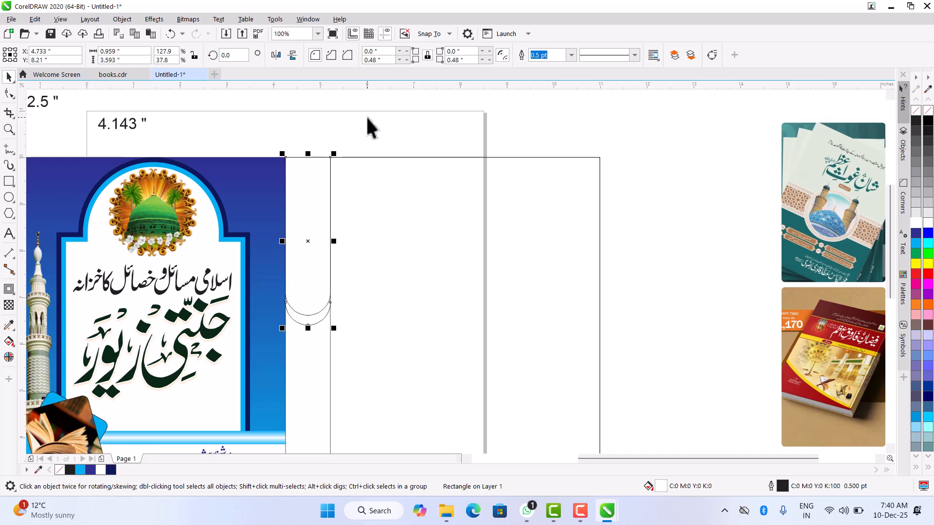
key("ctrl+z")
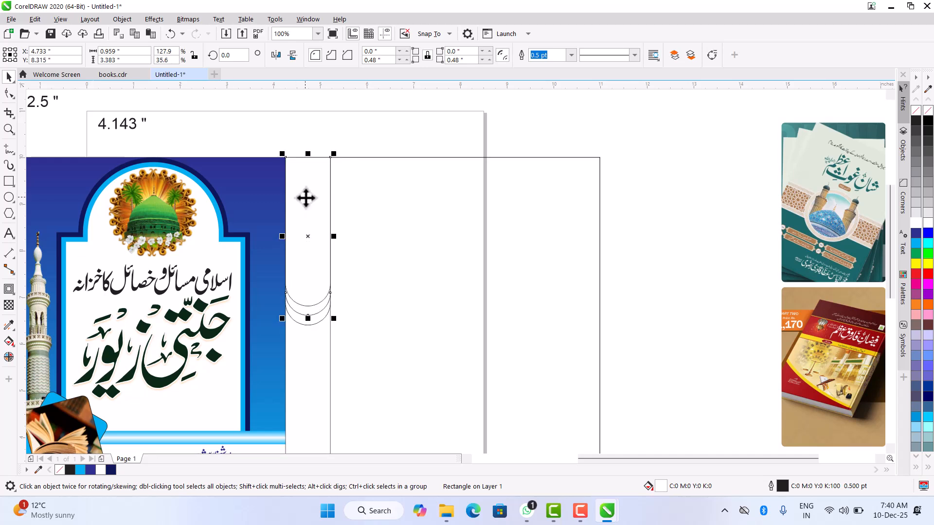
left_click(328, 199)
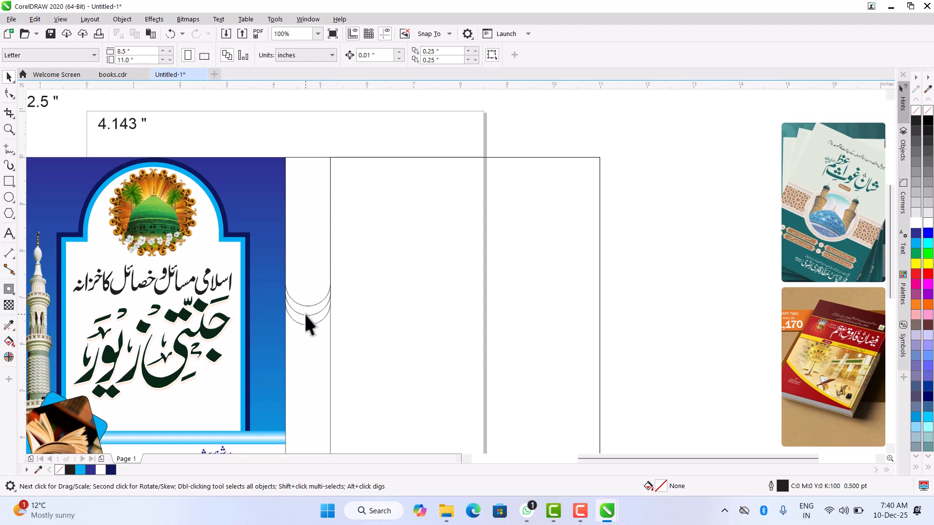
scroll(311, 285, "down", 2)
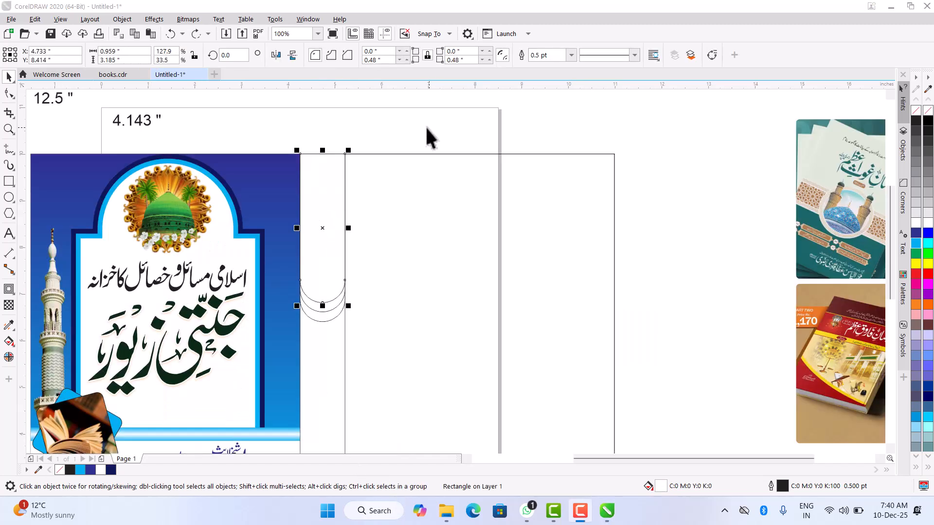
left_click(435, 126)
- Fill the shortest rounded spine shape with uniform dark teal, C100 M71 Y44 K45
left_click(323, 193)
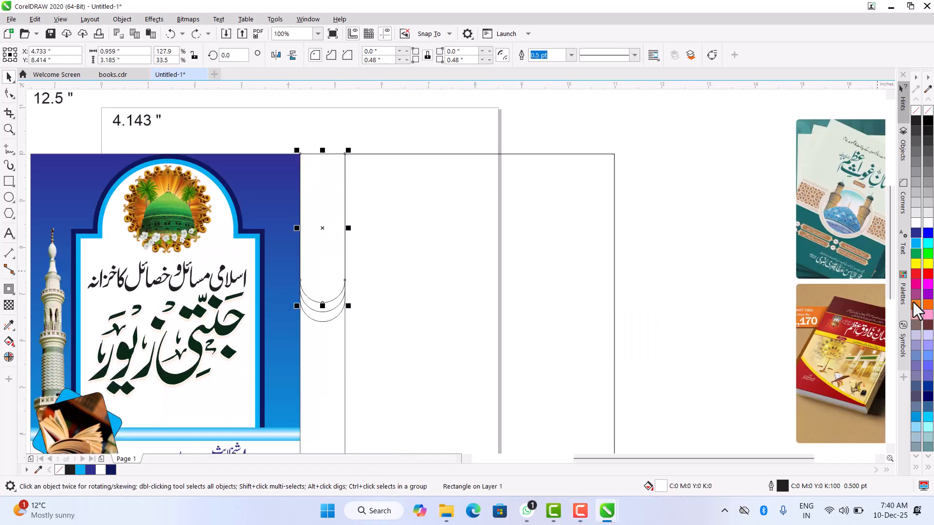
left_click(917, 246)
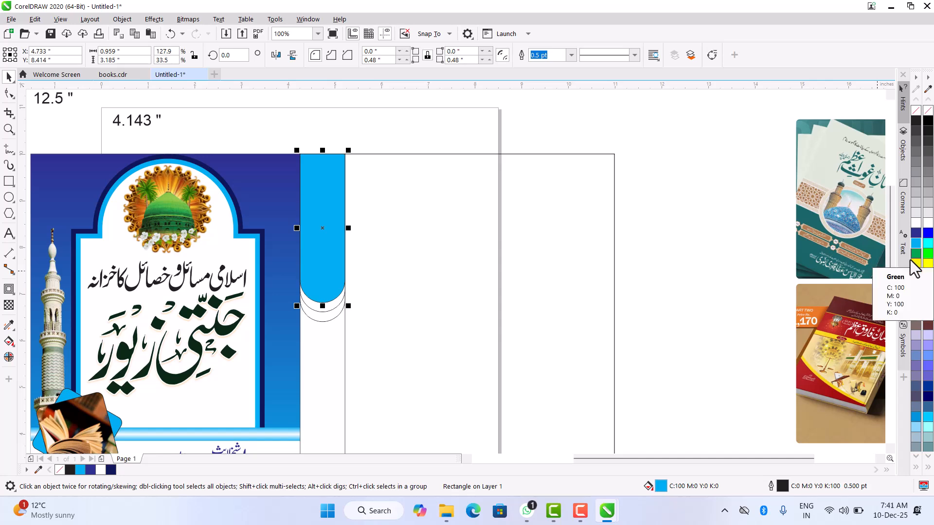
key("shift+F11")
left_click(301, 138)
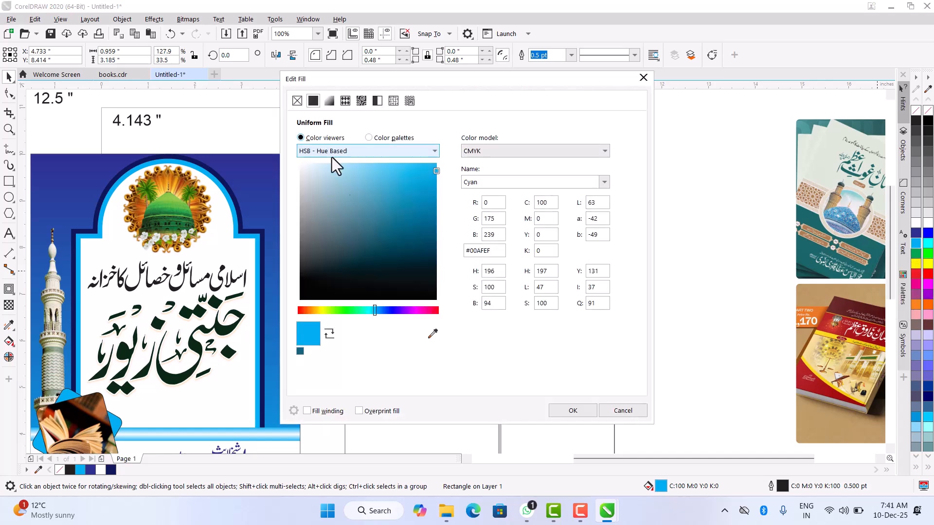
left_click(428, 226)
left_click_drag(425, 81, 547, 97)
left_click_drag(549, 251, 568, 269)
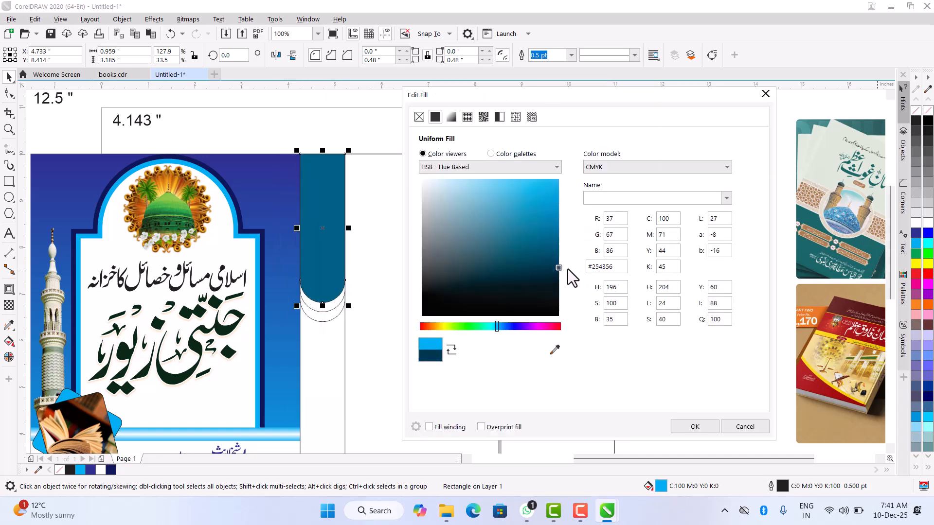
left_click(699, 427)
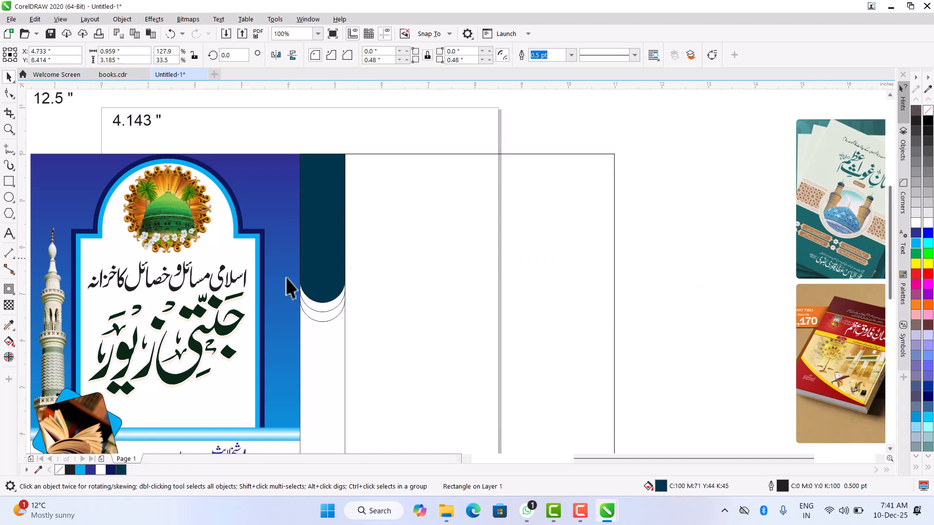
- Copy the left panel background's gradient fill and outline properties onto the middle rounded spine shape
left_click(327, 314)
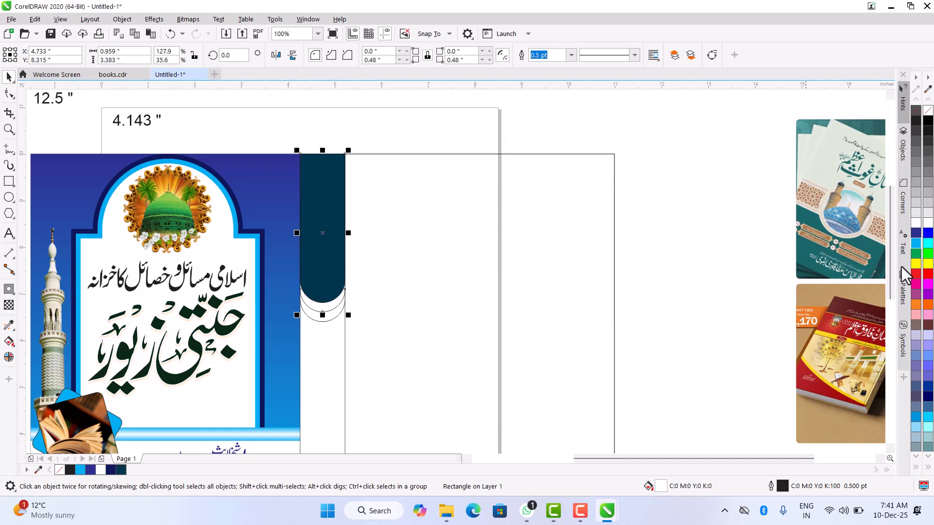
left_click(913, 236)
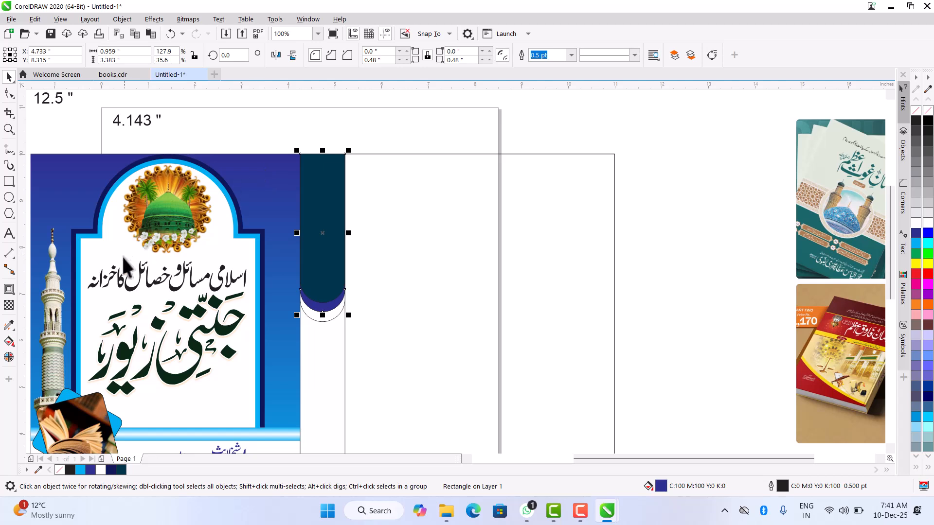
left_click(10, 325)
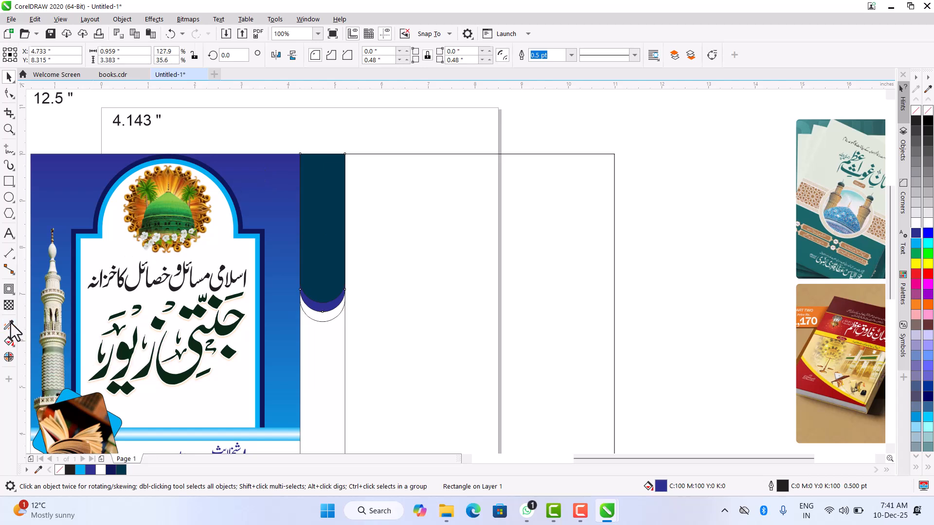
left_click(258, 161)
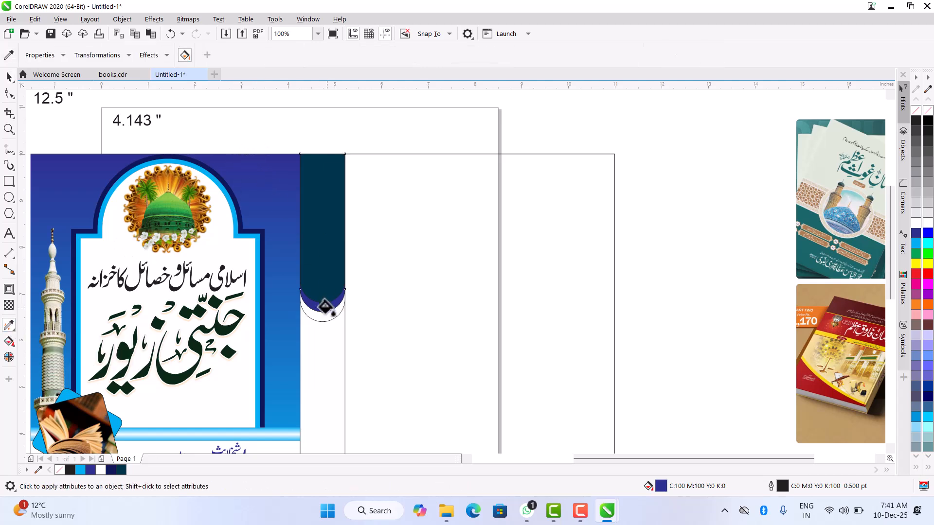
left_click(322, 306)
left_click(8, 78)
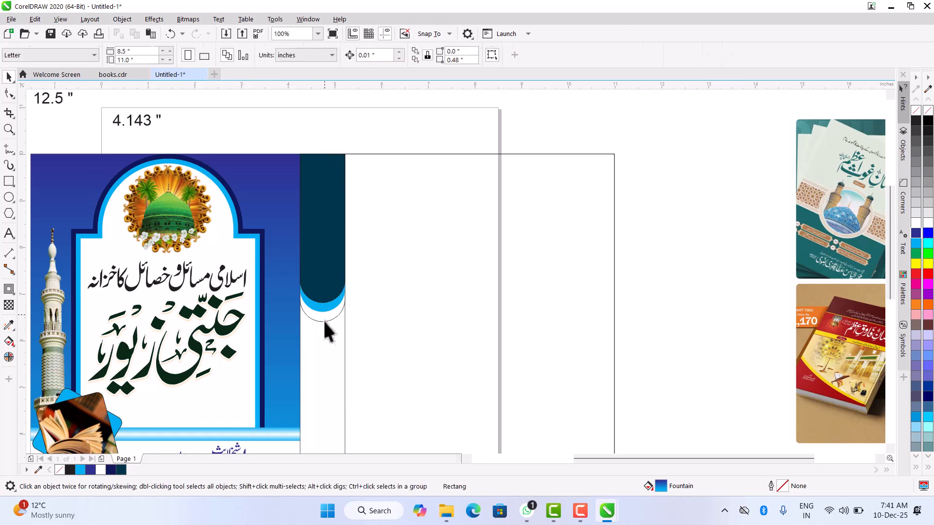
- Copy the dark teal fill of the shortest spine shape onto the longest rounded spine shape
left_click(322, 321)
left_click(319, 318)
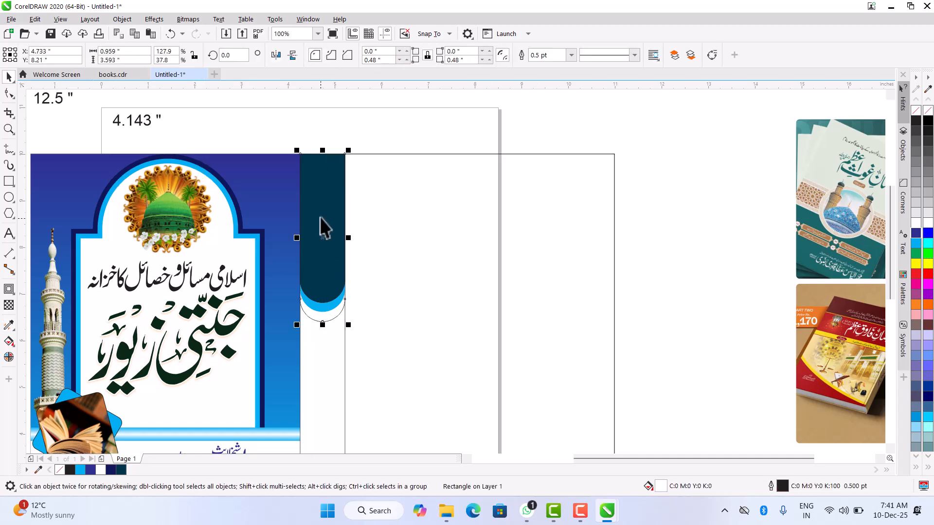
scroll(316, 324, "up", 1)
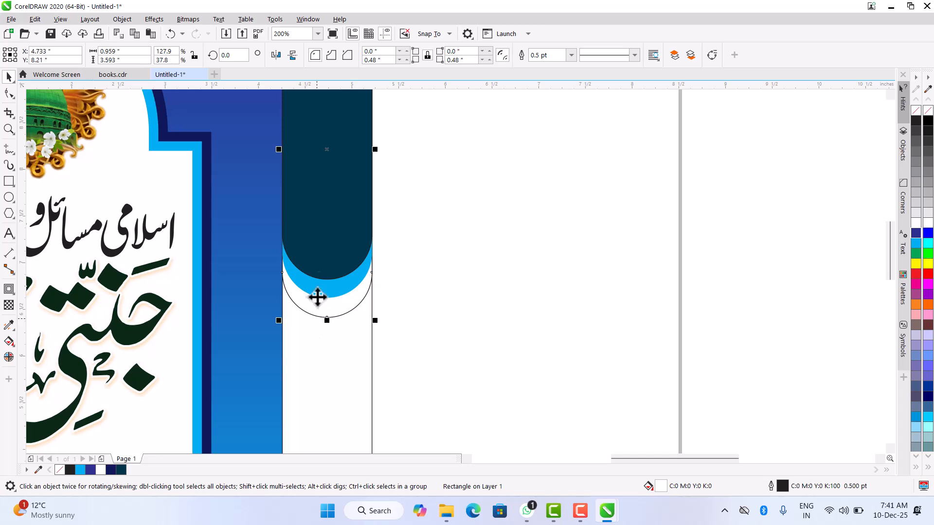
left_click(9, 325)
left_click(316, 193)
left_click(321, 310)
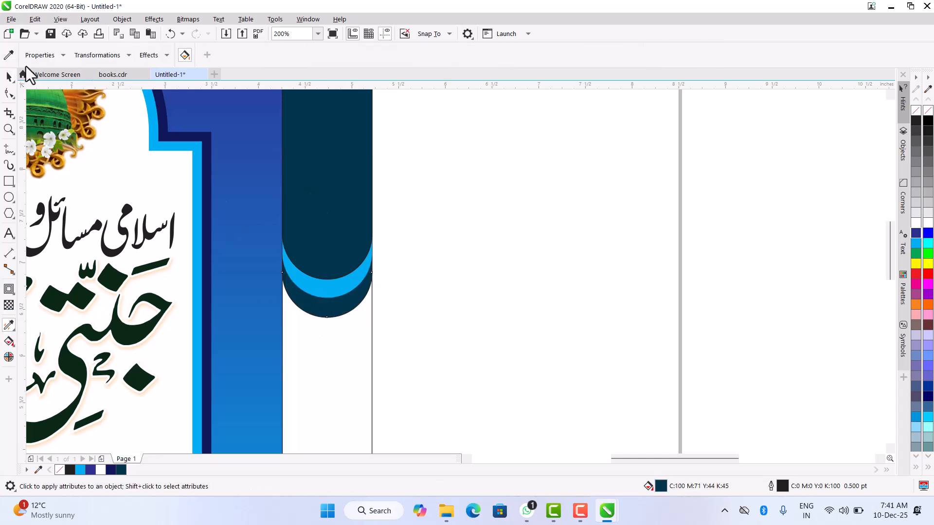
left_click(9, 77)
left_click(331, 304)
- Make a vertically mirrored copy of the three nested spine shapes directly below the originals and group the copy
scroll(327, 296, "down", 1)
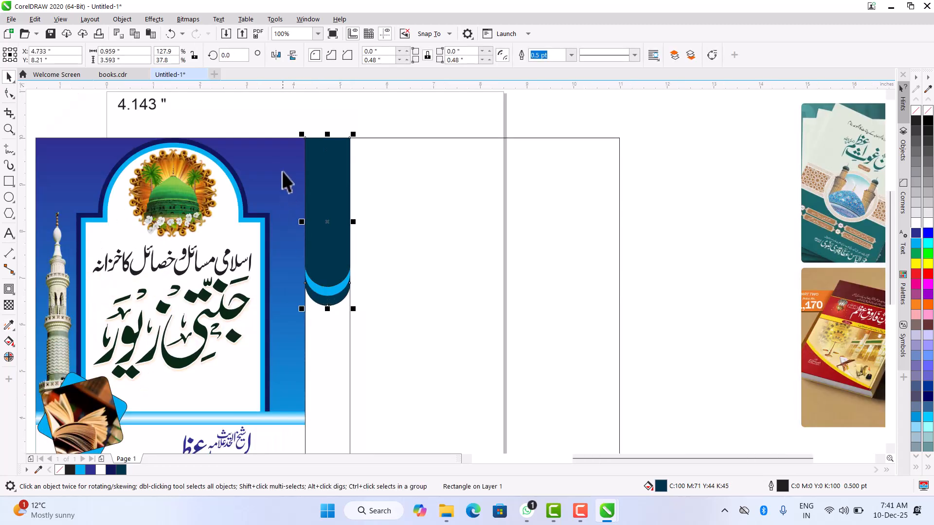
left_click_drag(279, 129, 408, 335)
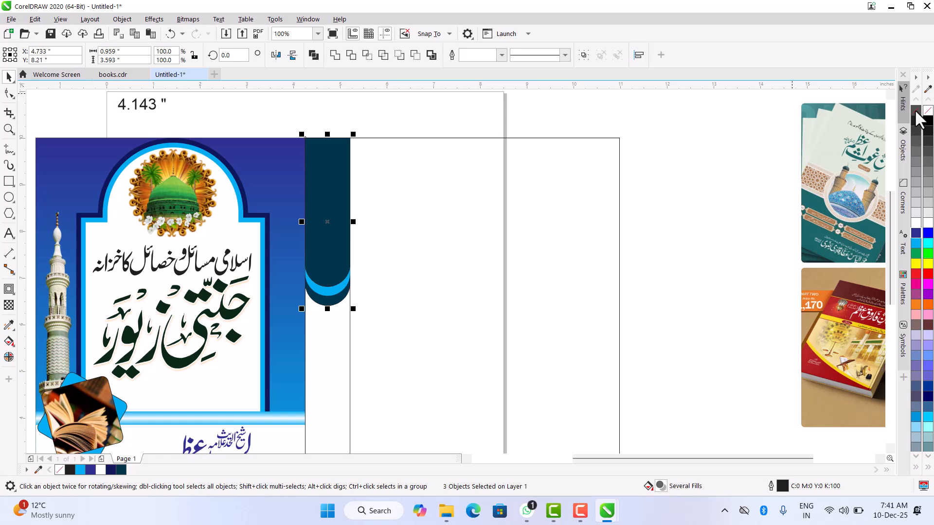
scroll(484, 121, "down", 1)
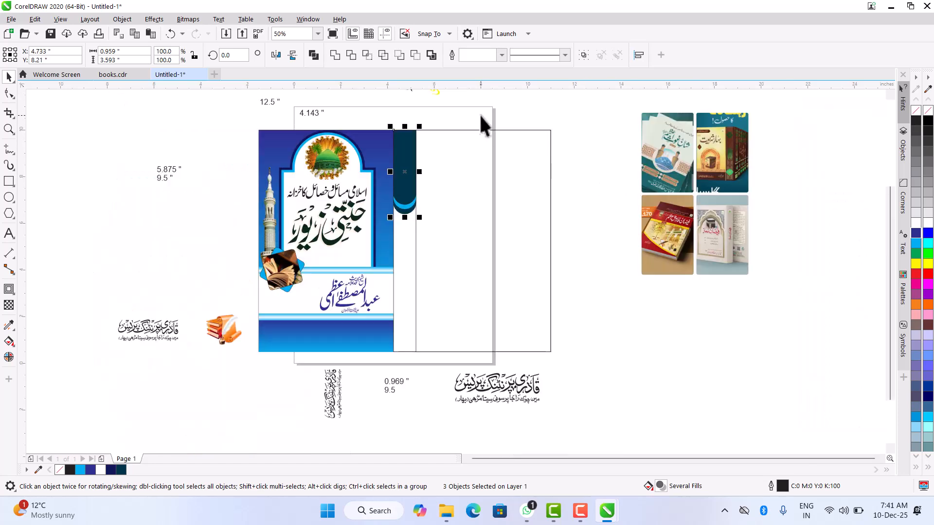
left_click(406, 255)
left_click_drag(379, 104, 443, 227)
left_click_drag(404, 123, 414, 234)
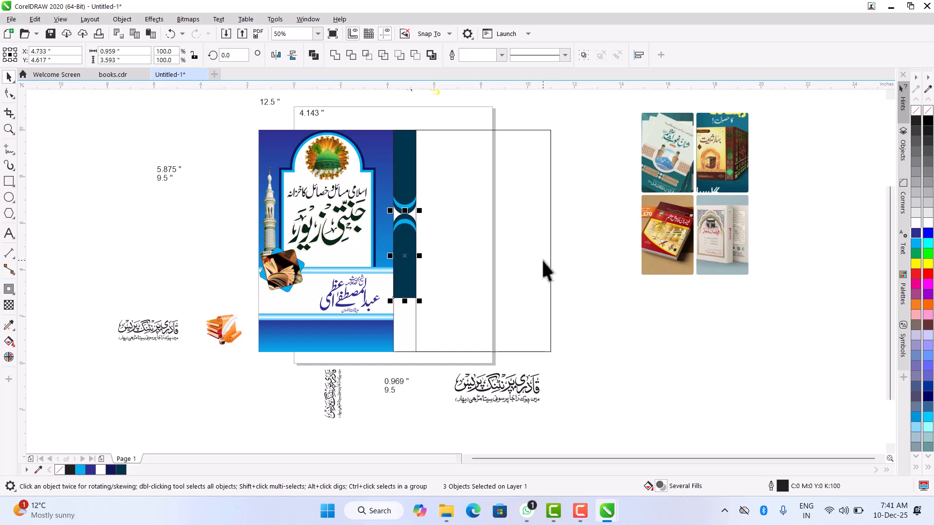
key("ctrl+g")
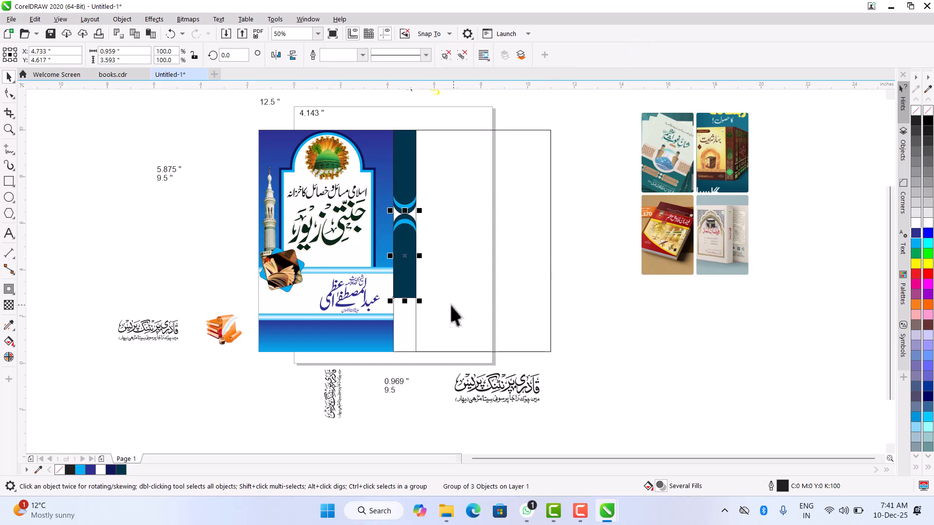
- Align the mirrored spine group with the lower edge of the full-height spine rectangle
left_click(402, 323, "shift")
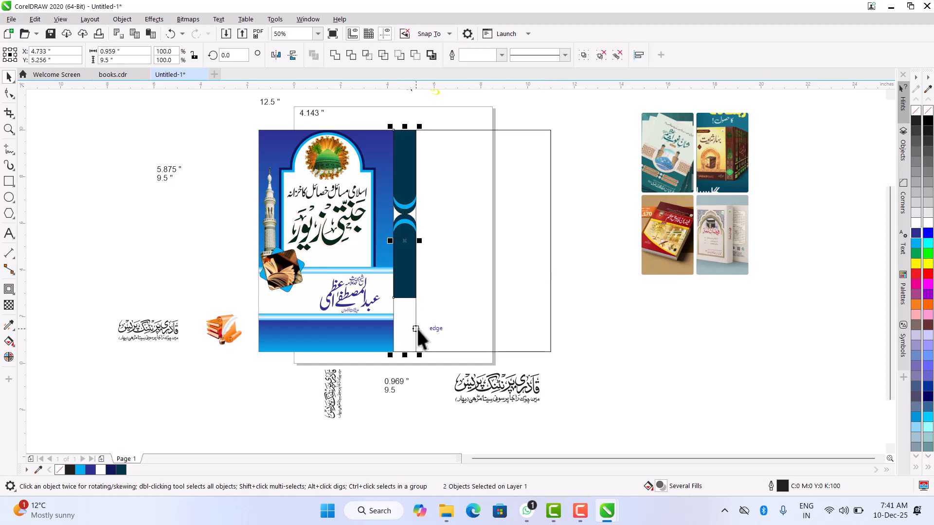
key("b")
left_click(641, 315)
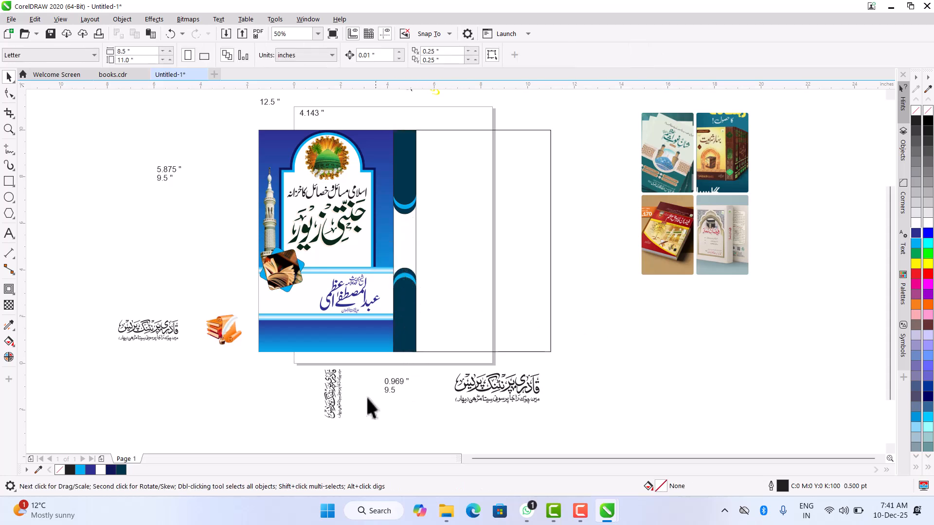
- Center the vertical publisher calligraphy horizontally and vertically on the lower dark teal spine group
left_click(340, 379)
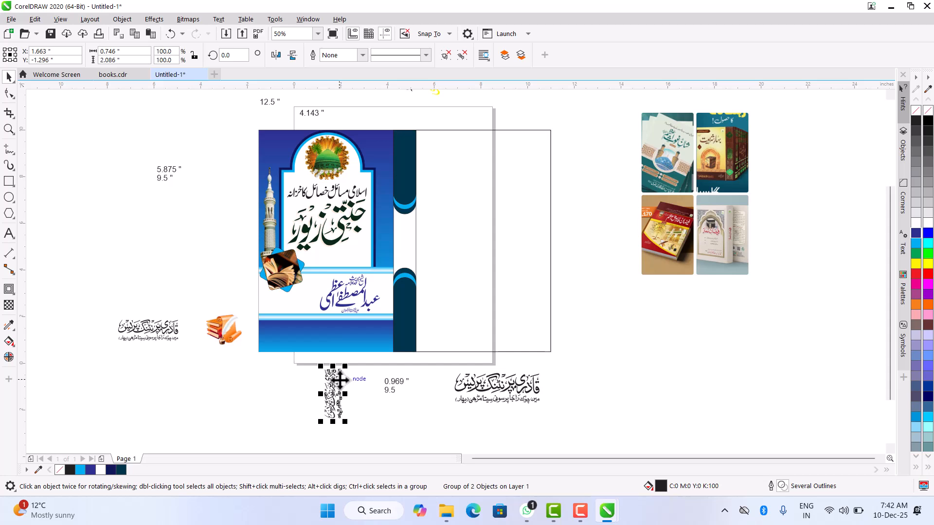
left_click(404, 339, "shift")
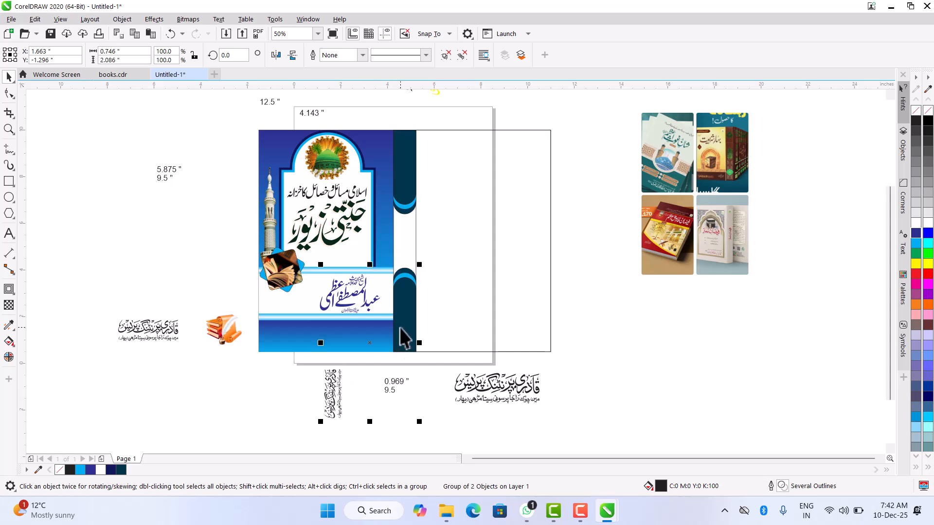
key("c")
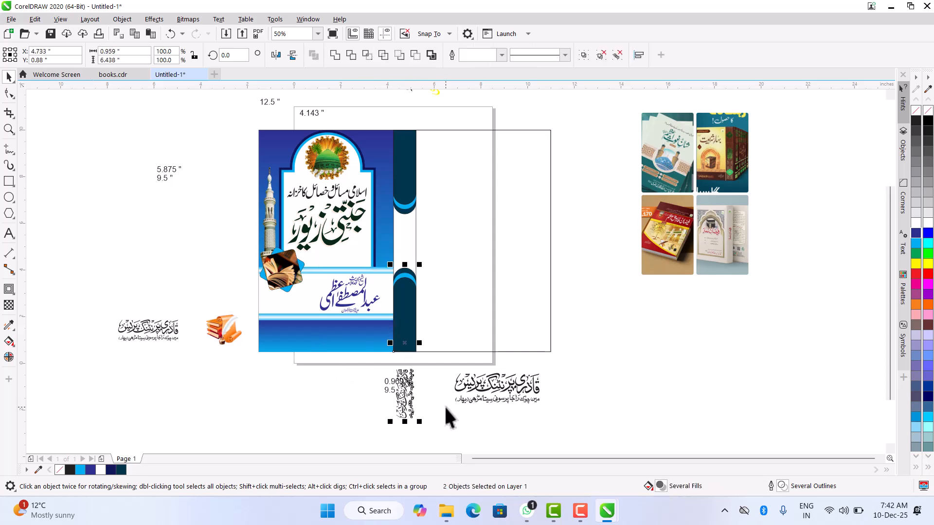
key("e")
key("Escape")
scroll(407, 317, "up", 1)
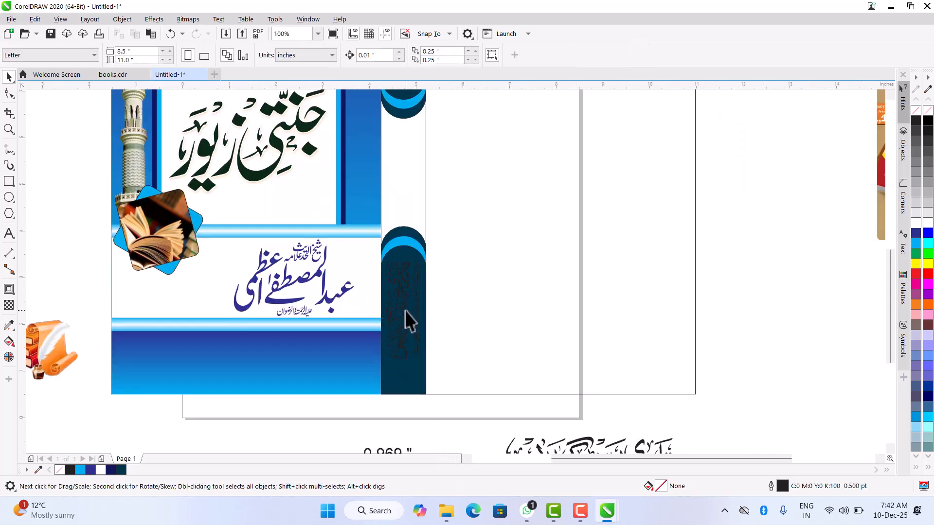
- Move the vertical publisher calligraphy down within the lower dark teal spine shape, to Y about 1.84 inches, and fill it white
left_click_drag(404, 305, 406, 325)
left_click(915, 223)
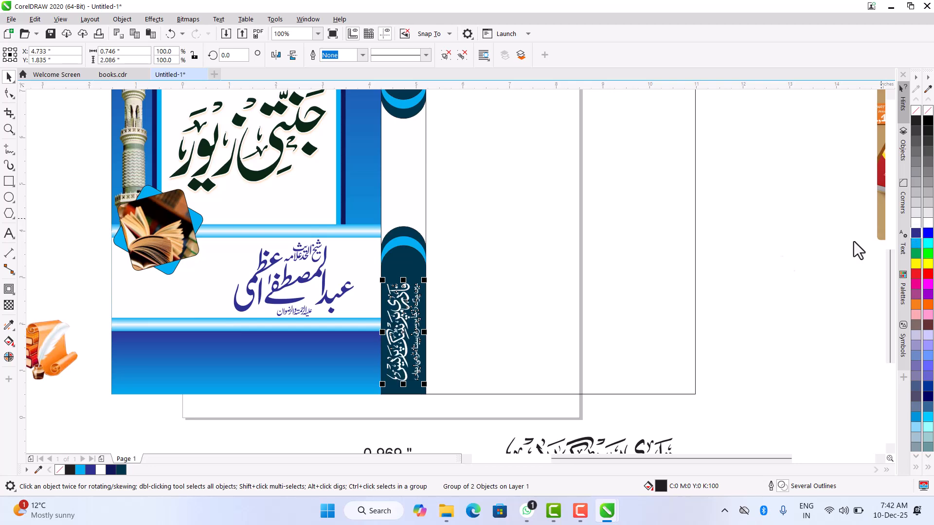
- Move the black vertical title calligraphy straight down onto the upper dark teal spine shape, at Y about 8.79 inches, and fill it white
scroll(525, 302, "down", 1)
scroll(433, 185, "down", 1)
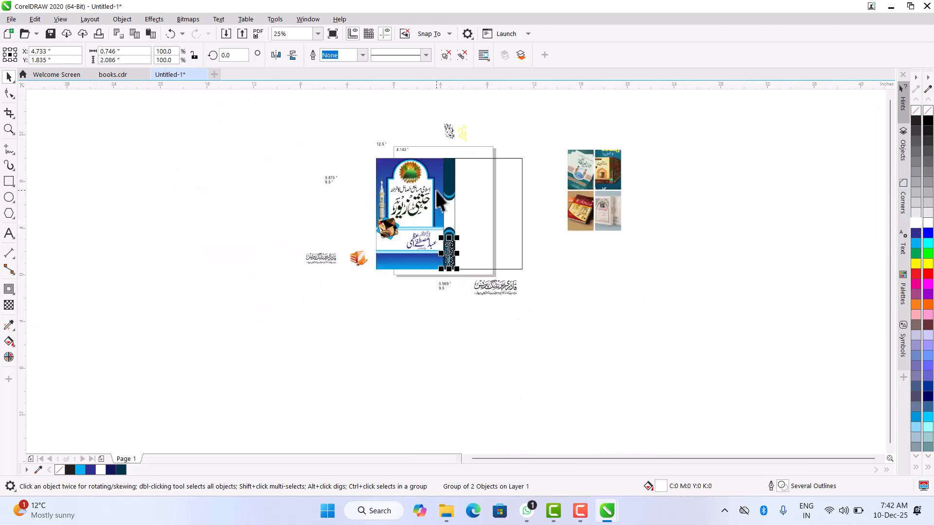
left_click(447, 128)
scroll(448, 129, "up", 1)
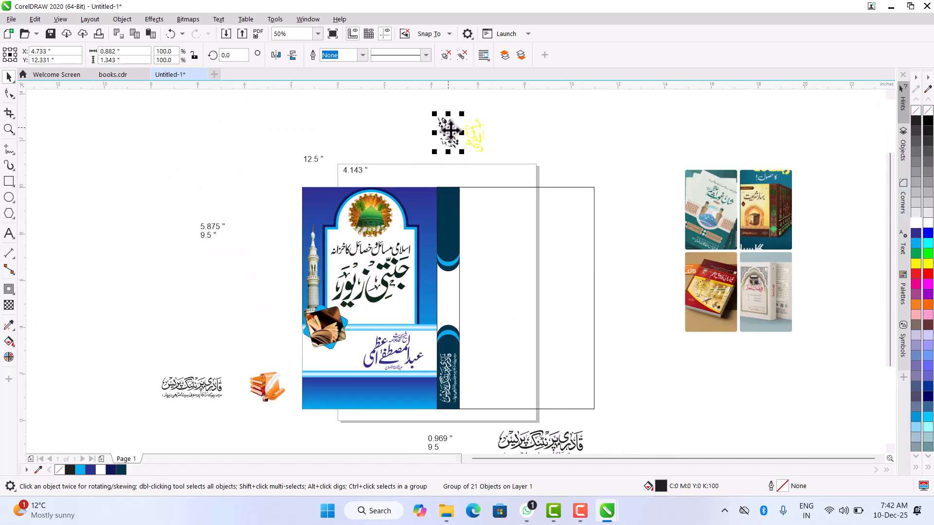
left_click_drag(450, 130, 454, 159)
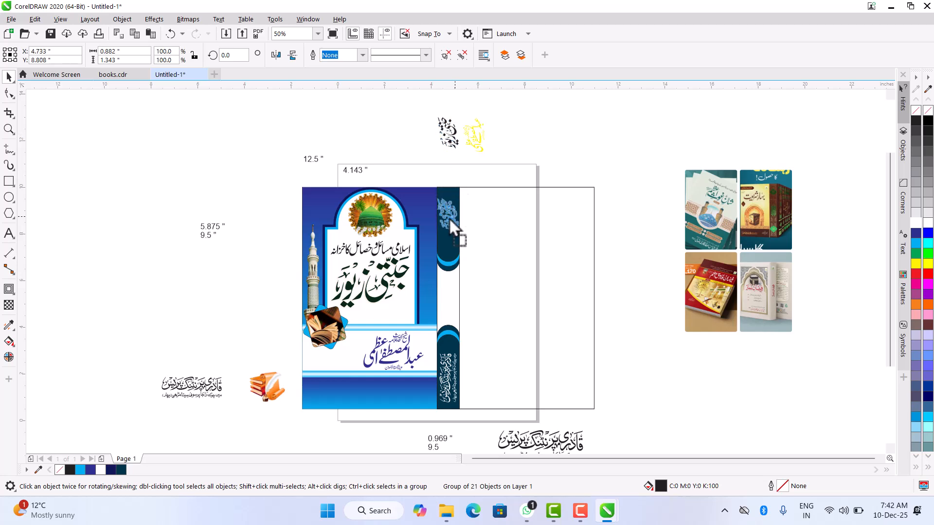
left_click_drag(450, 219, 449, 220)
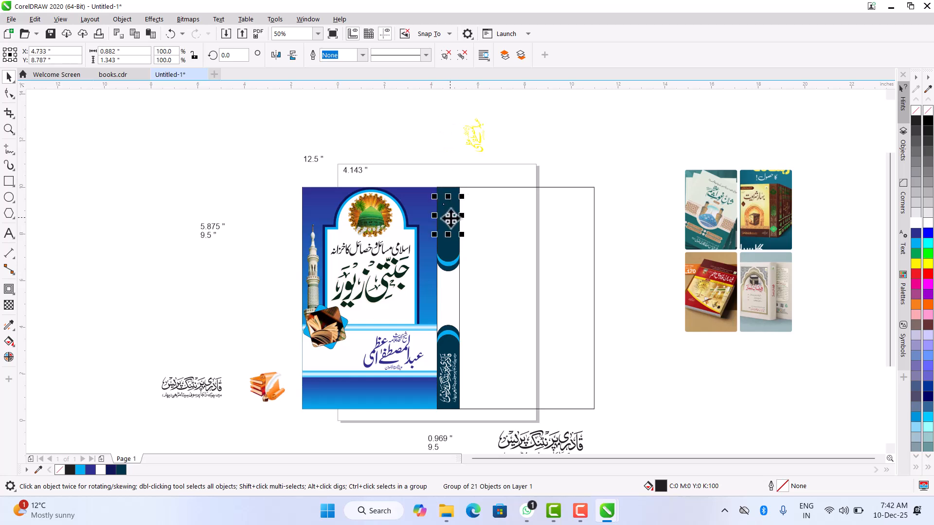
left_click(915, 223)
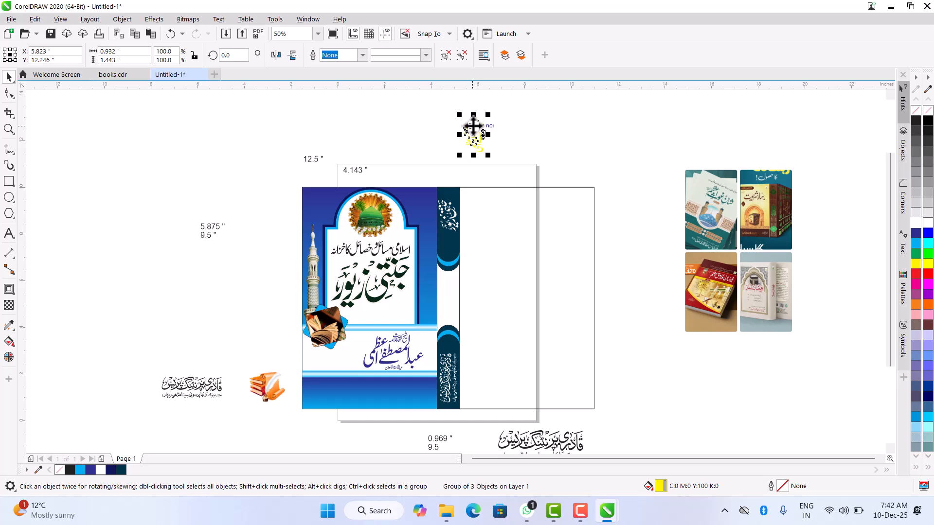
- Fill the full-height spine rectangle with a uniform dark navy blue, #2F3265
left_click(445, 287)
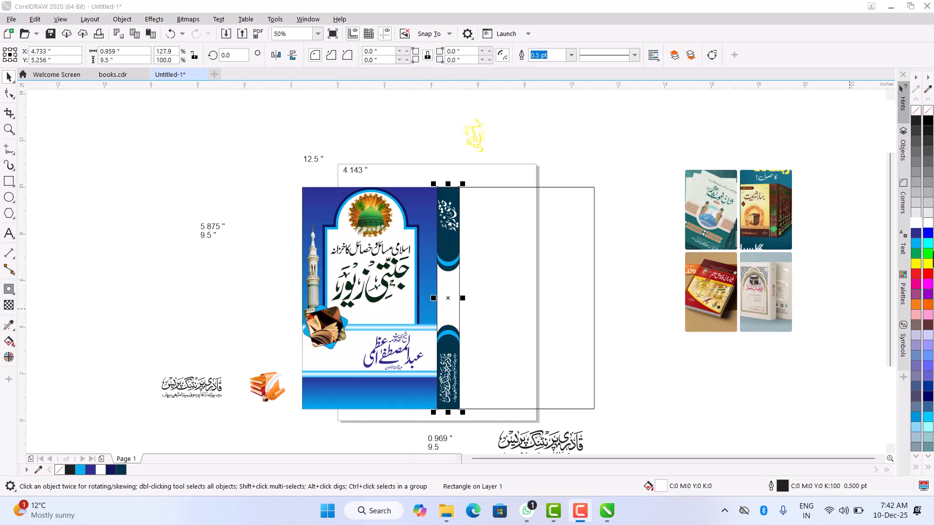
left_click(916, 232)
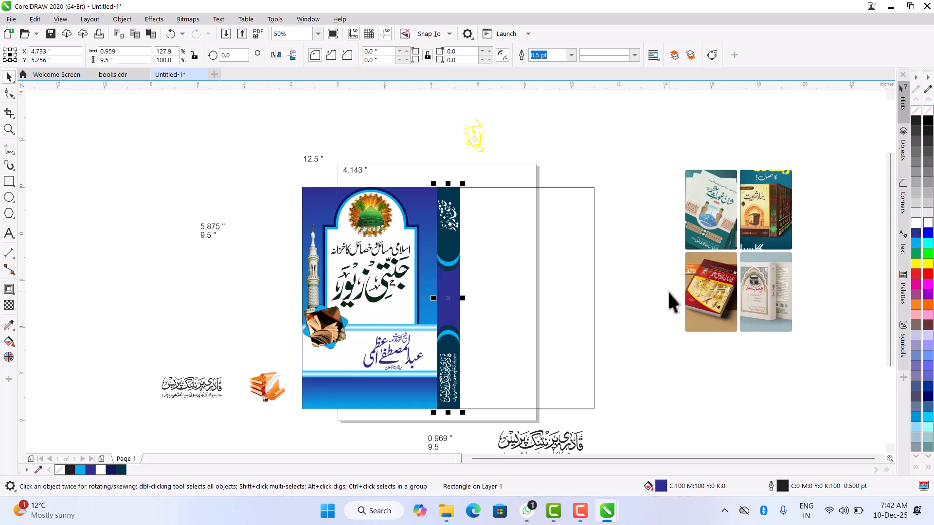
key("shift+F11")
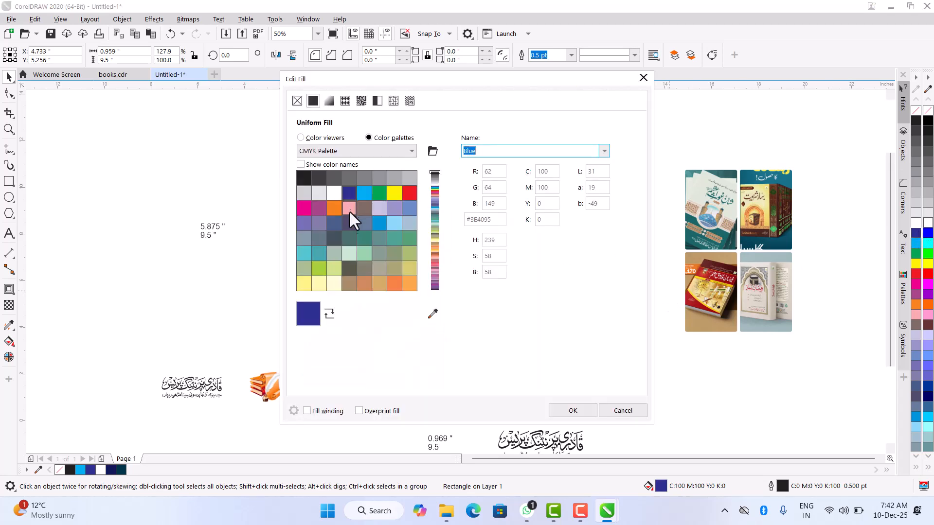
left_click_drag(352, 78, 589, 90)
left_click(538, 149)
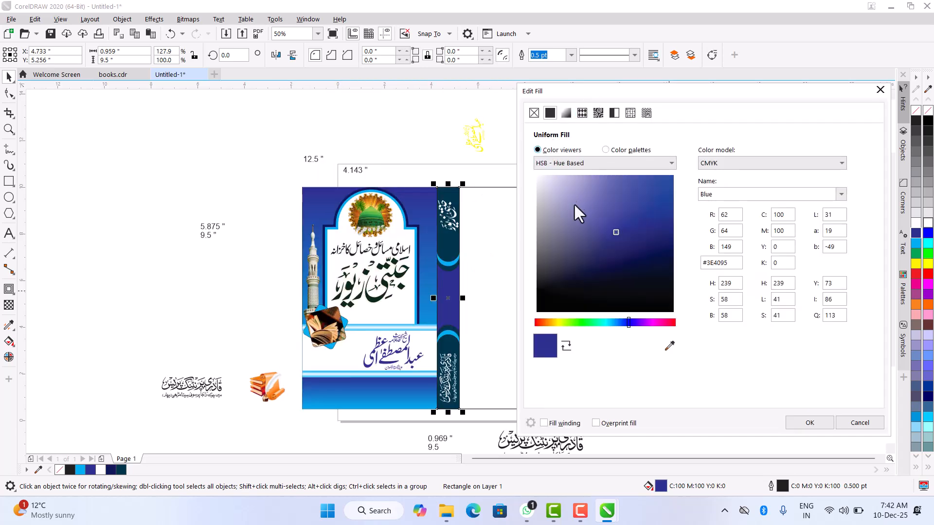
left_click_drag(660, 245, 681, 246)
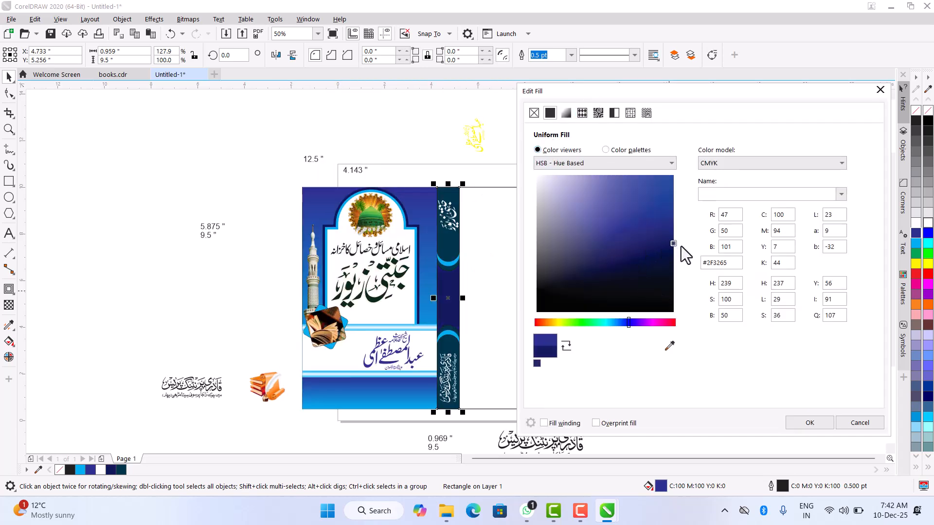
left_click(811, 423)
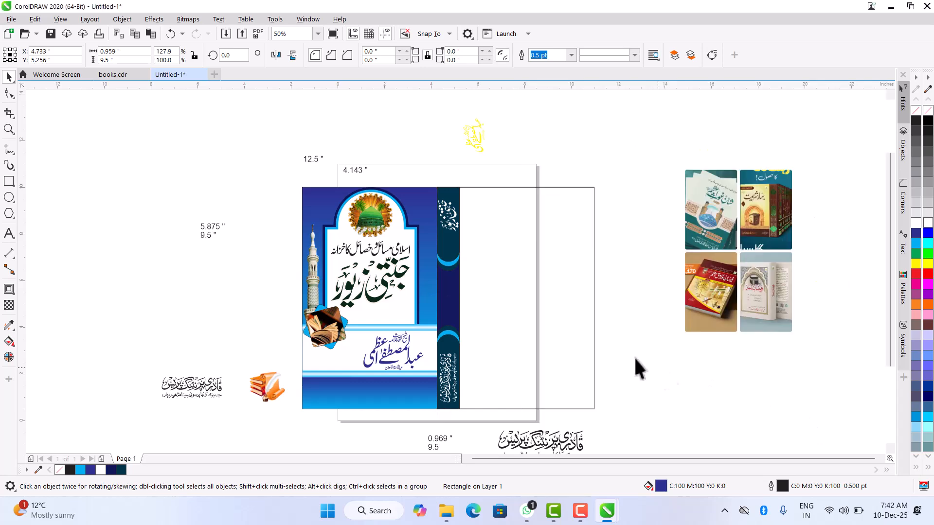
- Center the yellow vertical author calligraphy horizontally and vertically on the full-height spine rectangle
left_click(446, 122)
left_click(469, 129)
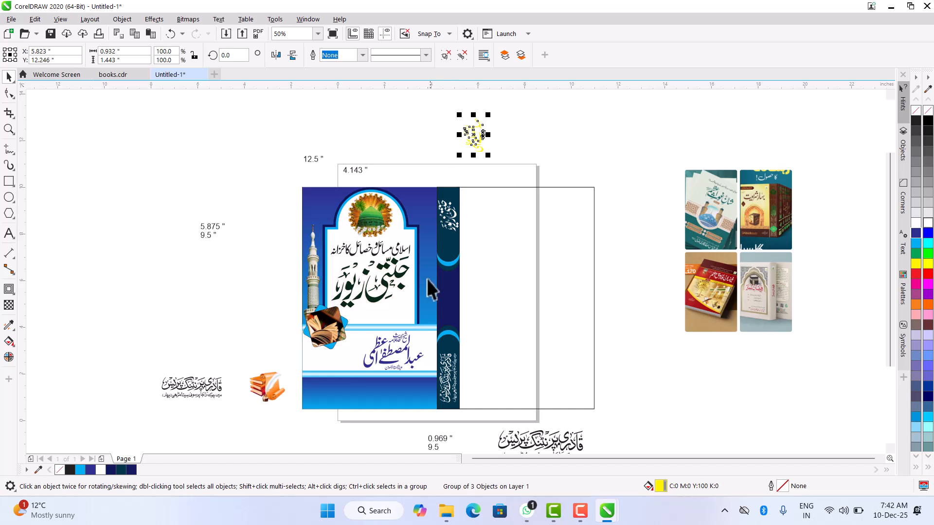
left_click(447, 304, "shift")
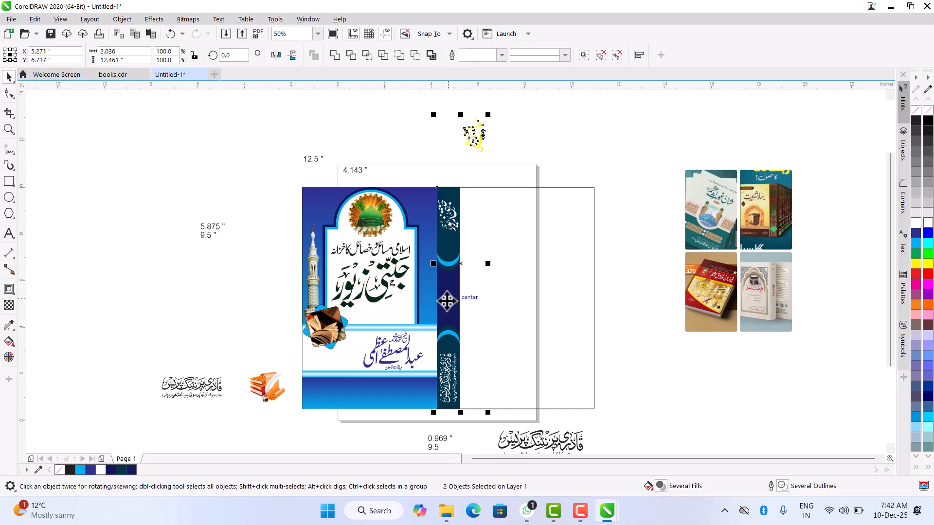
key("c")
left_click(508, 152)
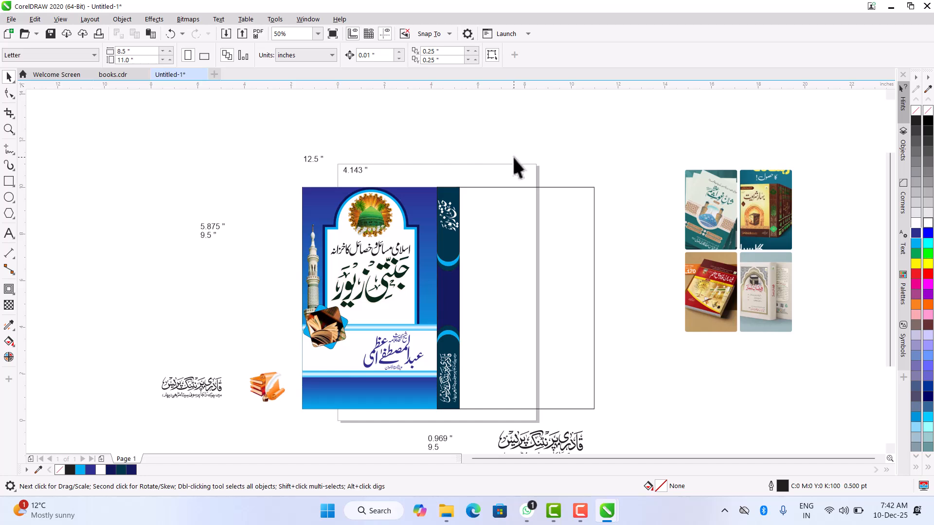
- Undo the author calligraphy's vertical centering, bring the calligraphy to the front, and center it vertically on the navy spine rectangle again
key("ctrl+z")
left_click_drag(410, 105, 517, 180)
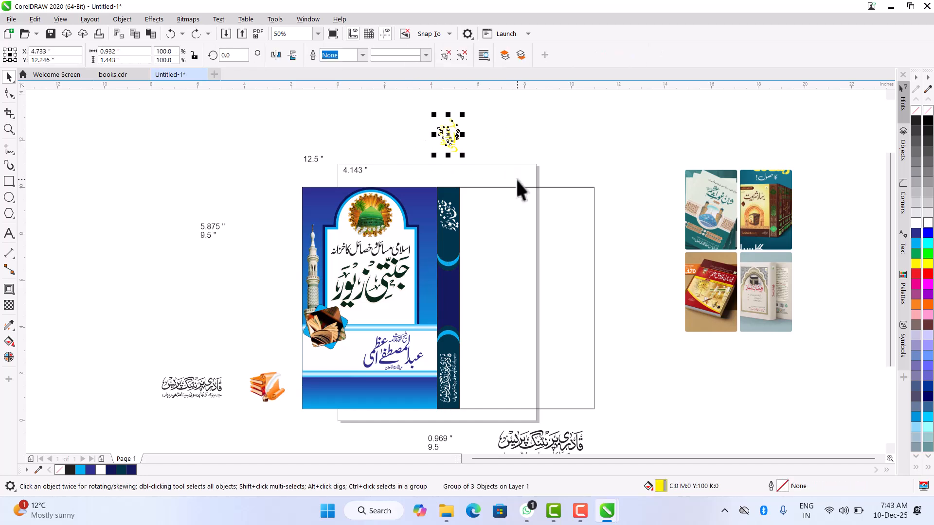
key("shift+Page_Up")
left_click(453, 292, "shift")
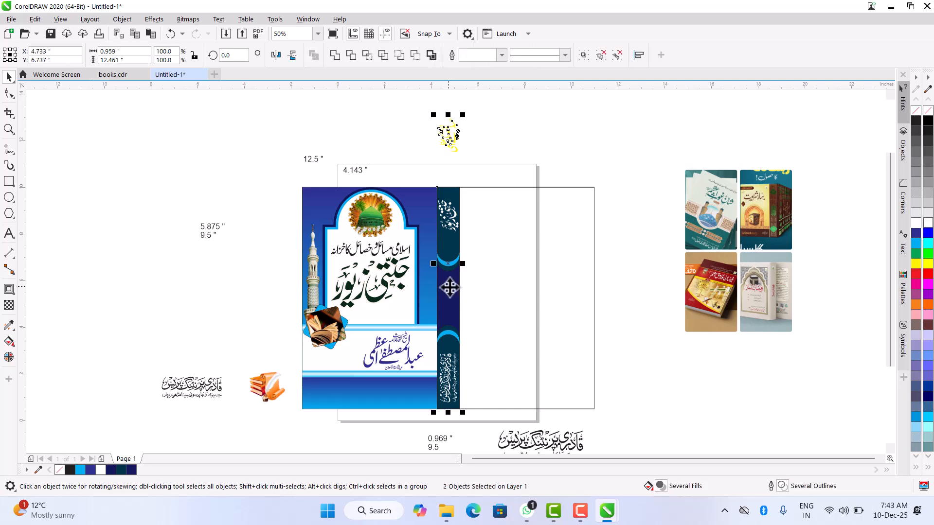
key("e")
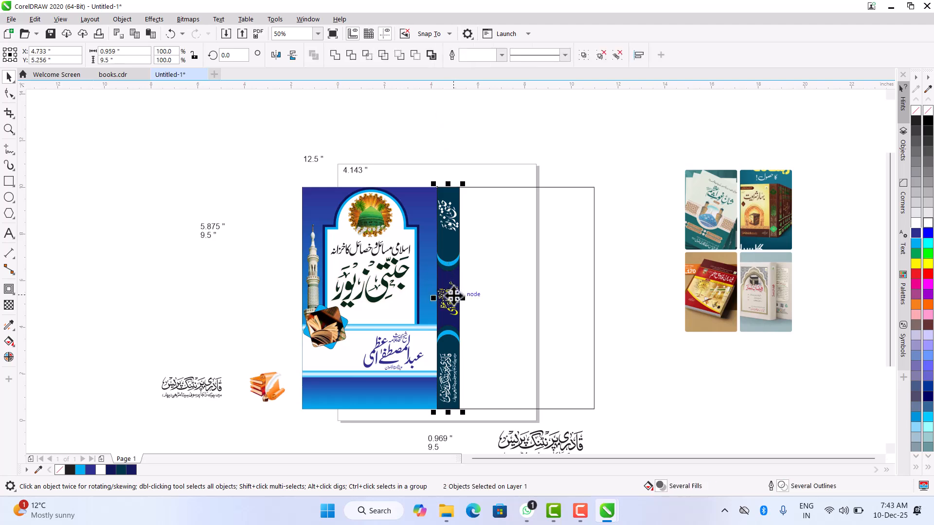
left_click(533, 147)
- Shift the white title calligraphy slightly down on the upper teal spine shape, to Y about 8.58 inches, and deselect it
scroll(457, 214, "up", 4)
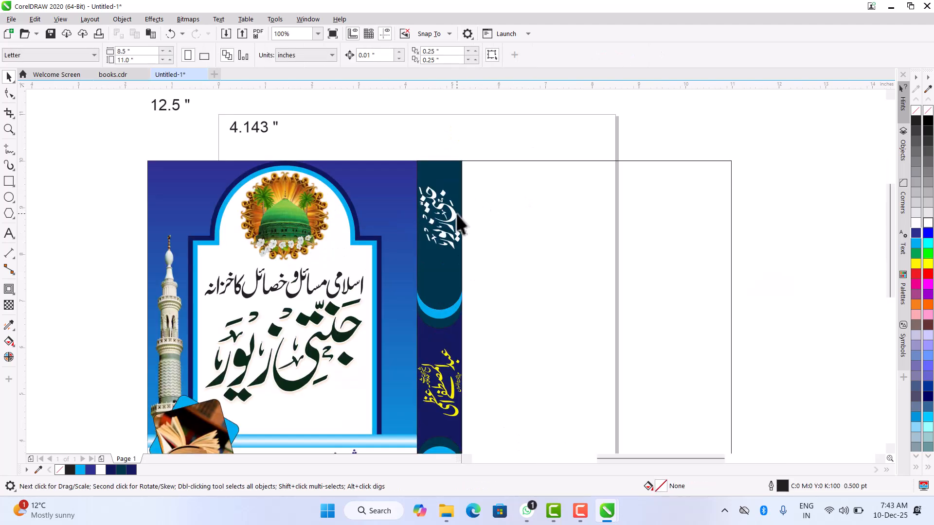
left_click(456, 215)
left_click_drag(456, 235, 457, 235)
scroll(438, 277, "down", 4)
scroll(439, 270, "up", 2)
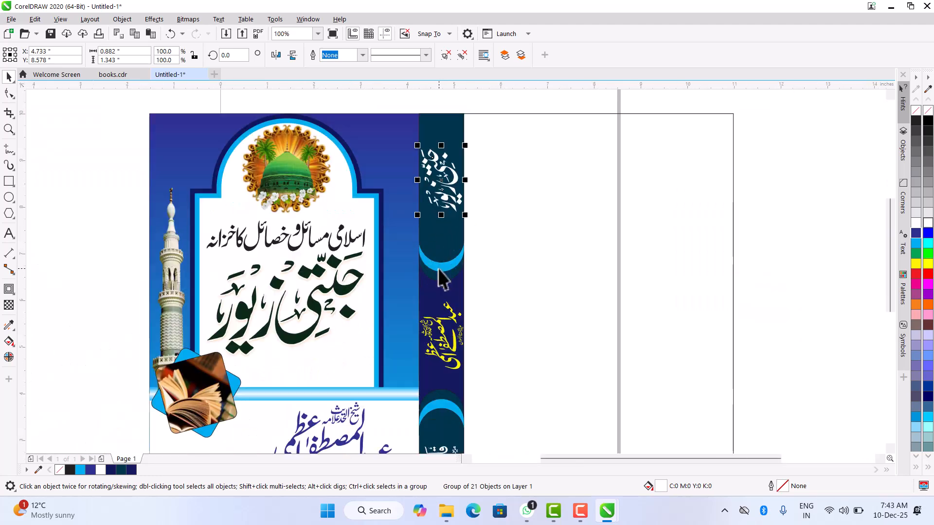
scroll(439, 271, "down", 4)
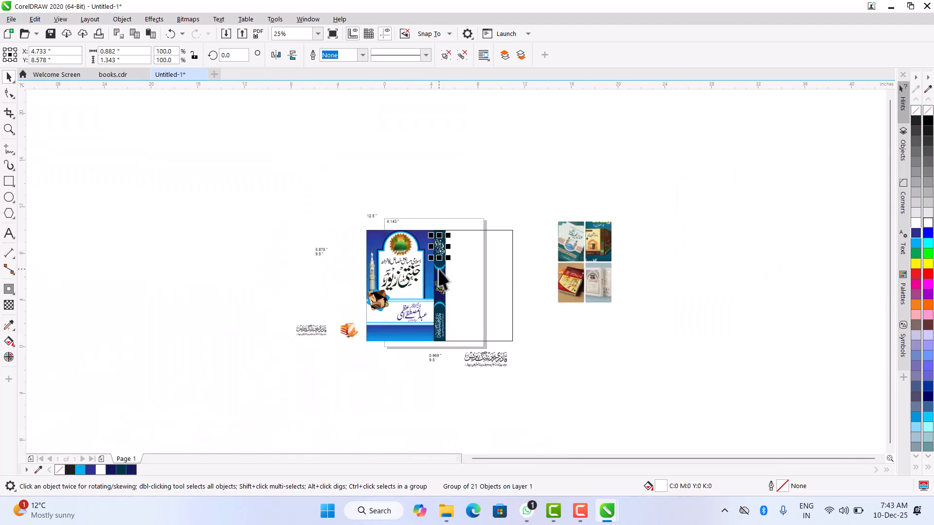
left_click(439, 382)
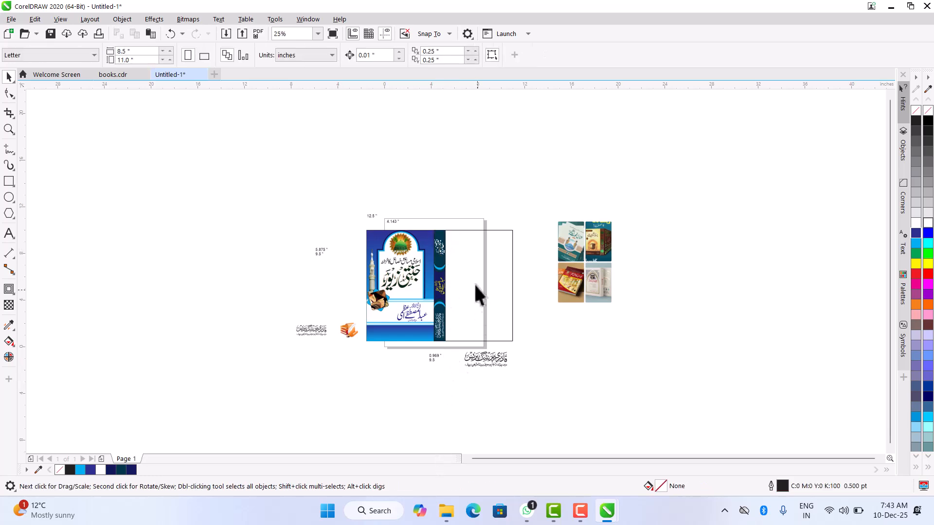
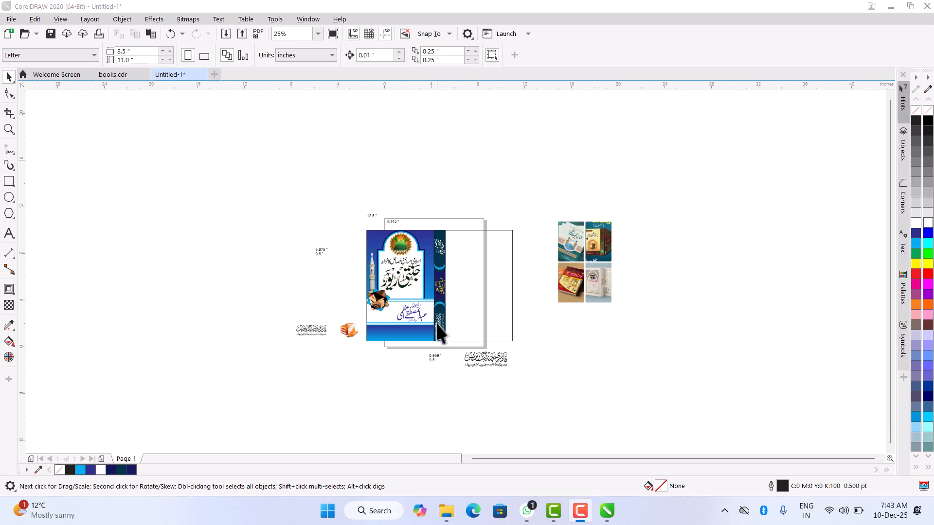
- Move the smaller black publisher calligraphy onto the front cover's bottom band, at X about 0.64 and Y about 1.10 inches, and color it white
left_click(306, 332)
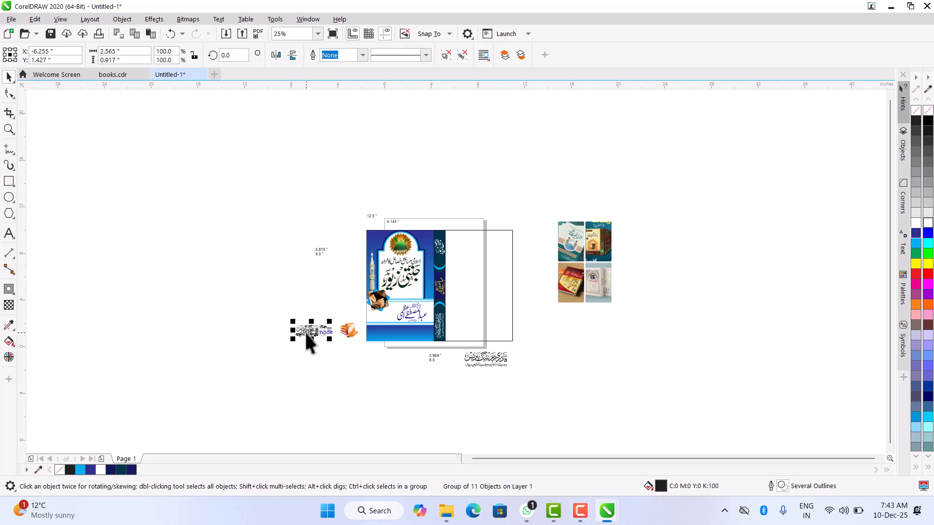
scroll(311, 328, "up", 2)
left_click_drag(309, 324, 559, 331)
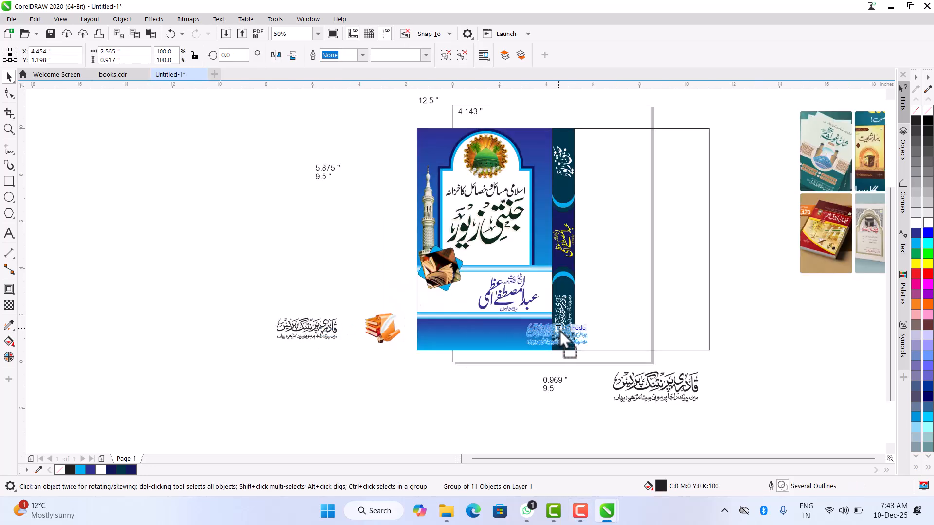
left_click_drag(471, 333, 471, 334)
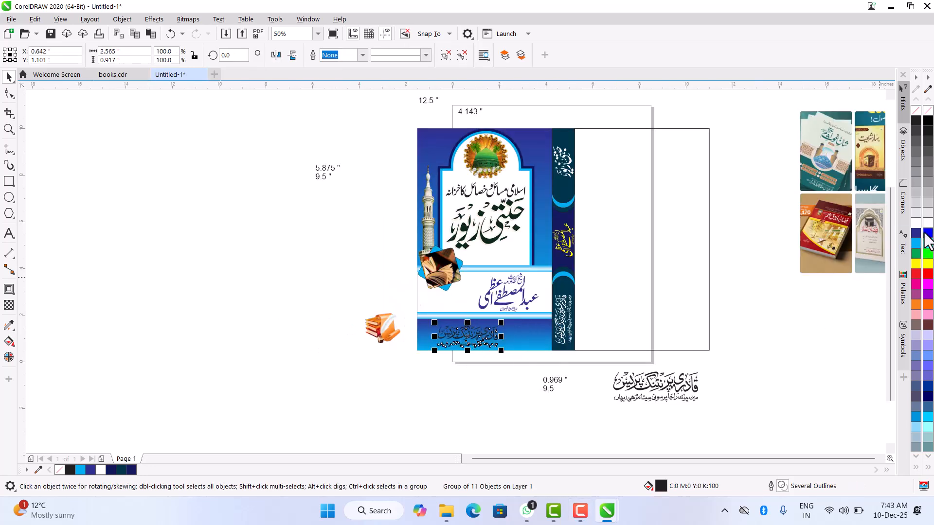
left_click(916, 263)
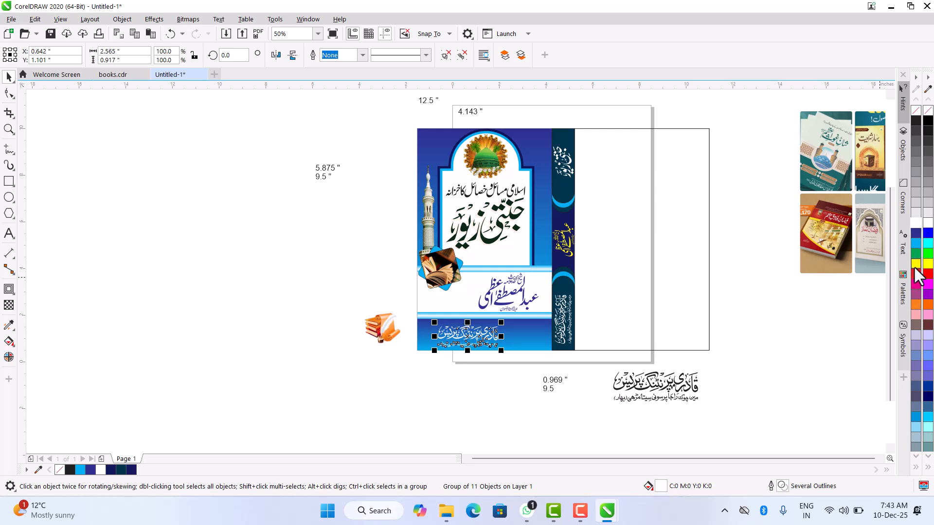
left_click(916, 223)
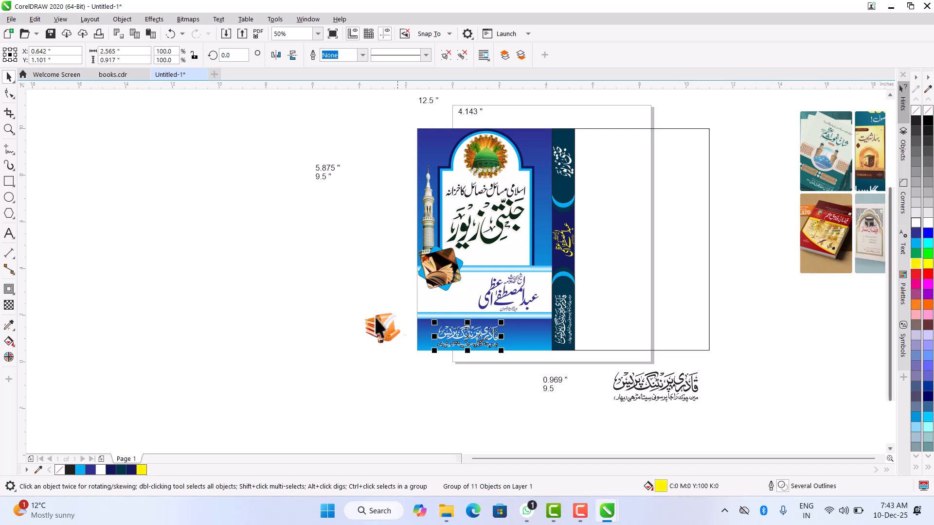
- Place the books-and-quill picture at the right end of the front cover's bottom band and move the publisher calligraphy beside it, to X about 1.24 inches
left_click(387, 325)
left_click_drag(384, 327, 528, 333)
scroll(527, 333, "up", 6)
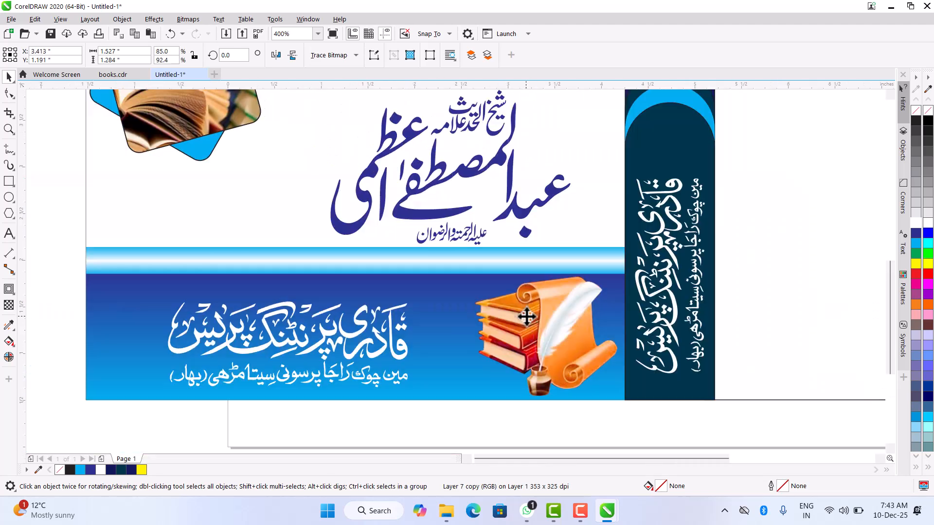
scroll(527, 317, "down", 4)
left_click(456, 334)
left_click_drag(457, 335, 484, 340)
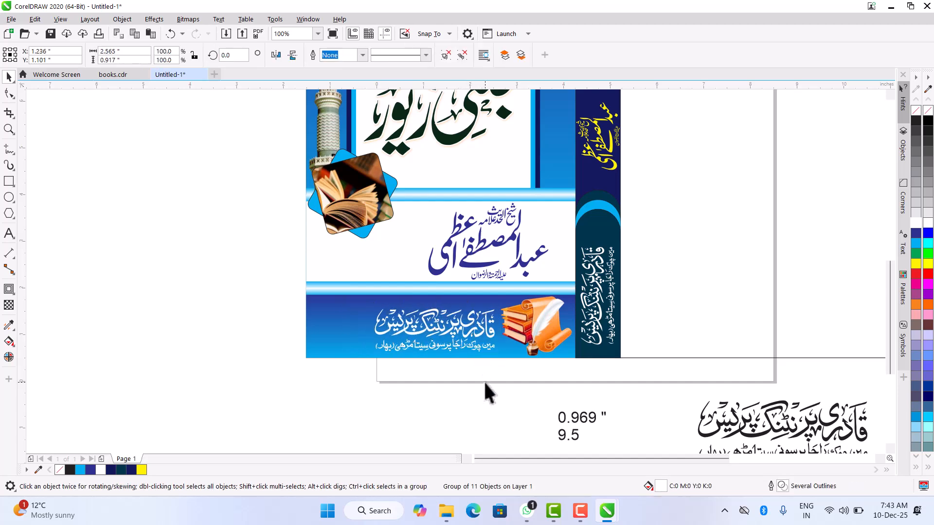
left_click(483, 380)
- Apply a vertical linear fountain fill to the empty back cover rectangle, running from its top edge to its bottom edge
scroll(483, 380, "down", 2)
left_click(640, 257)
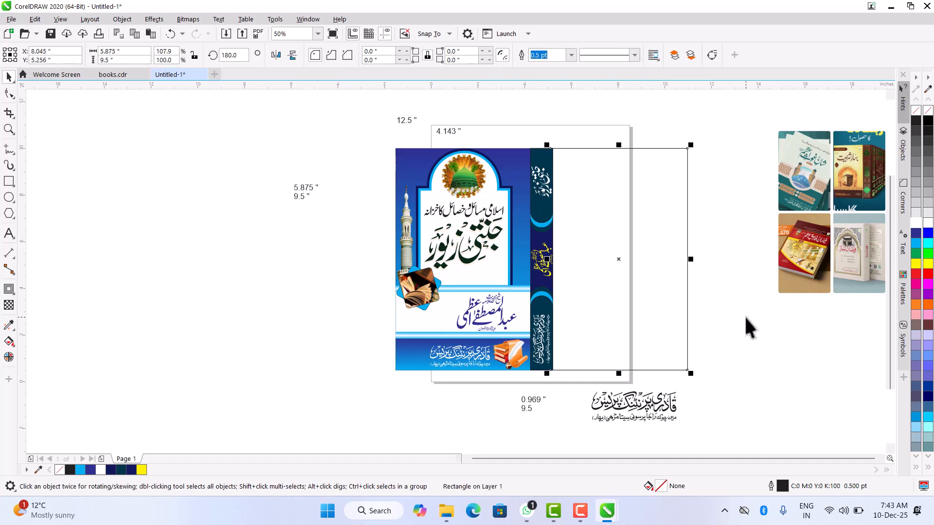
key("g")
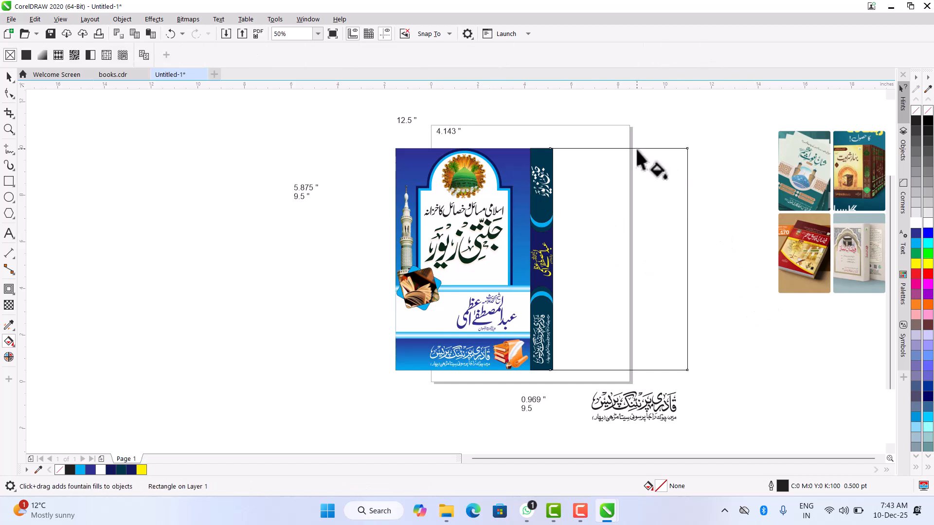
left_click_drag(624, 145, 624, 371)
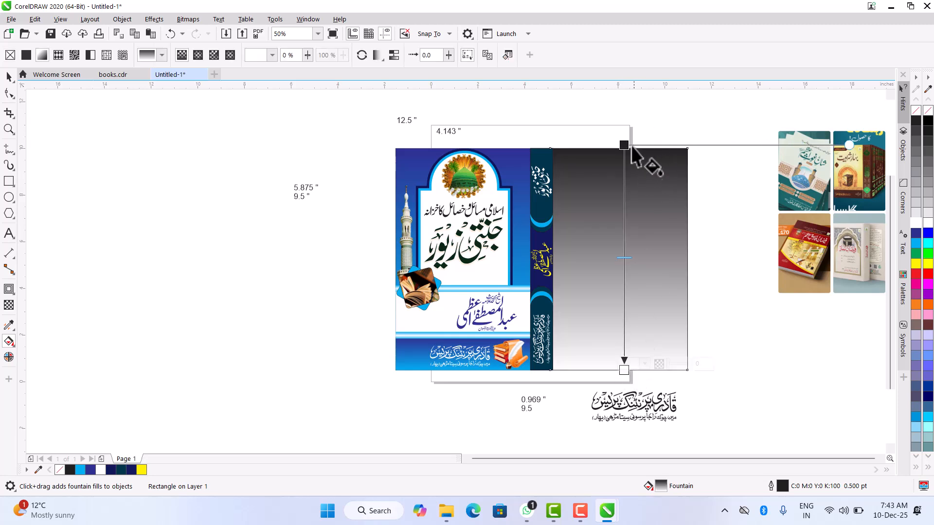
left_click_drag(624, 145, 624, 148)
- Color the back cover gradient light cyan blue at its top end and dark violet blue at its bottom end, and deselect it
left_click(916, 244)
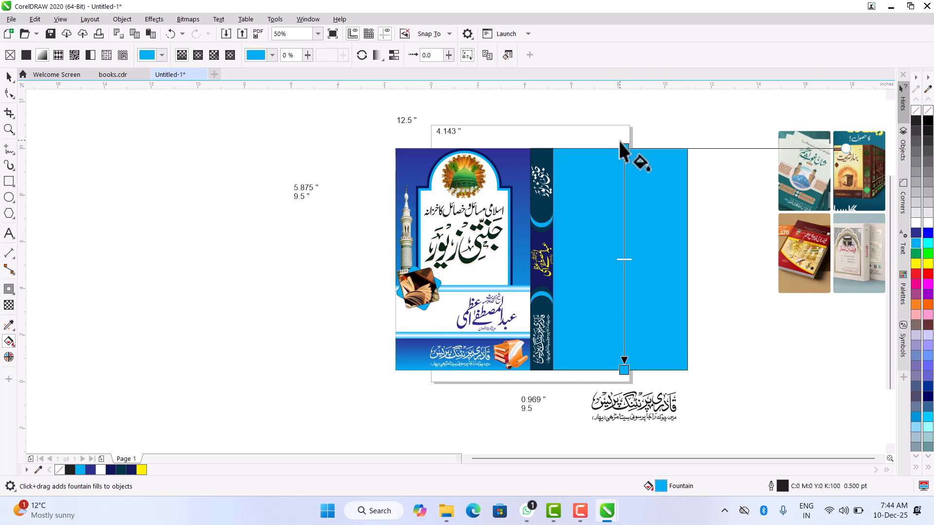
left_click(624, 368)
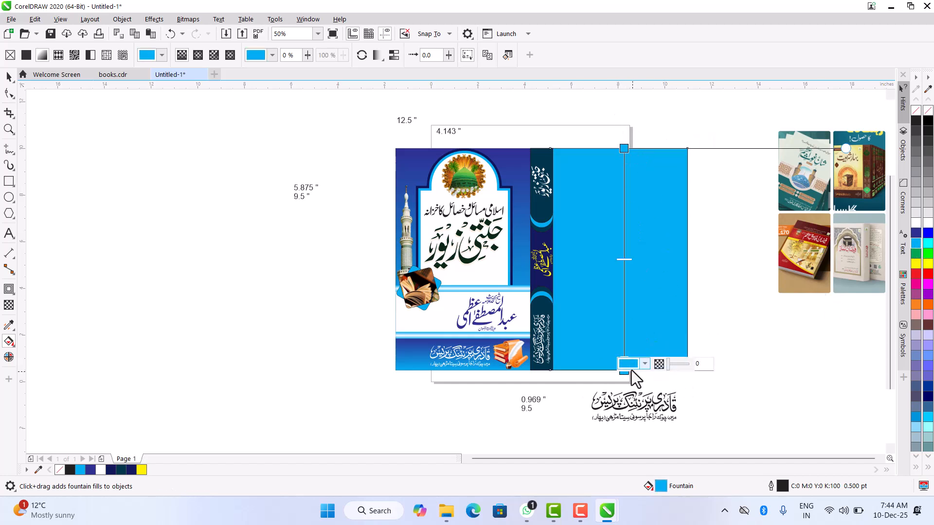
left_click(916, 233)
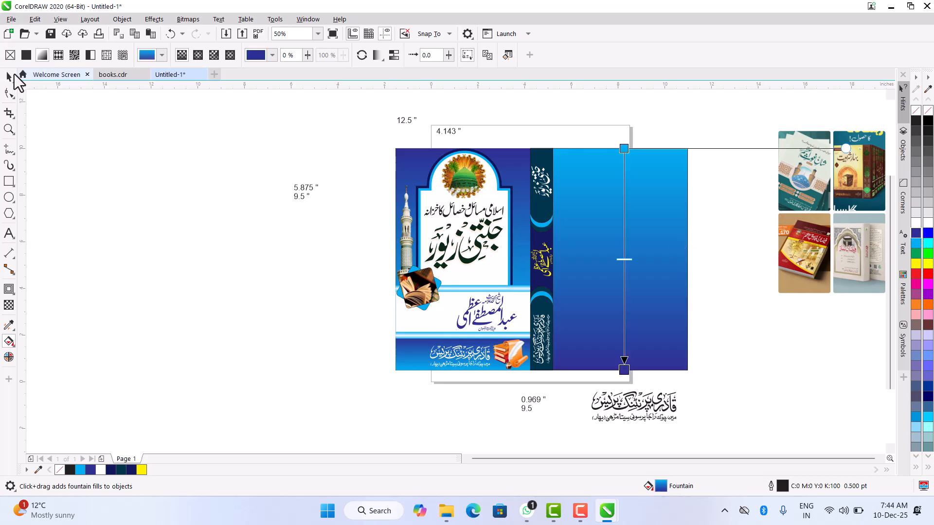
left_click(9, 76)
left_click(734, 250)
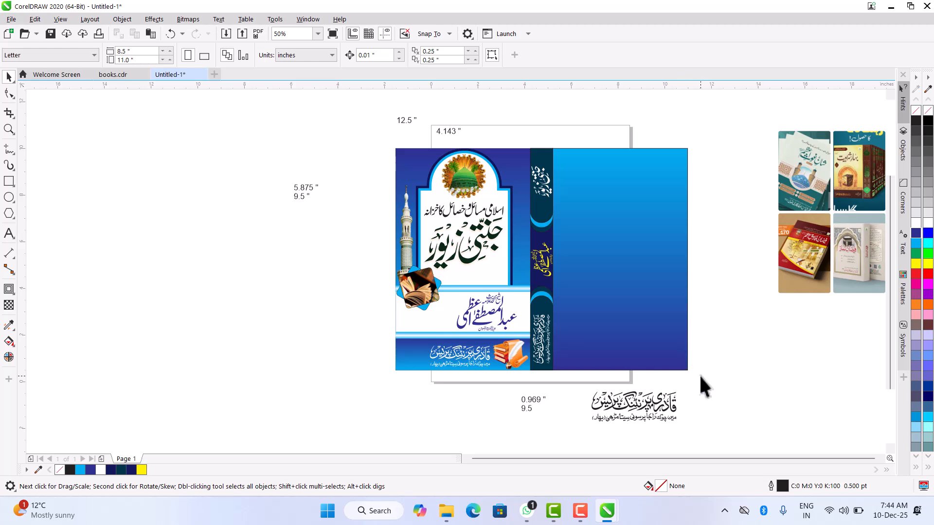
- Draw a white-filled rectangle about 3.83 by 1.40 inches along the back cover's right edge and lower it to Y about 1.79 inches
scroll(699, 375, "up", 1)
scroll(462, 343, "down", 2)
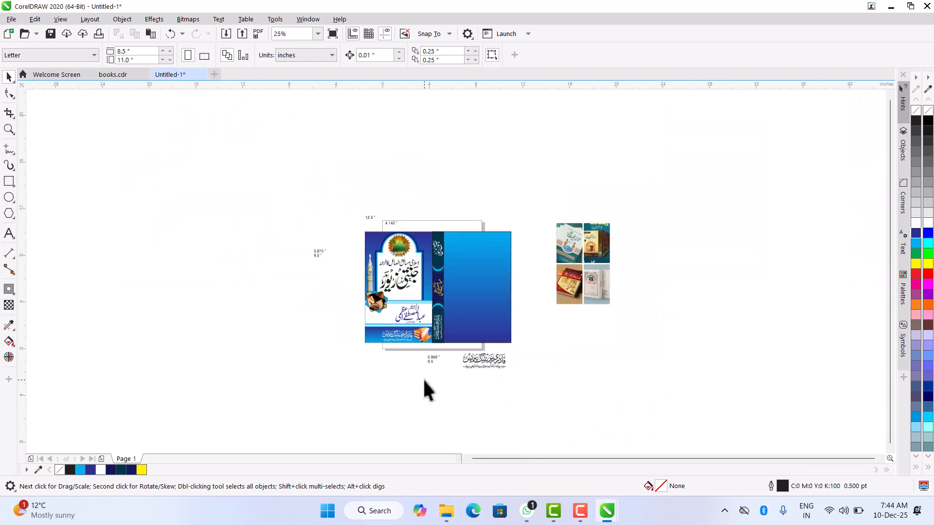
scroll(489, 358, "up", 1)
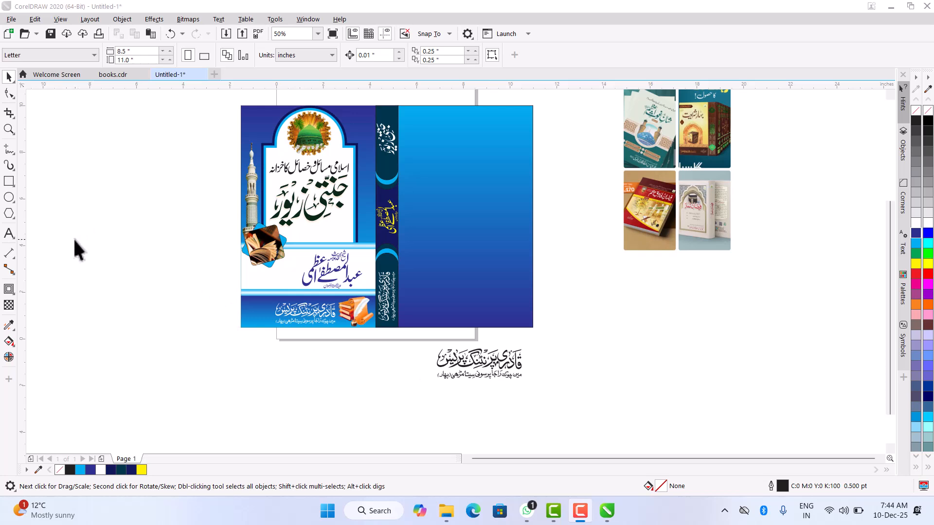
left_click(9, 181)
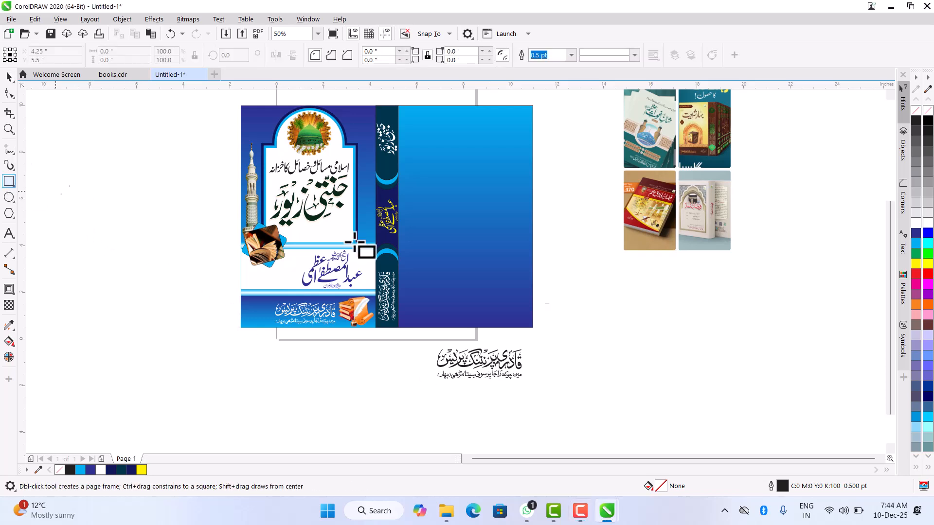
left_click_drag(443, 272, 531, 304)
left_click(9, 77)
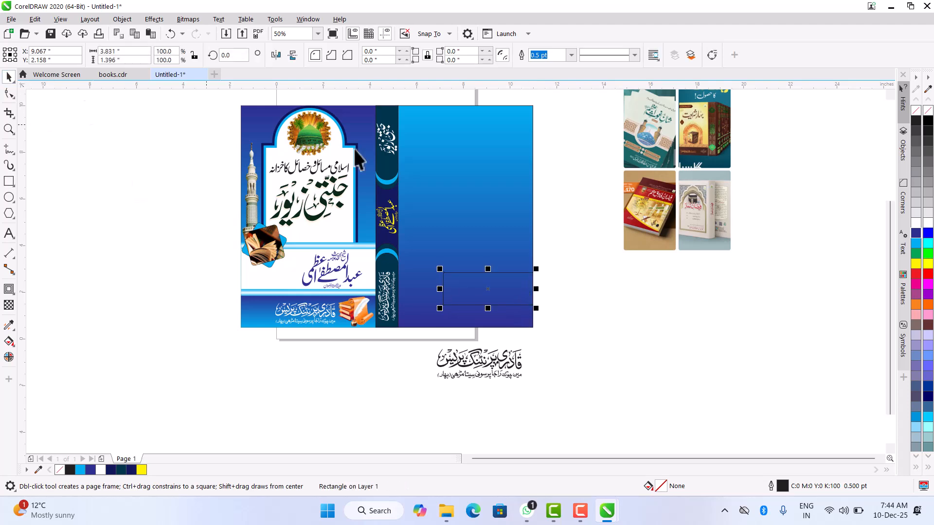
left_click(916, 224)
scroll(515, 284, "up", 4)
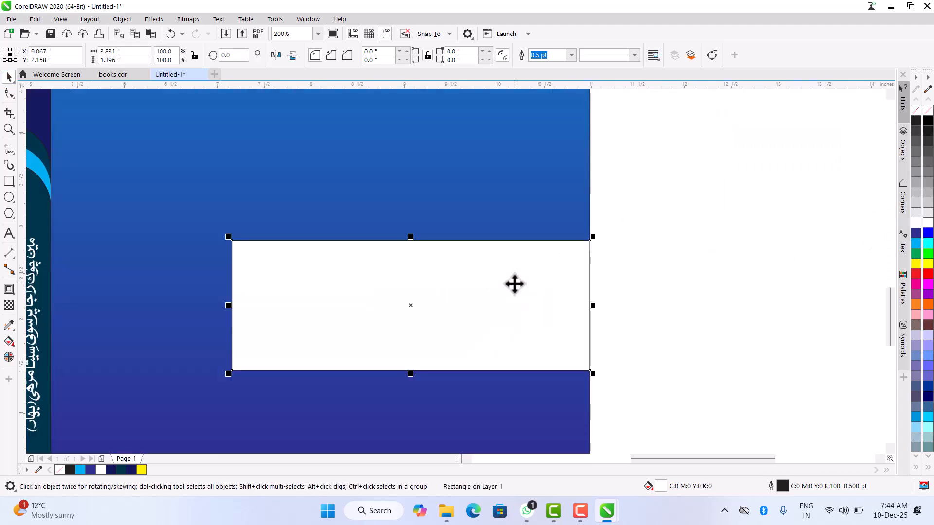
scroll(509, 280, "down", 2)
left_click_drag(508, 278, 511, 296)
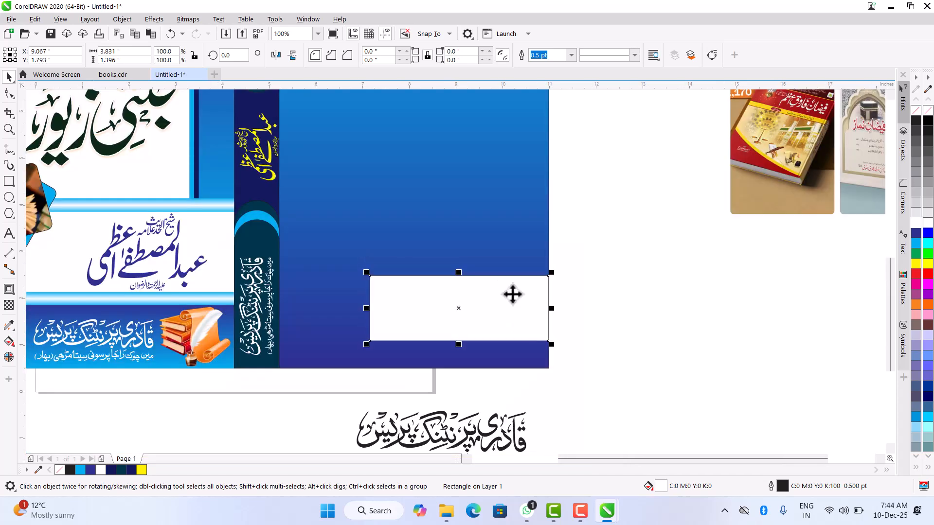
- Center the black publisher calligraphy from below the cover horizontally and vertically on the white back cover rectangle
left_click(489, 429)
scroll(492, 413, "down", 2)
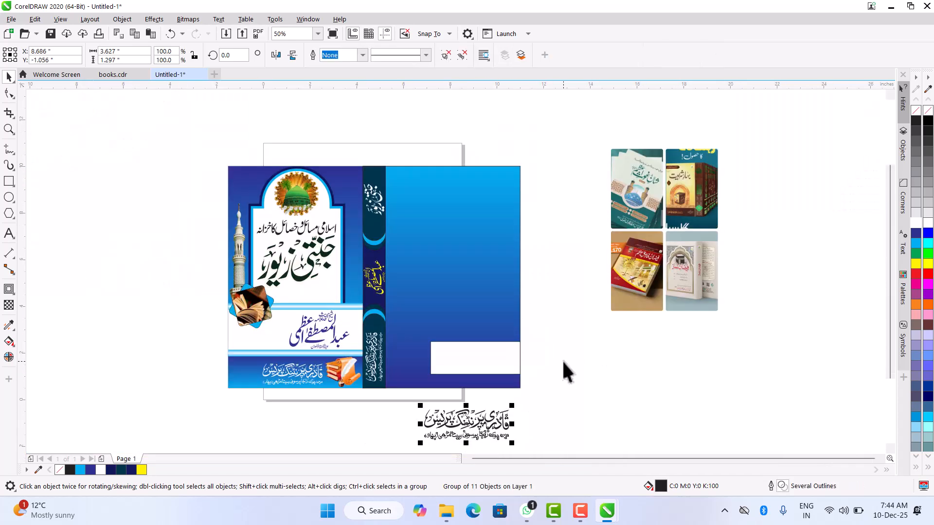
left_click(466, 355, "shift")
key("c")
key("e")
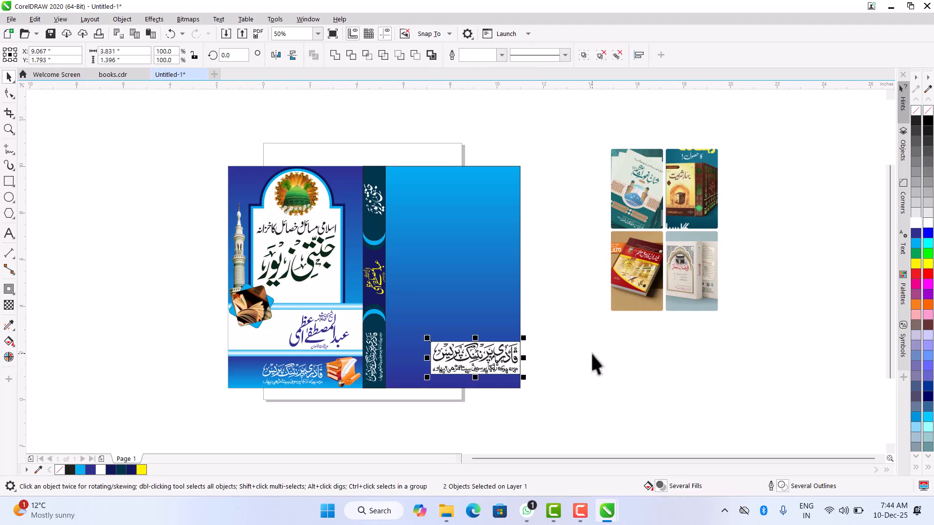
left_click(579, 359)
- Draw an unfilled rectangle about 4.83 by 6.06 inches on the back cover above the white publisher box
scroll(518, 364, "up", 2)
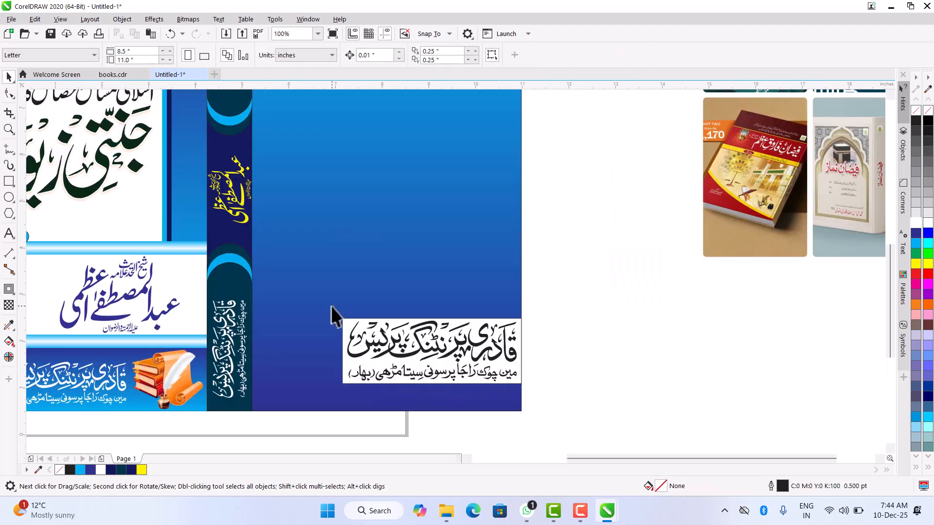
scroll(447, 353, "down", 2)
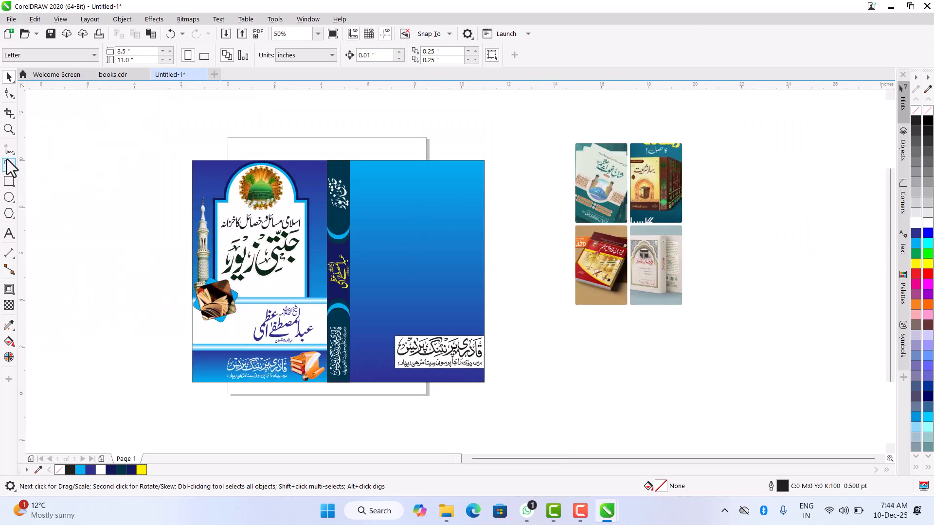
left_click(9, 181)
left_click_drag(363, 180, 476, 321)
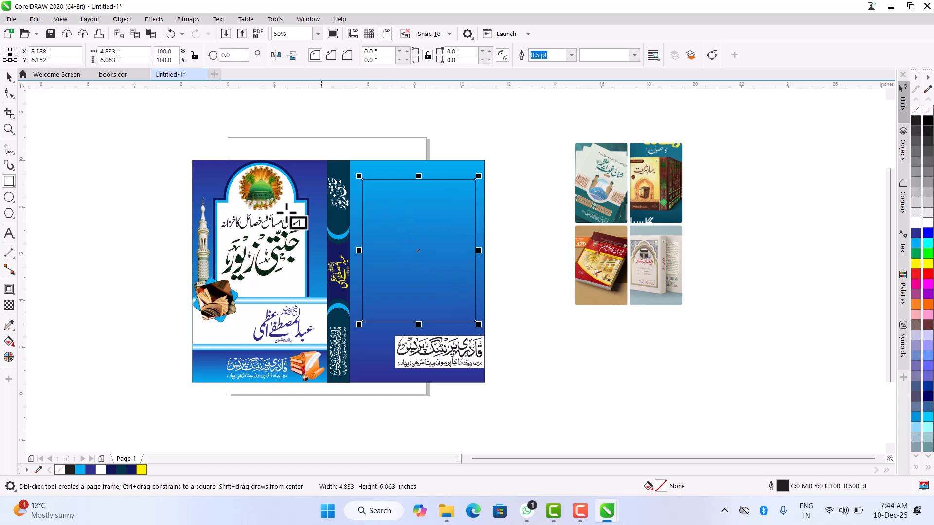
left_click(8, 76)
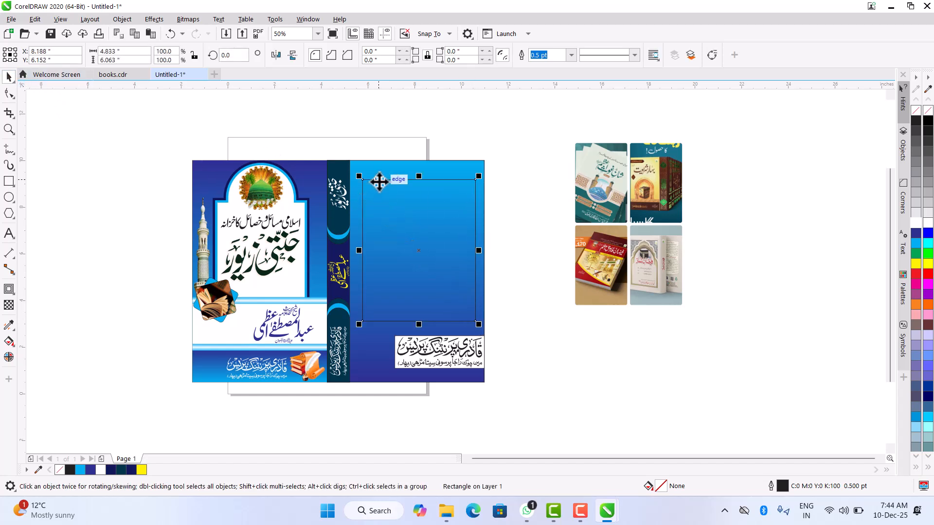
- Center the unfilled rectangle horizontally on the back cover's gradient rectangle and deselect both
scroll(377, 181, "up", 2)
scroll(418, 243, "down", 2)
left_click(418, 197, "shift")
left_click(557, 244)
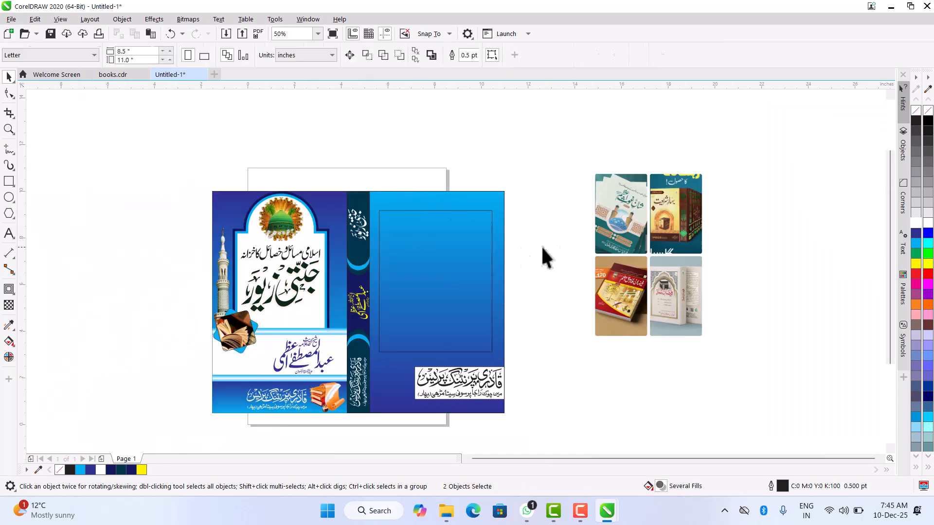
- Round all four corners of the unfilled back cover rectangle to a radius of about 0.153 inches
left_click(462, 250)
scroll(463, 262, "up", 2)
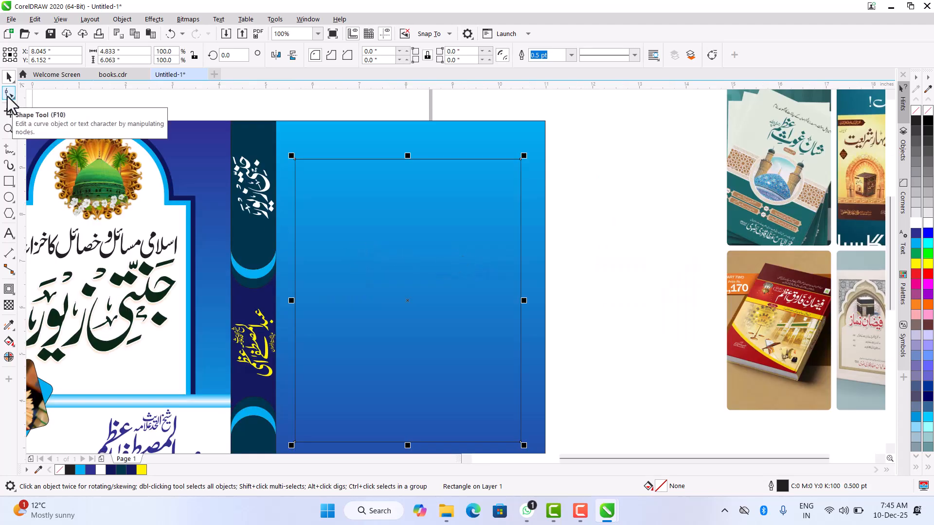
left_click(9, 94)
left_click_drag(297, 160, 299, 161)
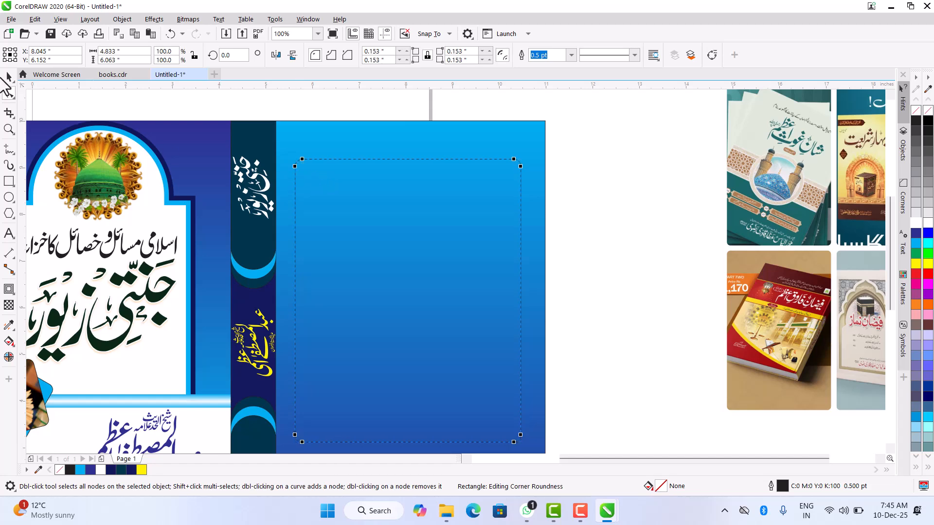
left_click(6, 80)
- Duplicate the rounded back cover rectangle in place, try shifting the copy down and to the right, and undo that shift
scroll(444, 252, "down", 2)
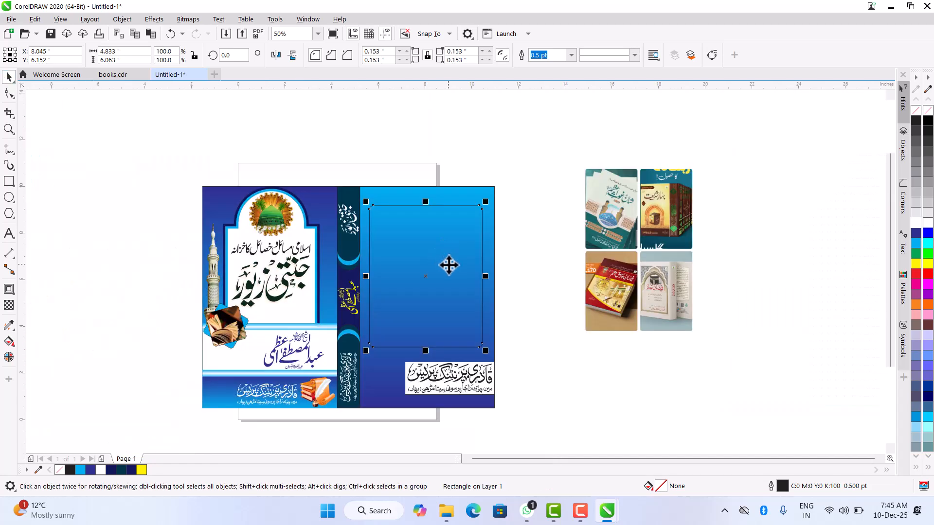
scroll(450, 266, "up", 2)
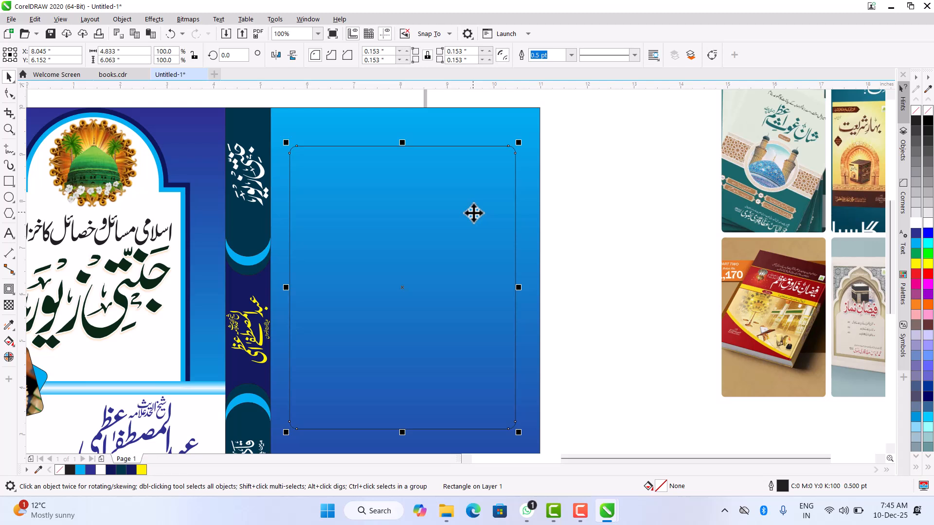
left_click_drag(475, 214, 575, 245)
left_click(363, 214, "shift")
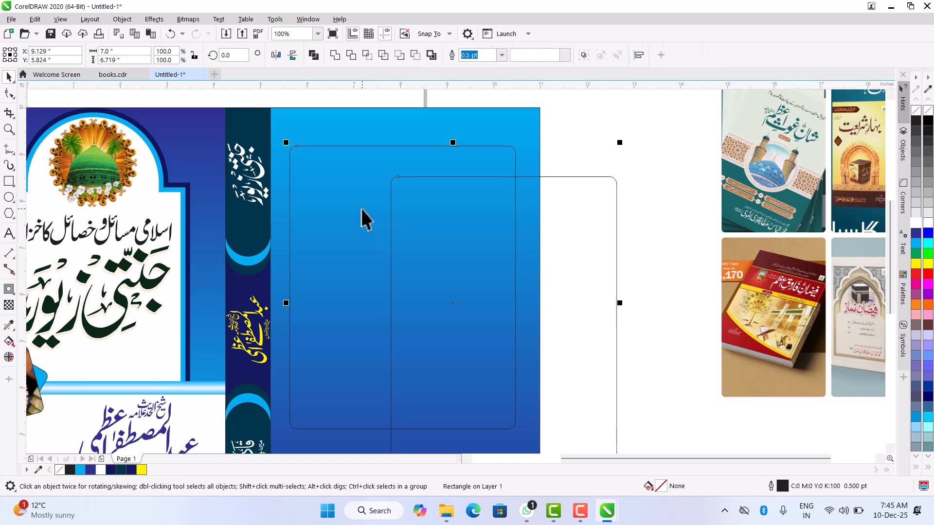
key("ctrl+z")
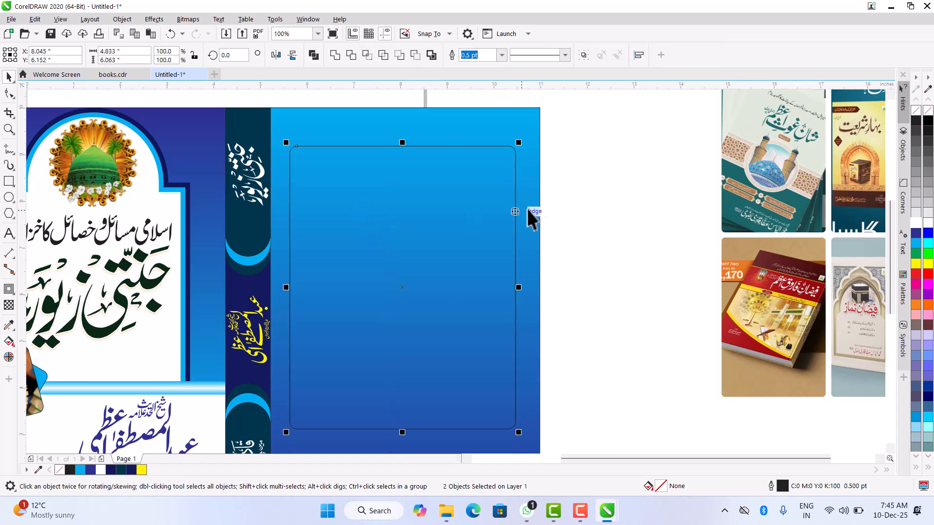
- Reduce one of the two stacked rounded rectangles to a quarter of its width, 1.208 inches, keeping its height
left_click(357, 223)
scroll(444, 275, "down", 1)
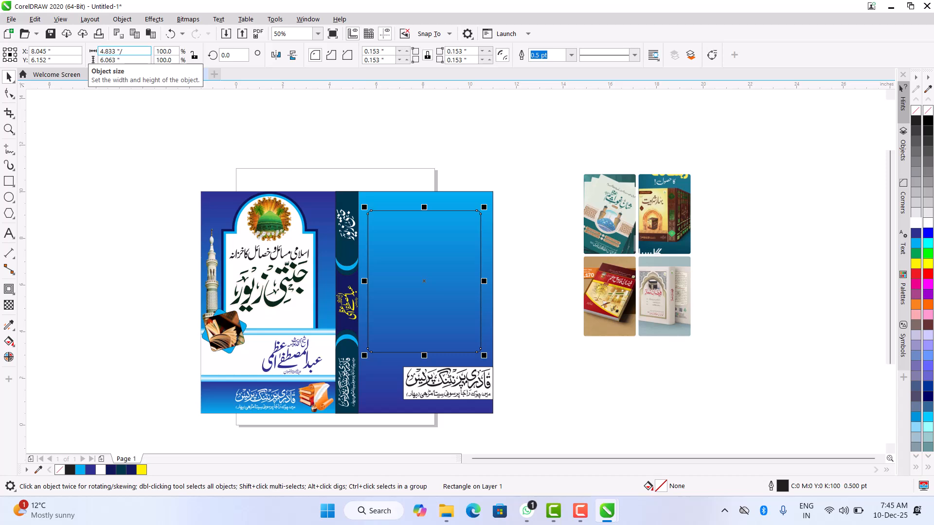
key("Return")
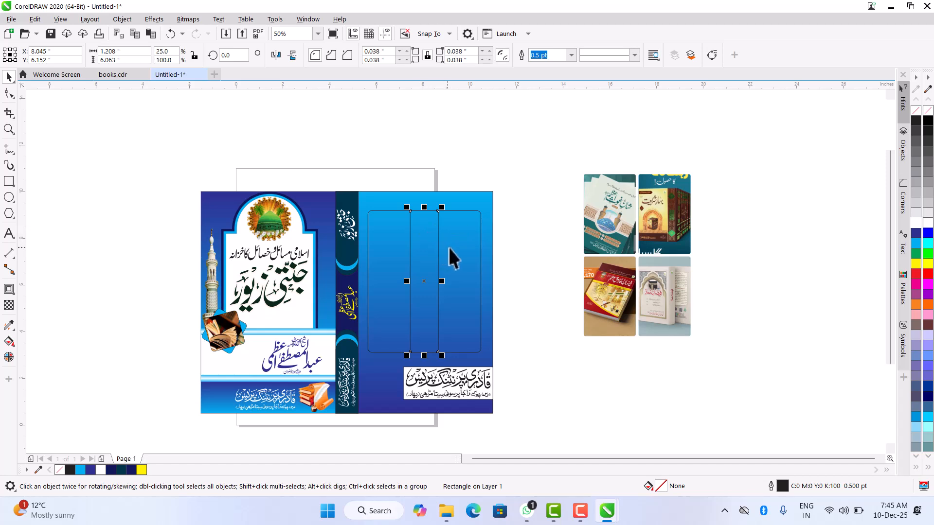
- Undo the quarter-width reduction, then halve the rectangle copy's width and height to 2.417 by 3.031 inches
key("ctrl+z")
left_click(139, 51)
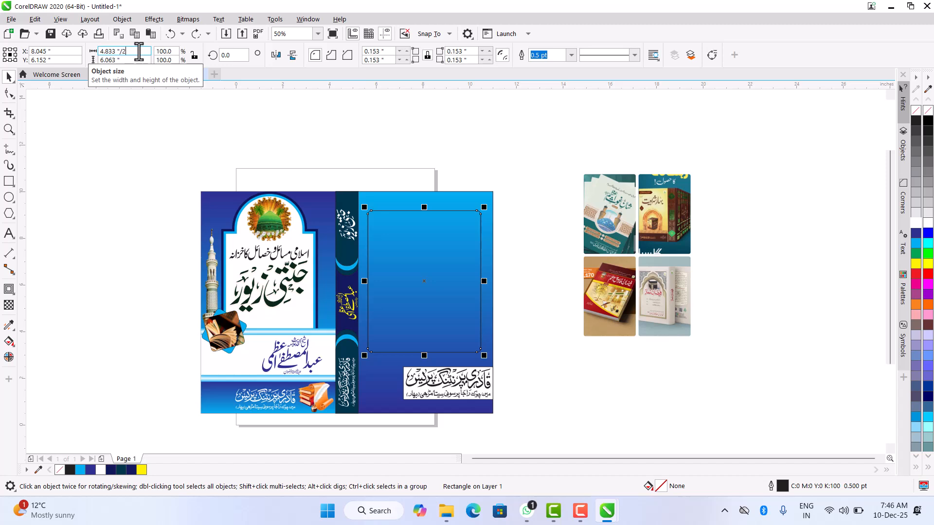
key("Return")
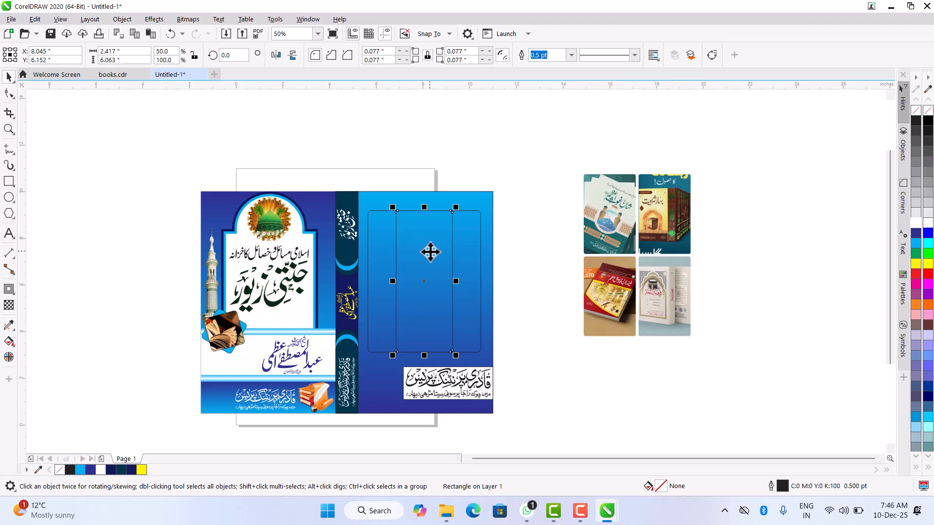
scroll(430, 252, "up", 2)
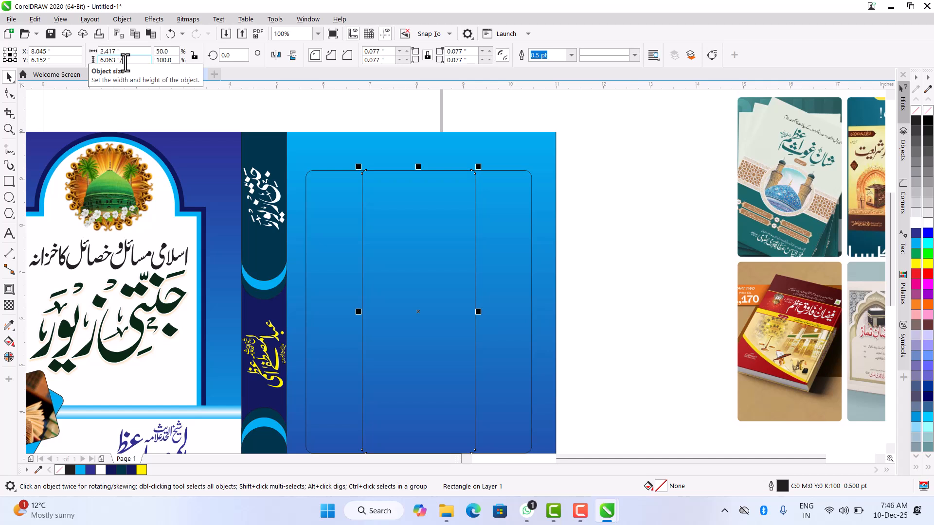
key("Return")
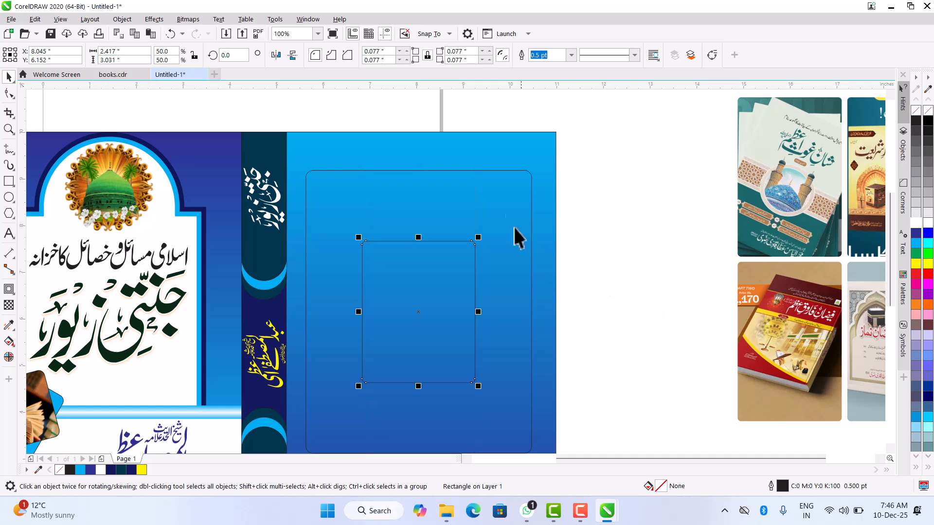
- Align the half-size rectangle with the top and right edges of the large rounded rectangle
scroll(383, 219, "down", 1)
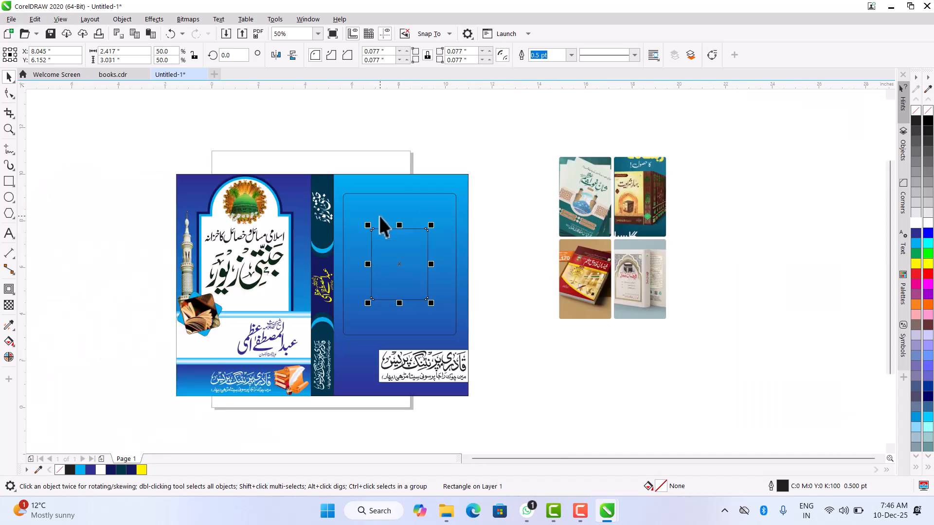
left_click(446, 210, "shift")
key("r")
key("t")
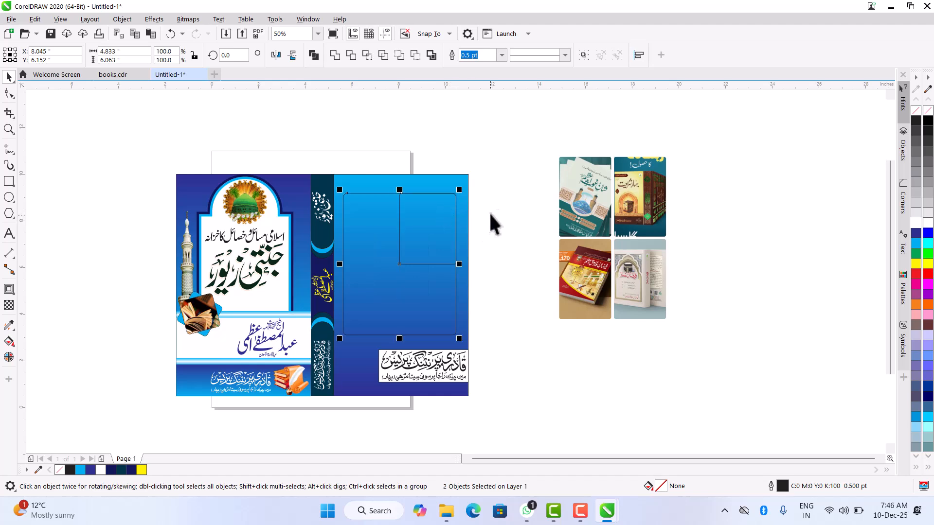
- Add an inward contour with 1 step and a 0.03 inch offset to the half-size rectangle
left_click(455, 214)
scroll(420, 213, "up", 1)
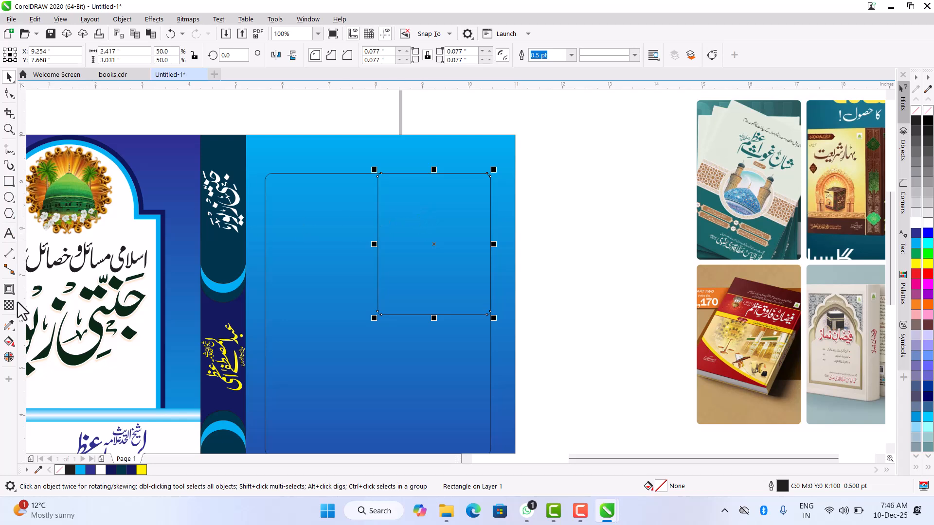
left_click(9, 289)
scroll(394, 178, "up", 2)
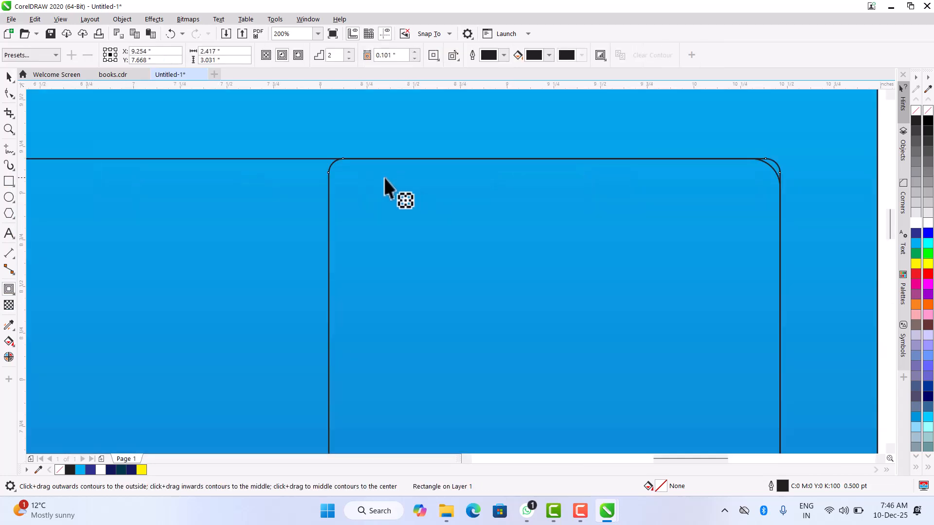
left_click_drag(340, 165, 343, 171)
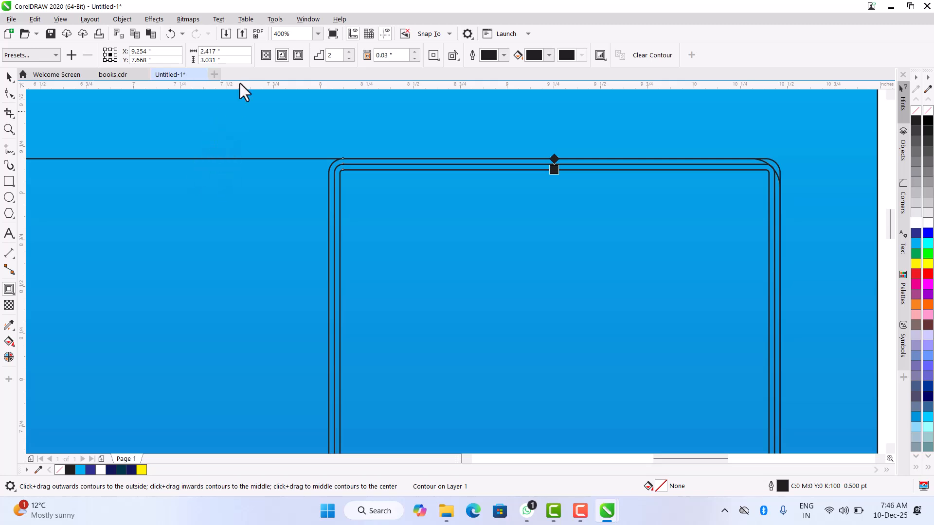
left_click(350, 59)
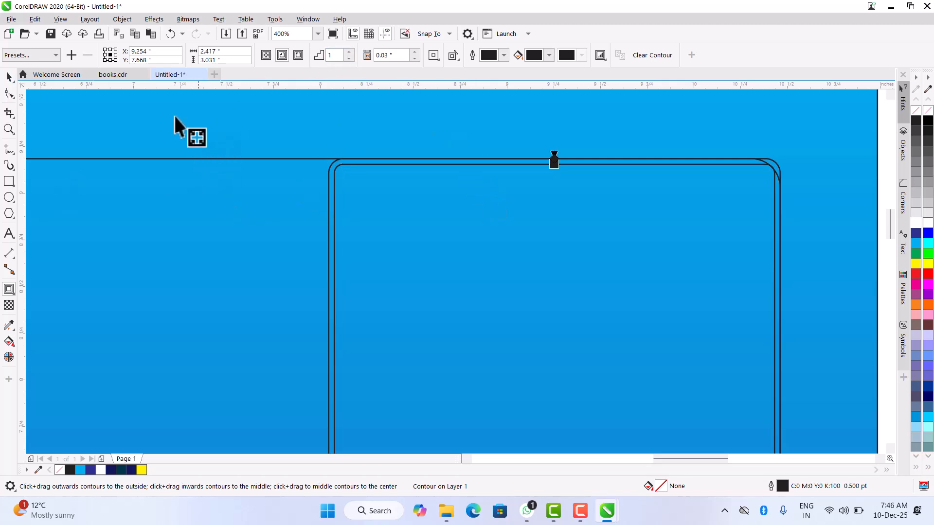
left_click(11, 78)
scroll(593, 182, "down", 2)
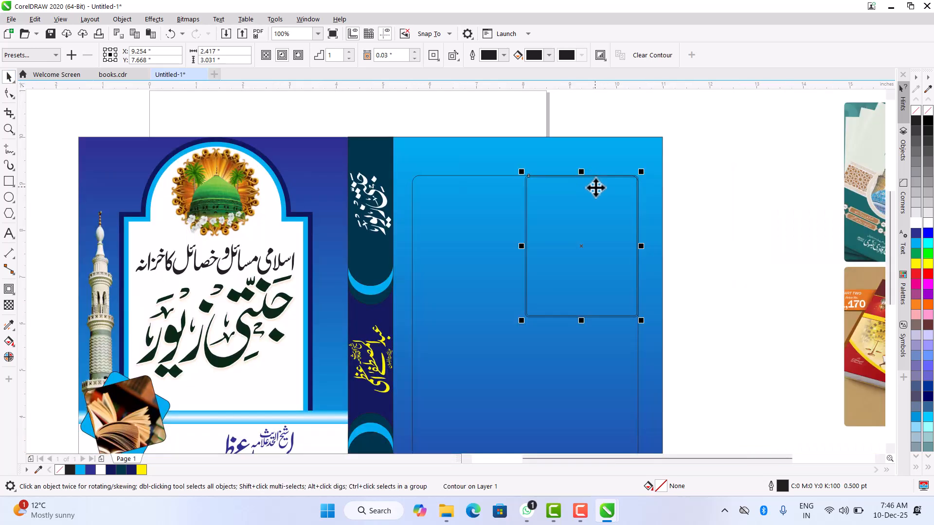
- Separate the contour from the half-size rectangle and delete the outer outline, keeping the inner one
left_click(784, 256)
scroll(535, 177, "up", 1)
scroll(535, 177, "up", 2)
left_click(456, 180)
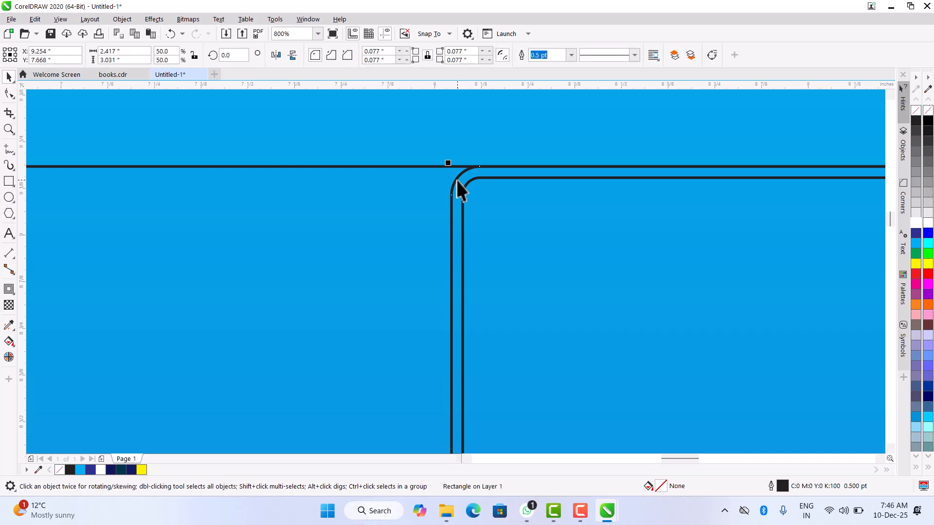
key("Escape")
scroll(526, 186, "down", 2)
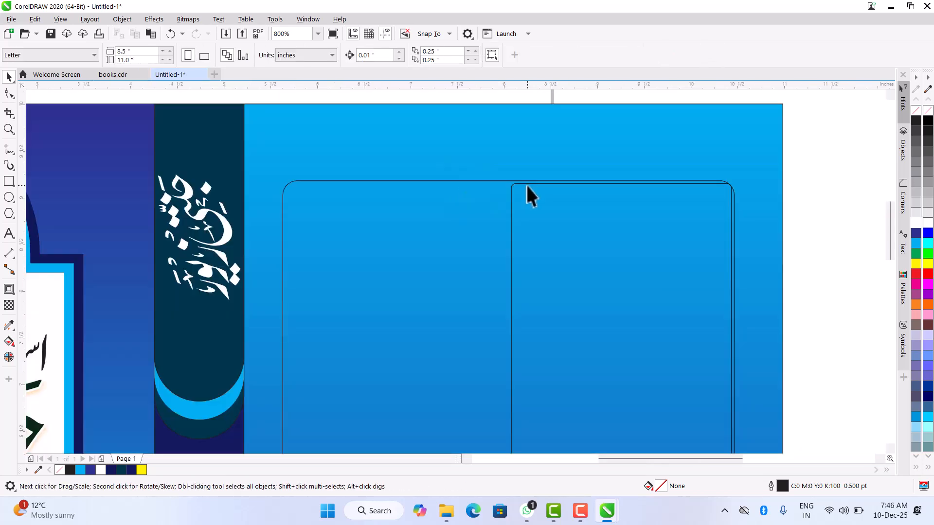
scroll(545, 200, "down", 1)
scroll(545, 199, "down", 1)
- Duplicate the inner rectangle slightly lower and align the copy with the large frame's top and left edges
left_click(548, 204)
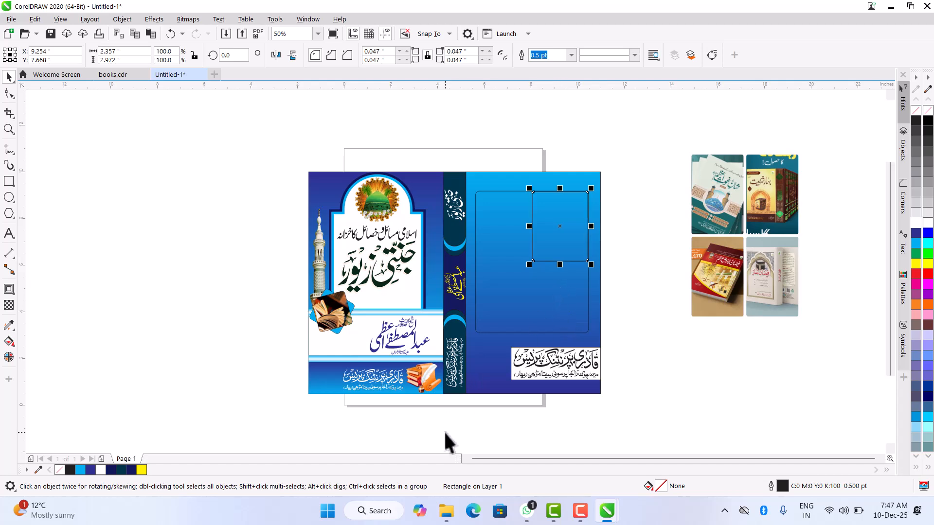
left_click_drag(561, 235, 564, 249)
left_click(481, 229, "shift")
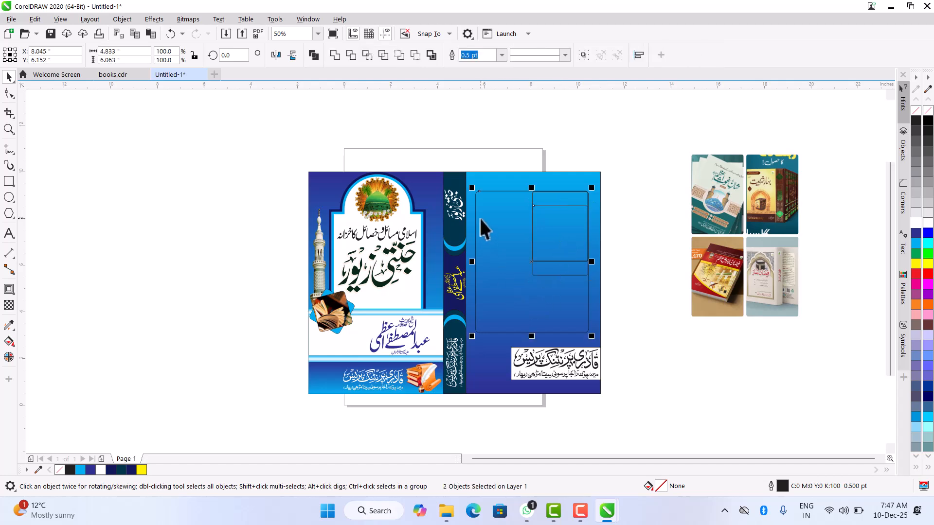
key("t")
key("l")
left_click(645, 247)
- Duplicate the two upper inner rectangles into the lower half and align the copies with the large frame's bottom edge
left_click(571, 224)
left_click(560, 290, "shift")
key("b")
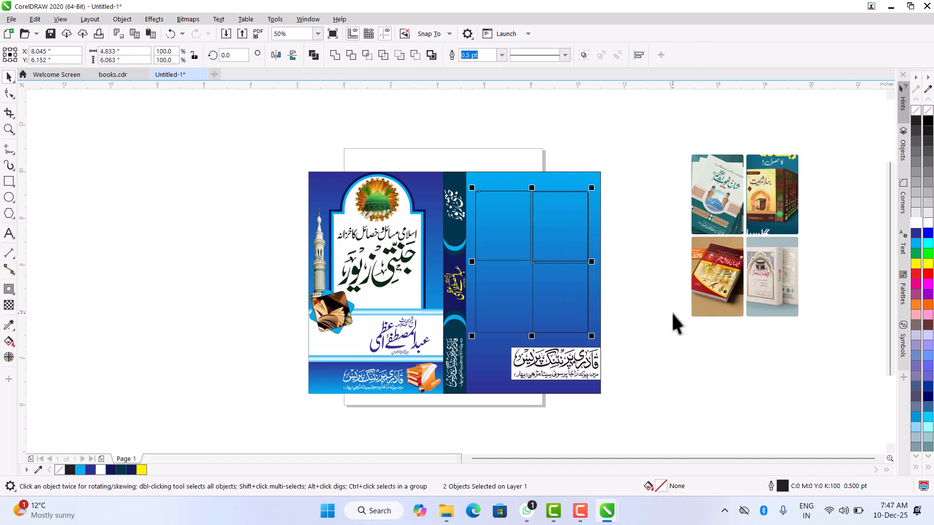
left_click(539, 230)
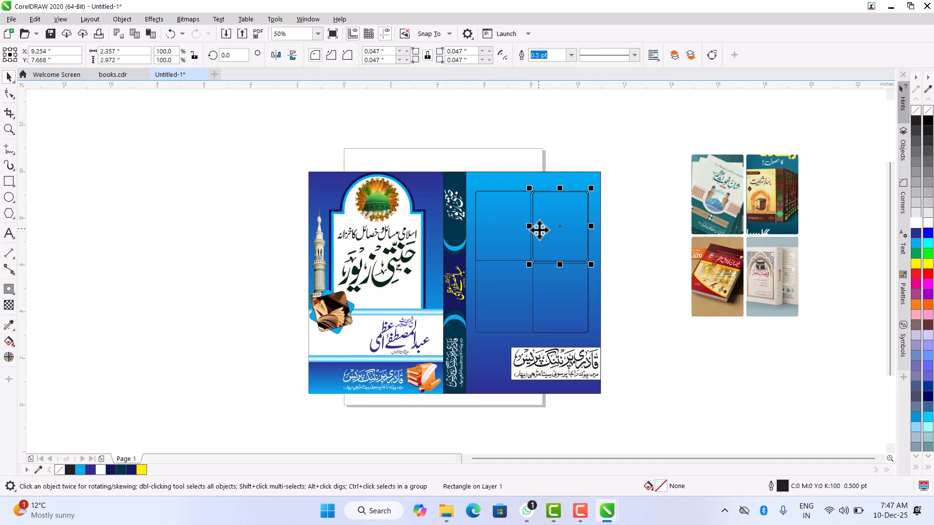
left_click(504, 289, "shift")
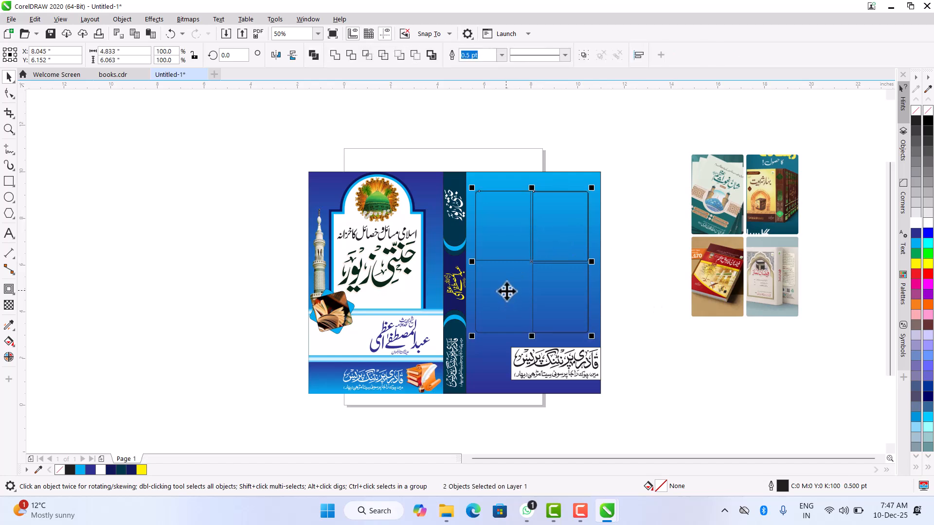
left_click(650, 340)
- Add a single-step outward contour of about 0.095 inch around the large rounded rectangle
scroll(538, 212, "up", 2)
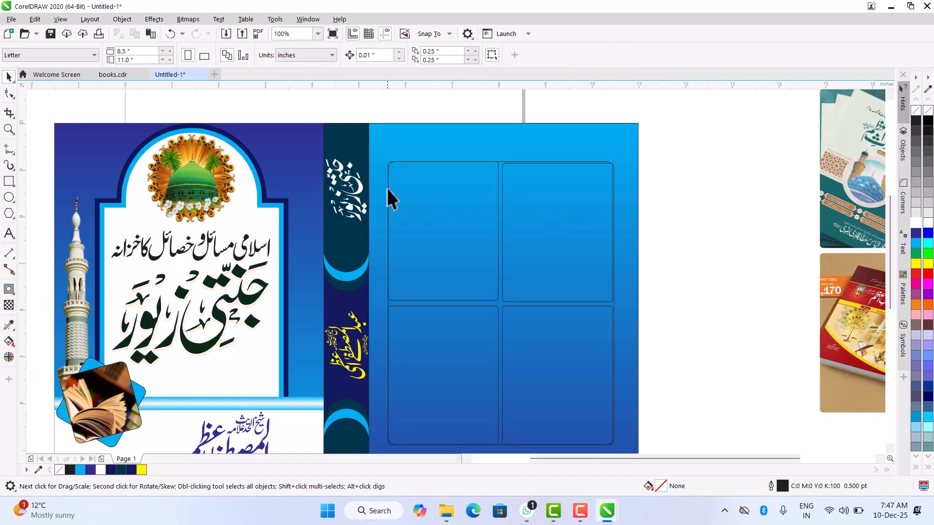
scroll(388, 161, "down", 1)
left_click(388, 161)
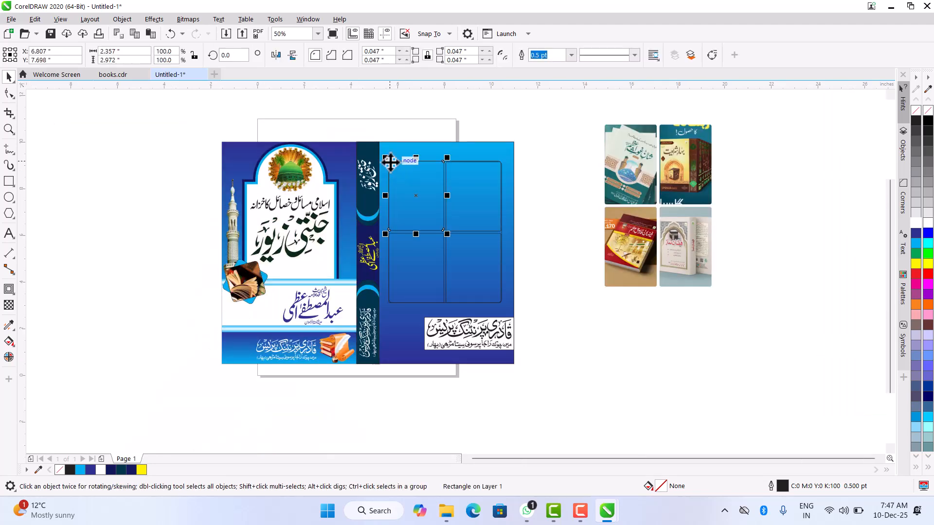
scroll(390, 163, "up", 3)
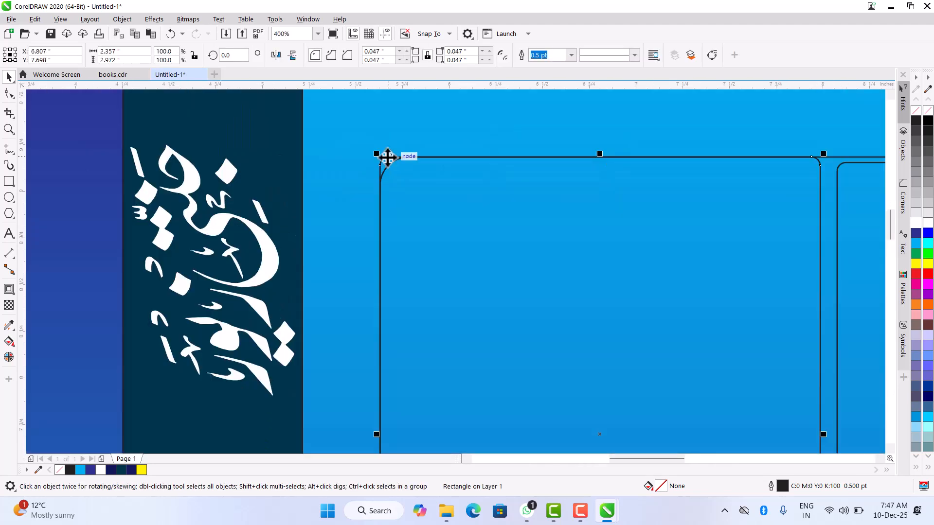
scroll(387, 157, "down", 2)
scroll(497, 174, "up", 2)
left_click(498, 173)
scroll(498, 173, "down", 2)
scroll(413, 128, "up", 1)
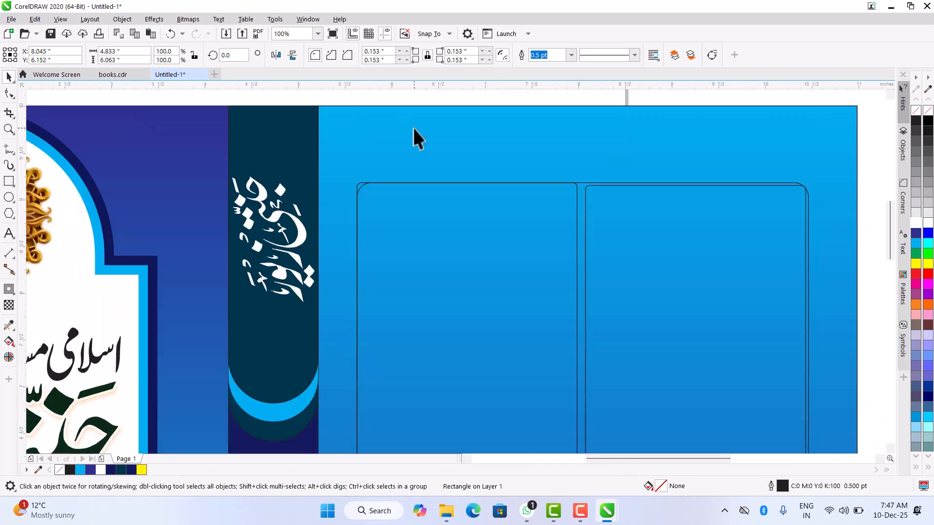
left_click(9, 289)
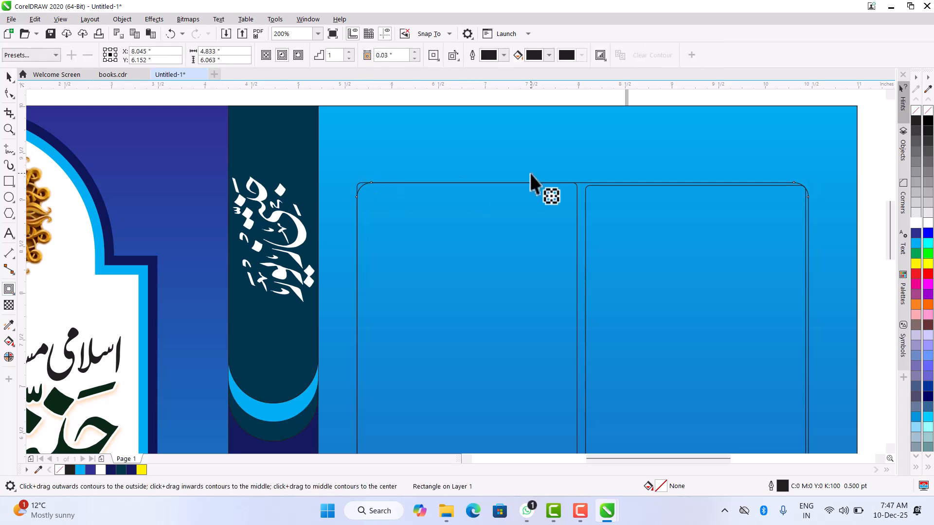
left_click_drag(583, 183, 583, 174)
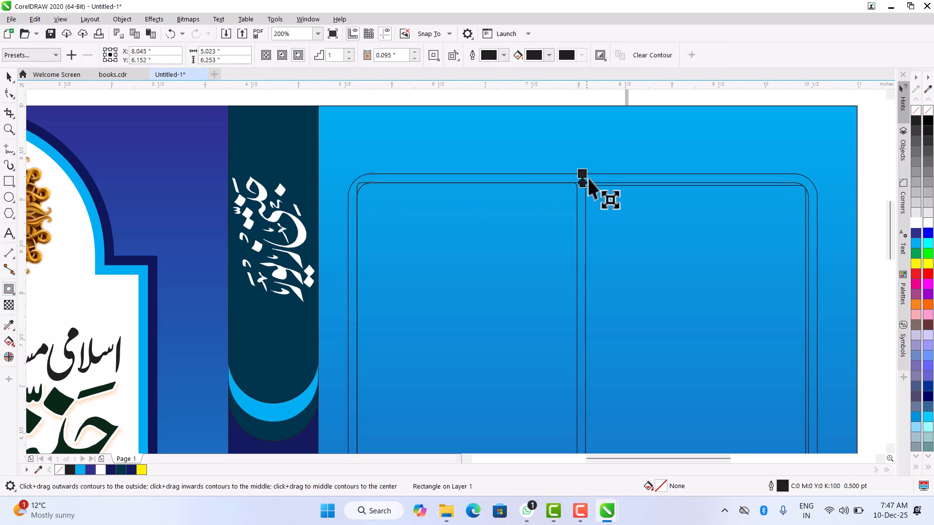
left_click(8, 78)
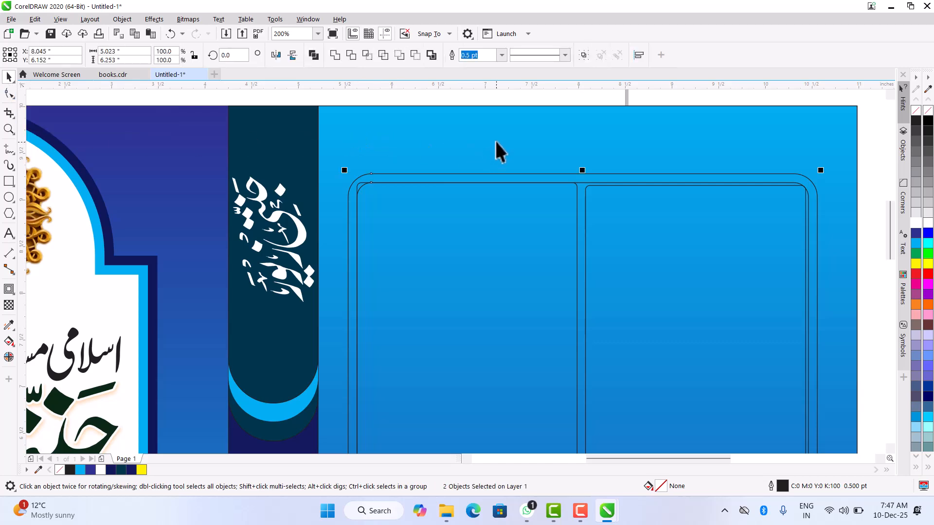
- Delete the original large rounded rectangle, leaving the outer contour as the frame around the four boxes
left_click(501, 153)
left_click(581, 191)
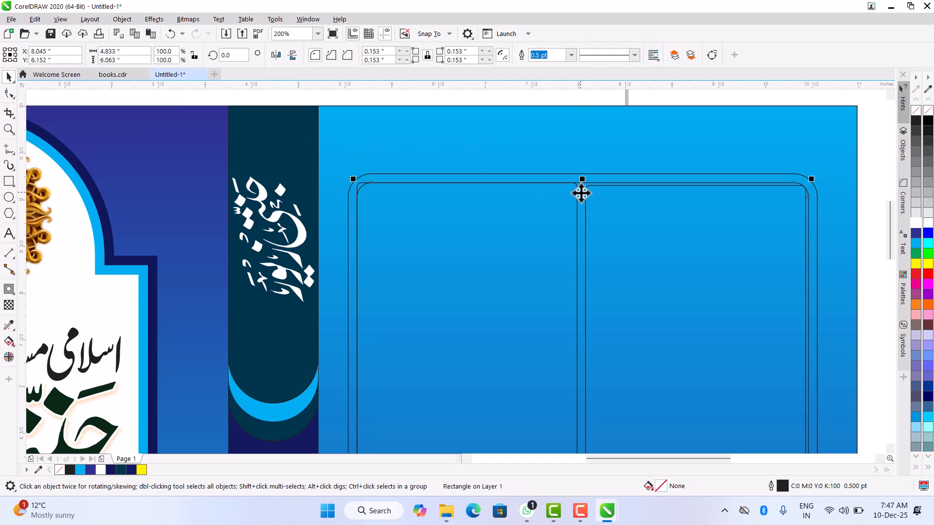
key("Delete")
scroll(565, 189, "down", 2)
- Reduce the corner radius of the outer frame to about 0.093 inch using the Shape tool
left_click(554, 183)
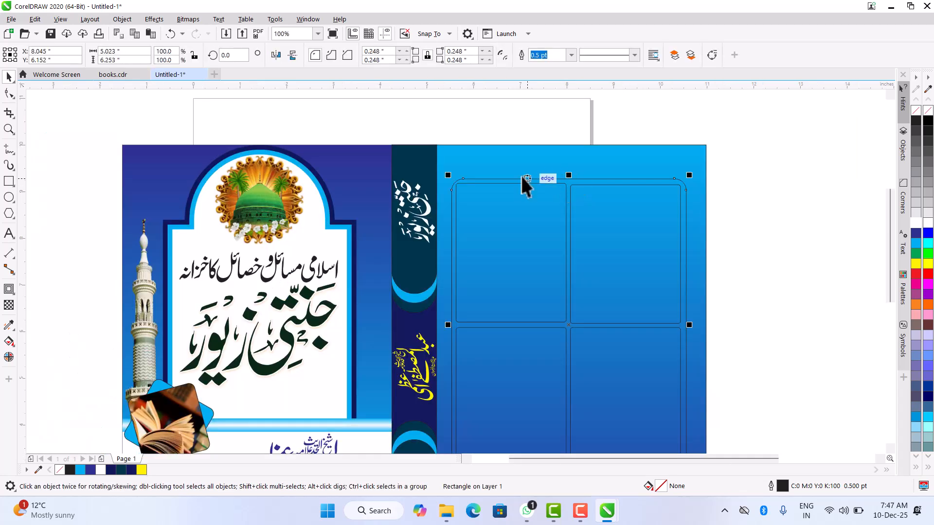
scroll(535, 182, "up", 4)
left_click(9, 93)
left_click_drag(272, 233, 212, 214)
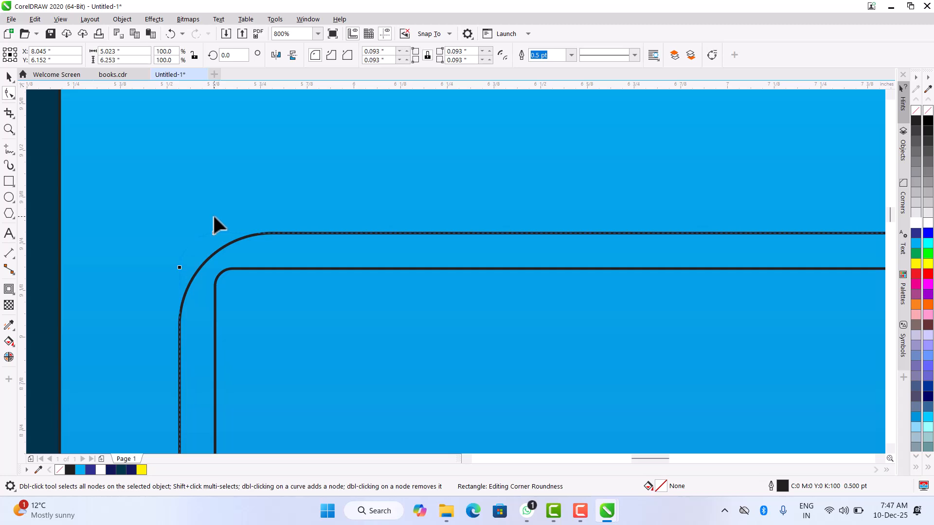
scroll(212, 214, "down", 5)
scroll(445, 227, "down", 2)
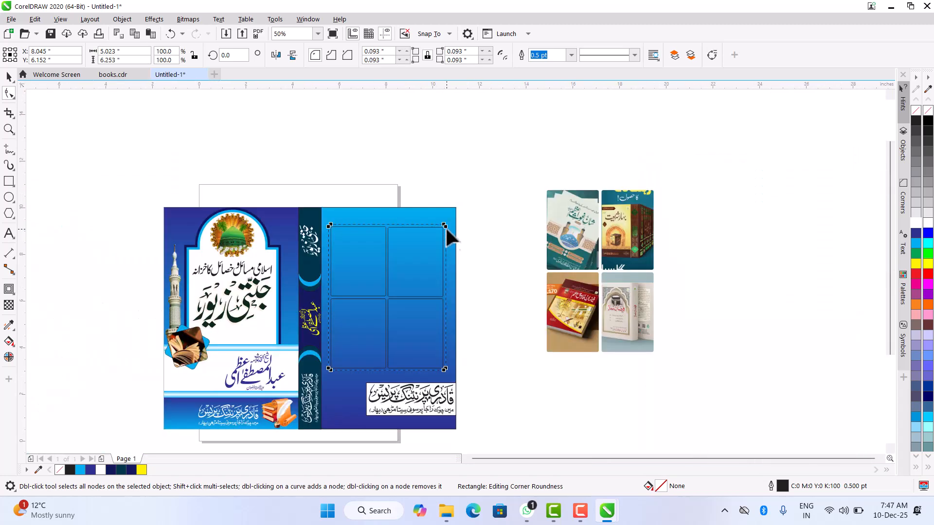
scroll(439, 370, "up", 3)
scroll(440, 355, "down", 4)
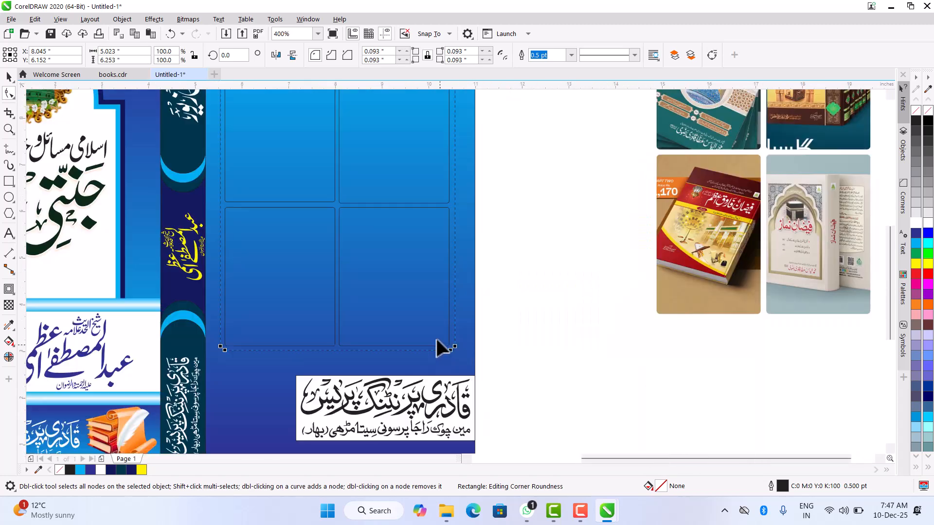
- Fill all four inner rectangles on the back cover with white and deselect them
left_click(9, 77)
scroll(287, 202, "down", 3)
left_click(287, 193)
left_click(285, 232, "shift")
left_click(310, 200, "shift")
left_click(311, 228, "shift")
left_click(916, 223)
left_click(686, 233)
key("F4")
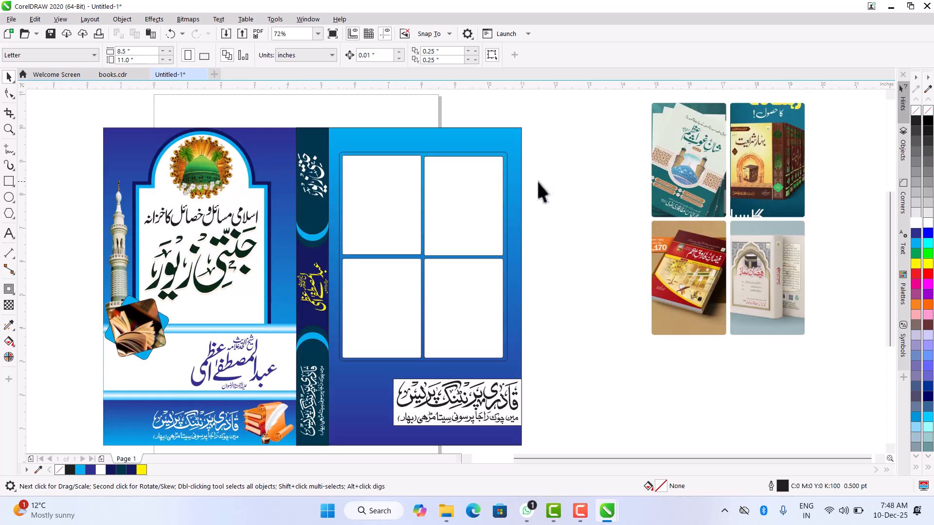
- Fill the outer rounded frame behind the four boxes with white
left_click(505, 153)
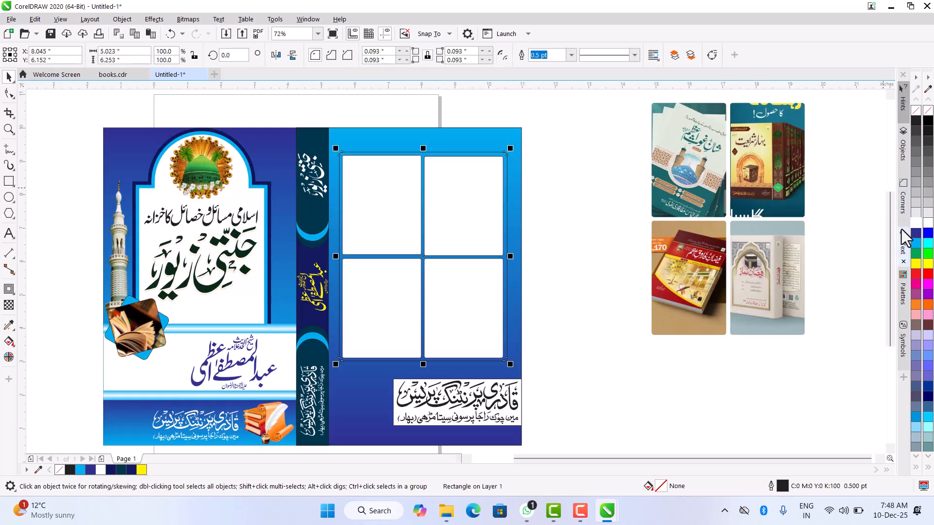
left_click(916, 224)
left_click(573, 179)
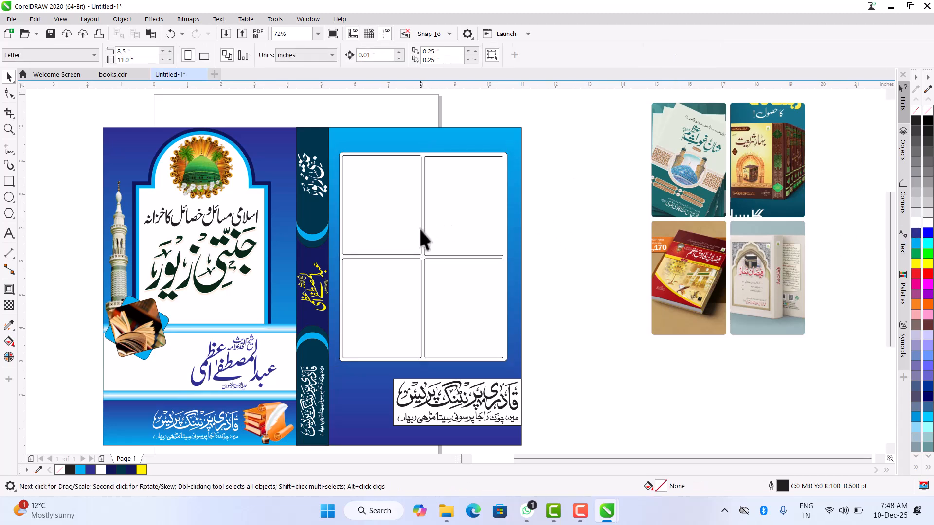
- Delete the white rounded frame together with its four inner rectangles from the back cover
left_click_drag(566, 142, 332, 372)
left_click(621, 355)
left_click(688, 139)
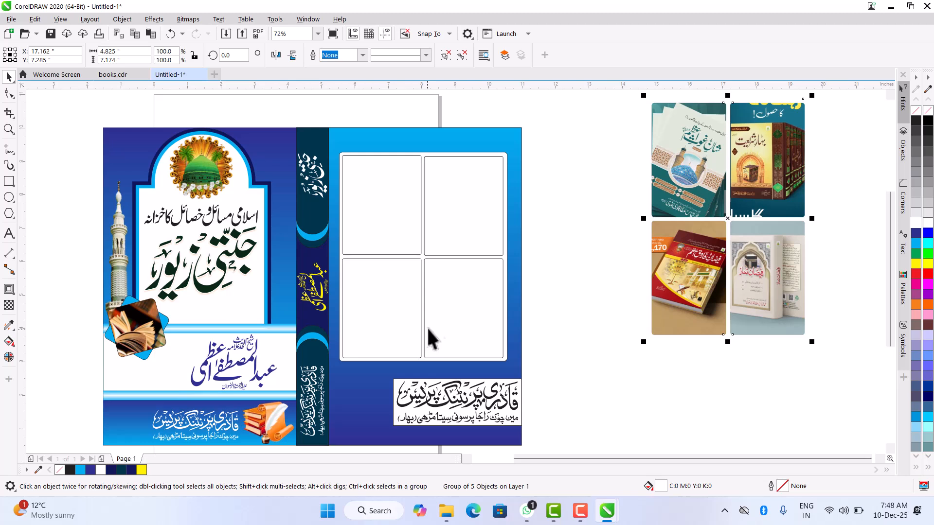
left_click_drag(593, 140, 333, 377)
key("Delete")
- Move the framed group of four book photos onto the back cover above the publisher box and center it horizontally
left_click_drag(778, 249, 496, 300)
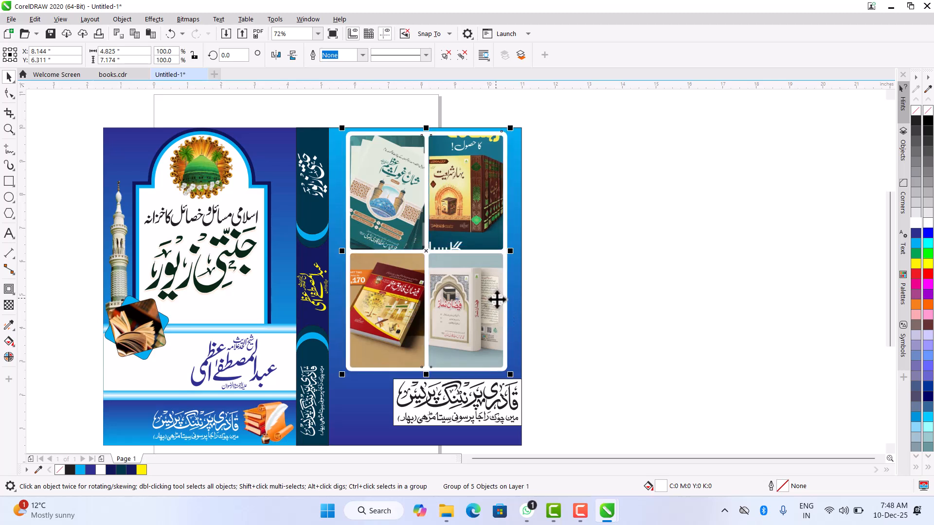
key("Left")
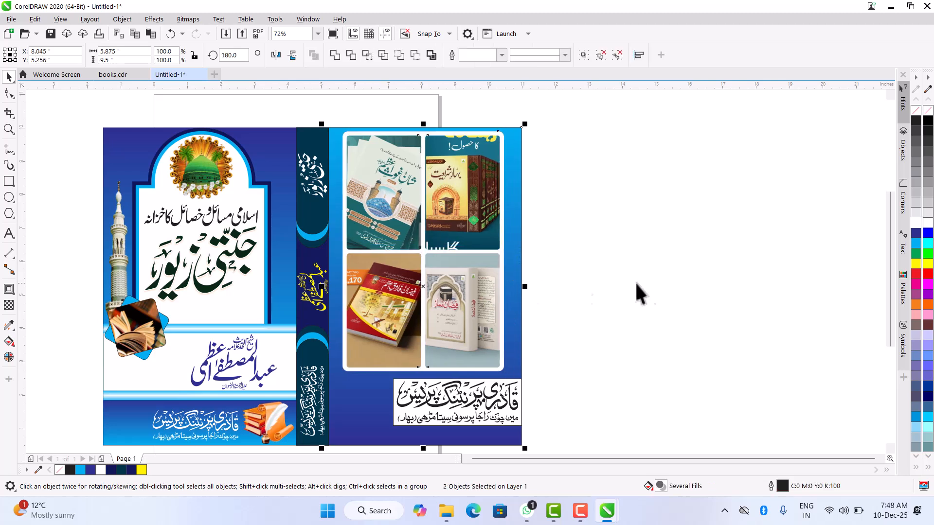
left_click(649, 281)
key("F4")
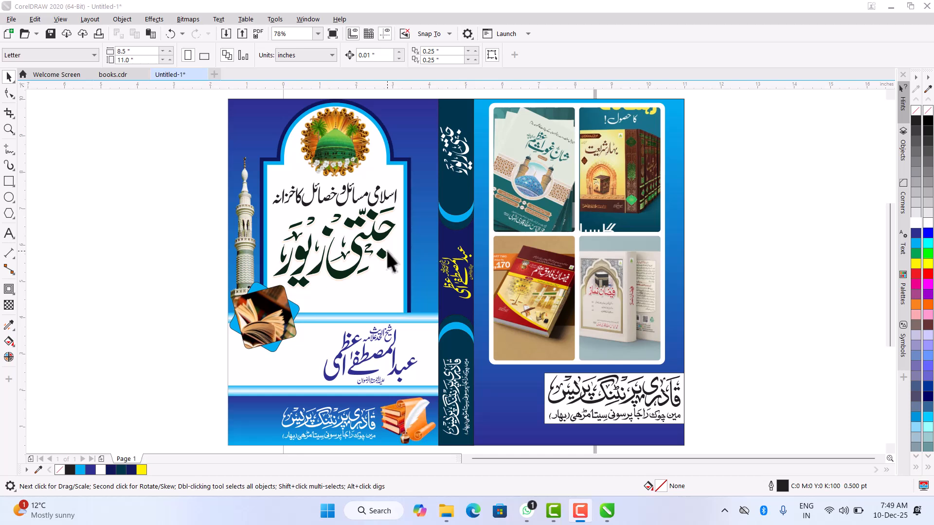
left_click(469, 235)
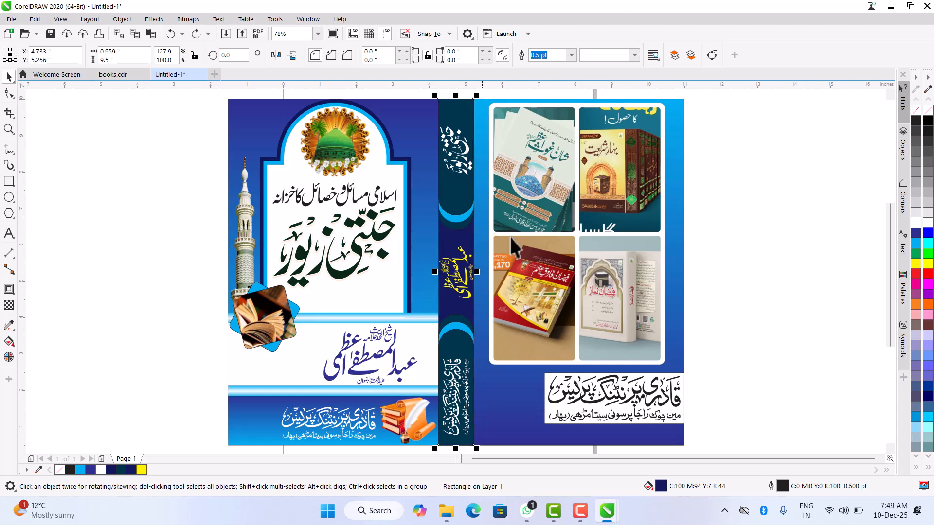
left_click(737, 191)
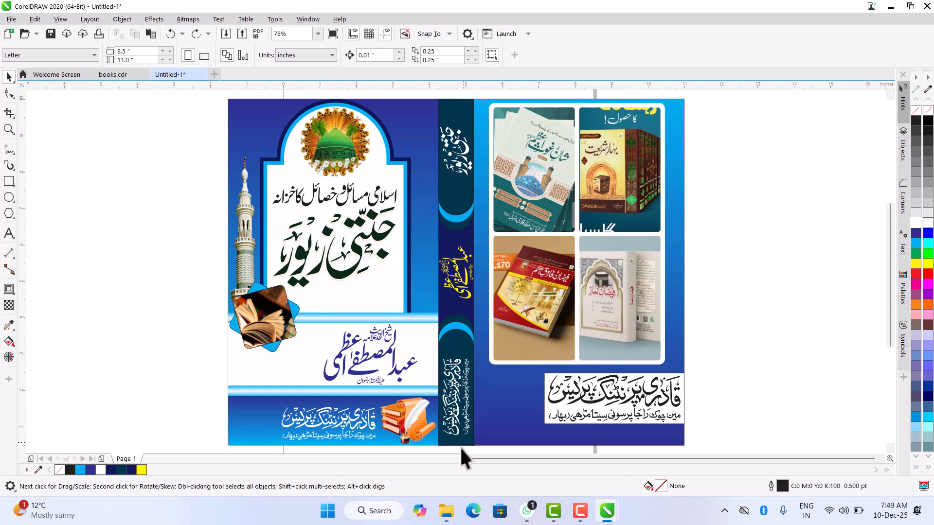
key("F9")
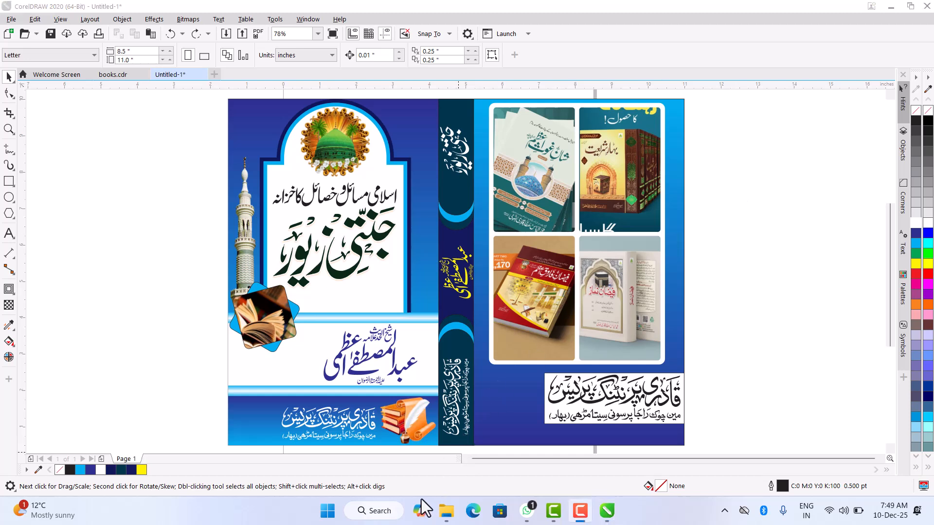